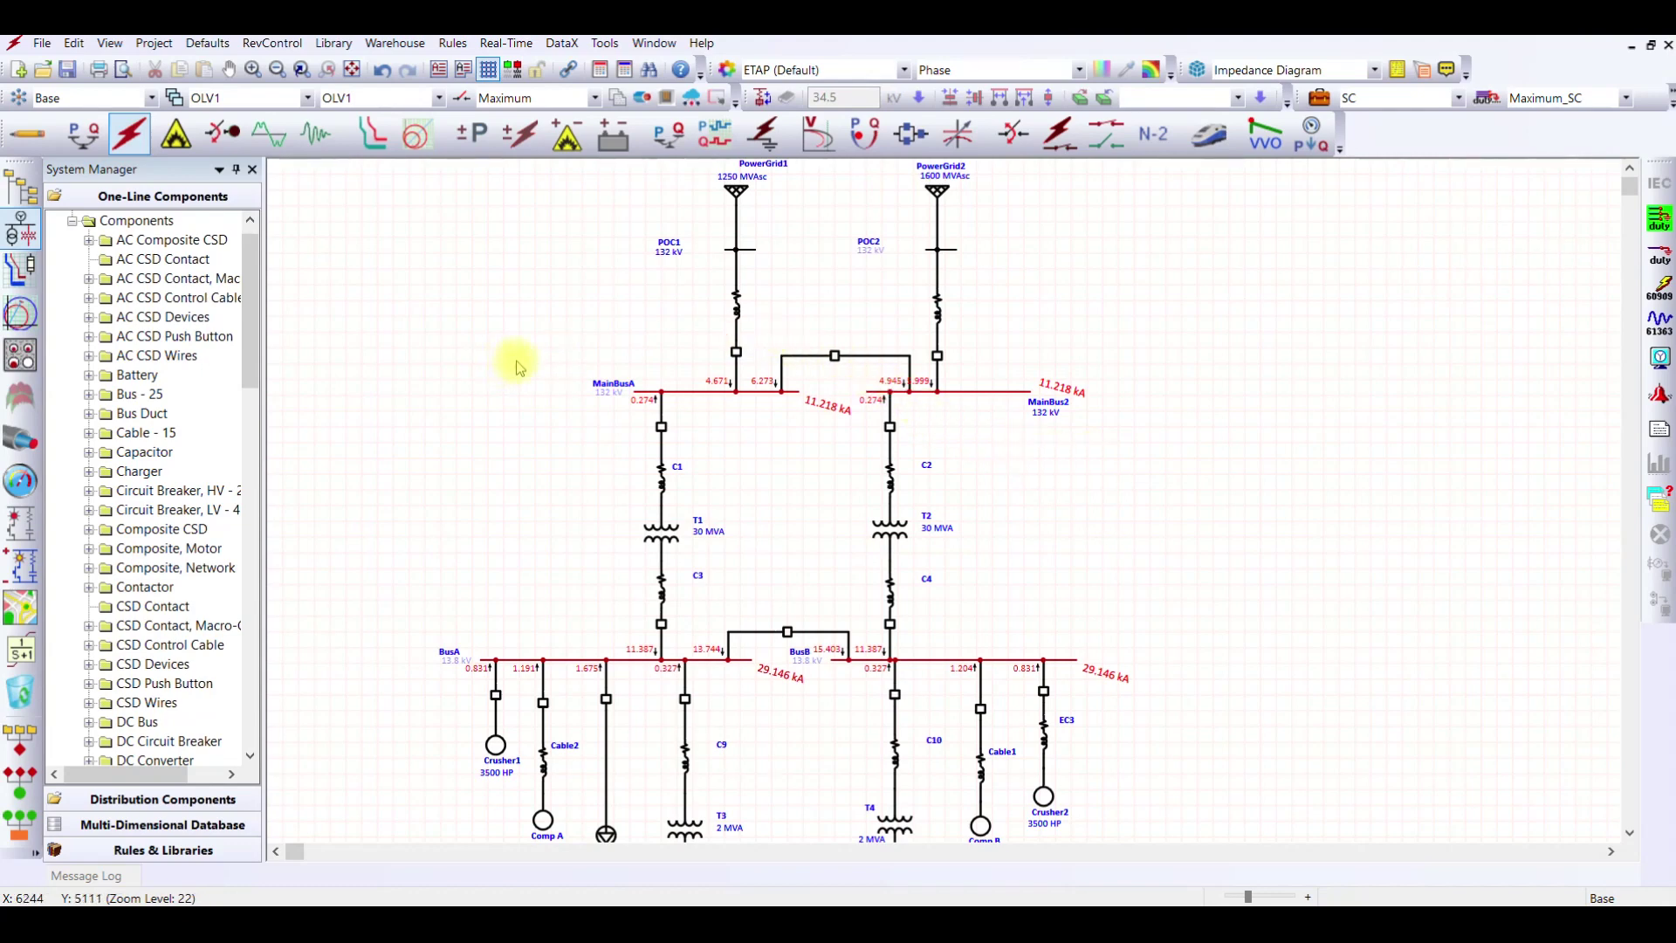
Return the diagram to Edit mode and start a new configuration in Configuration Manager.
click(38, 144)
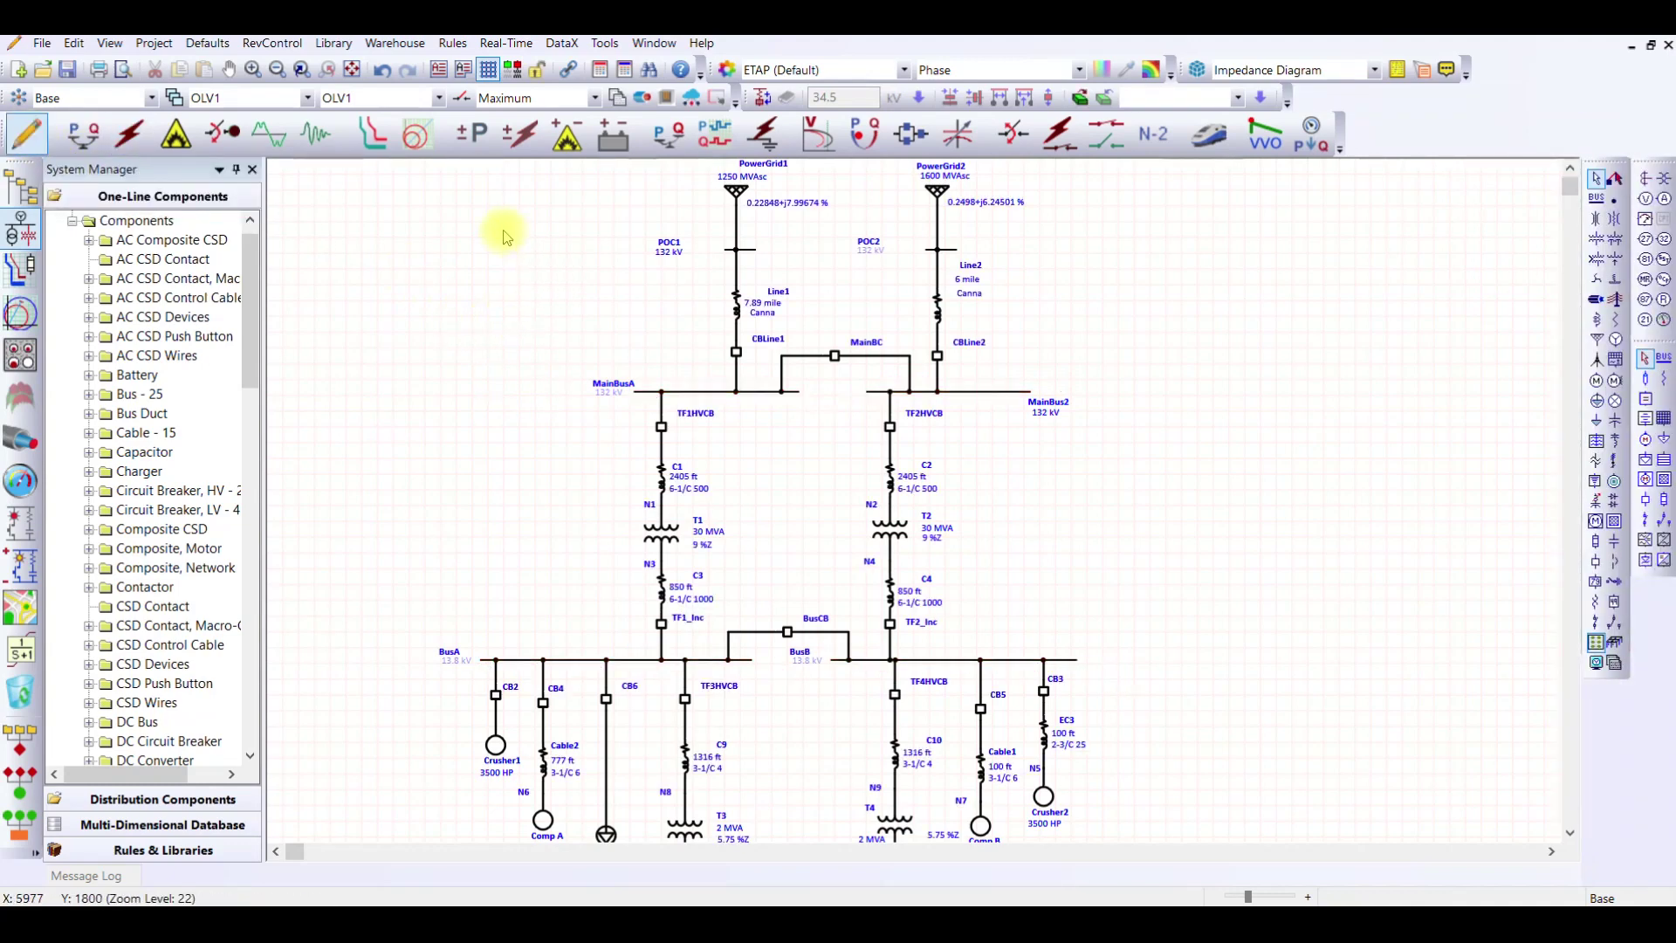
click(461, 100)
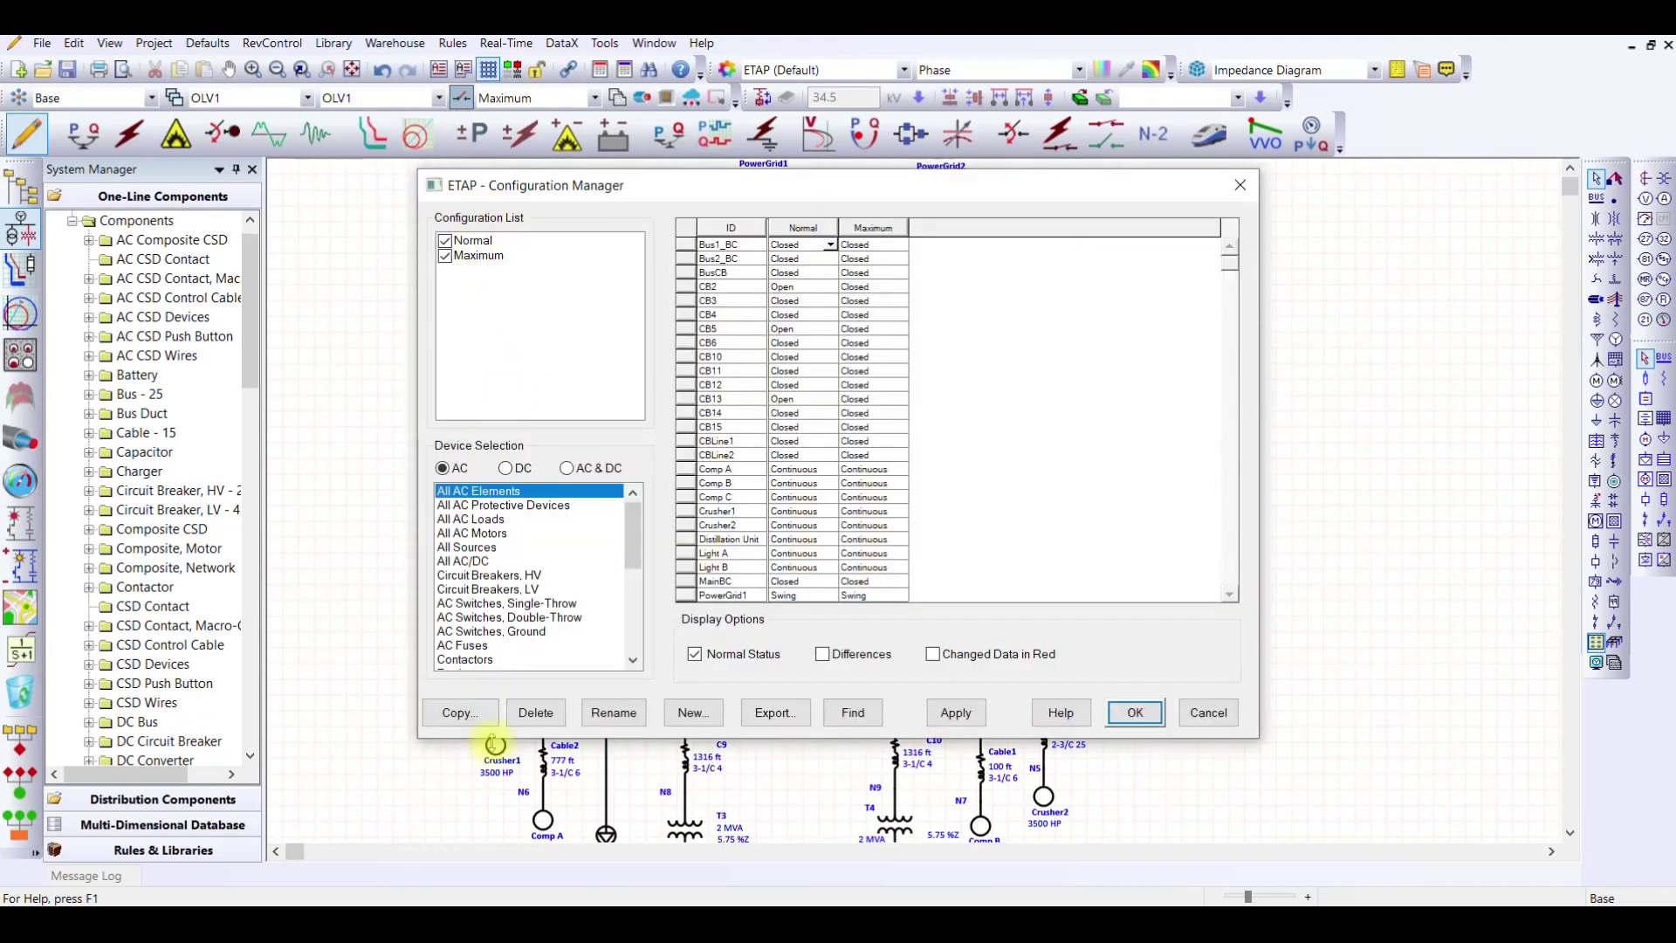
click(698, 721)
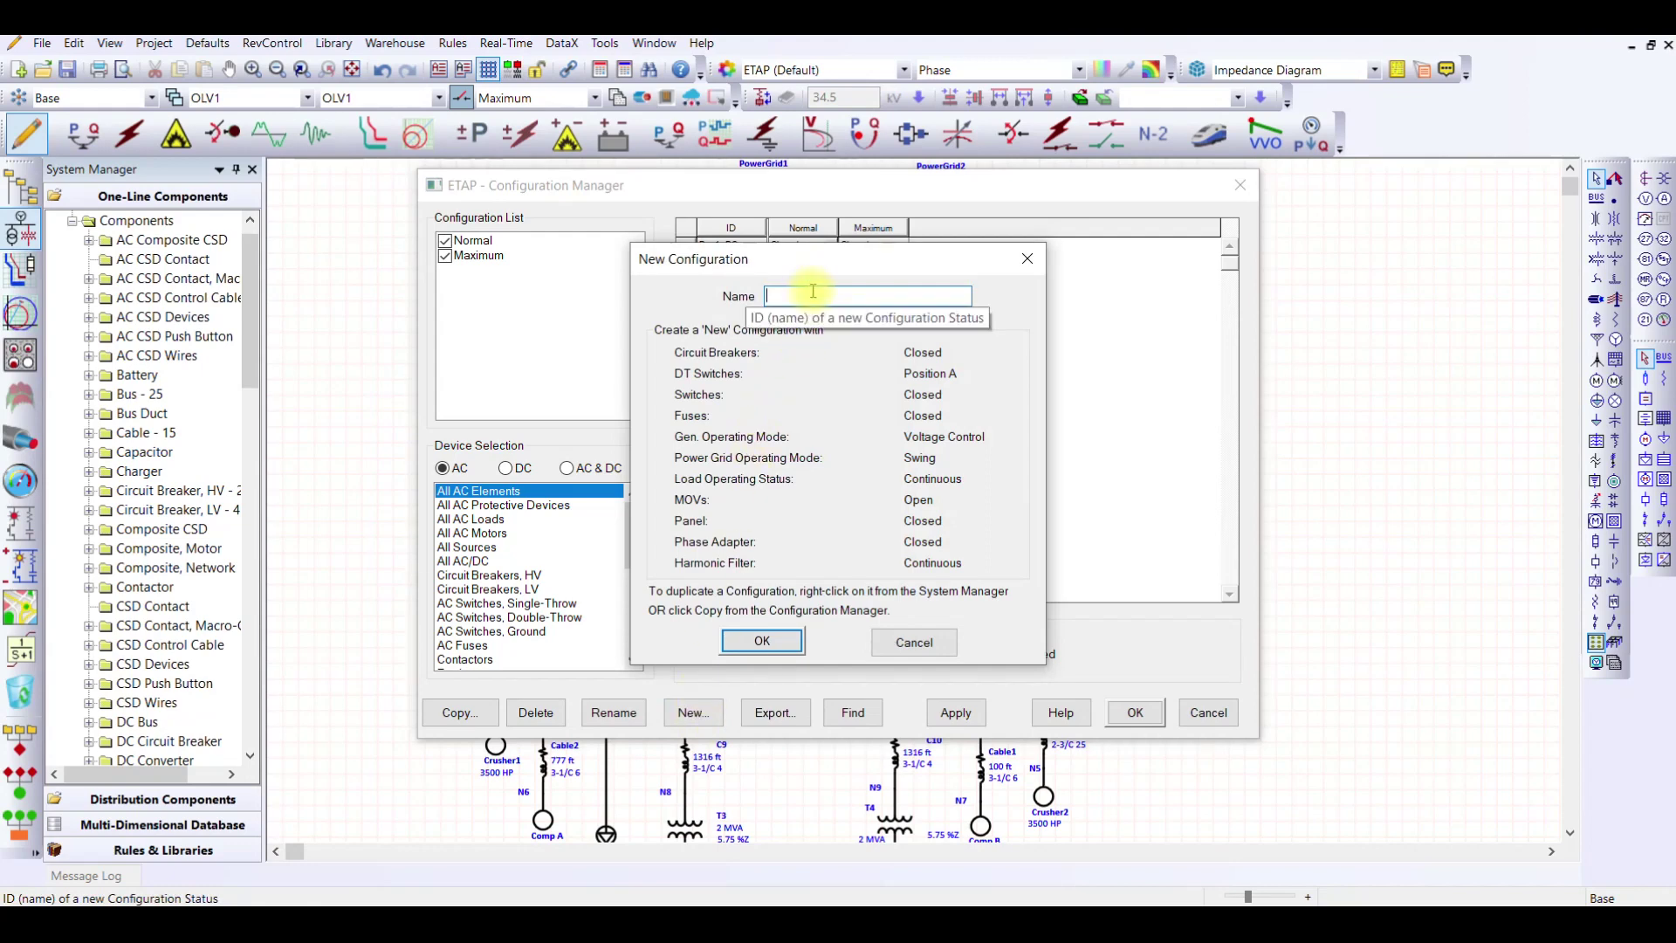
Create the configuration named 'Minimum' and move the manager window lower to expose the diagram.
text(Minimum)
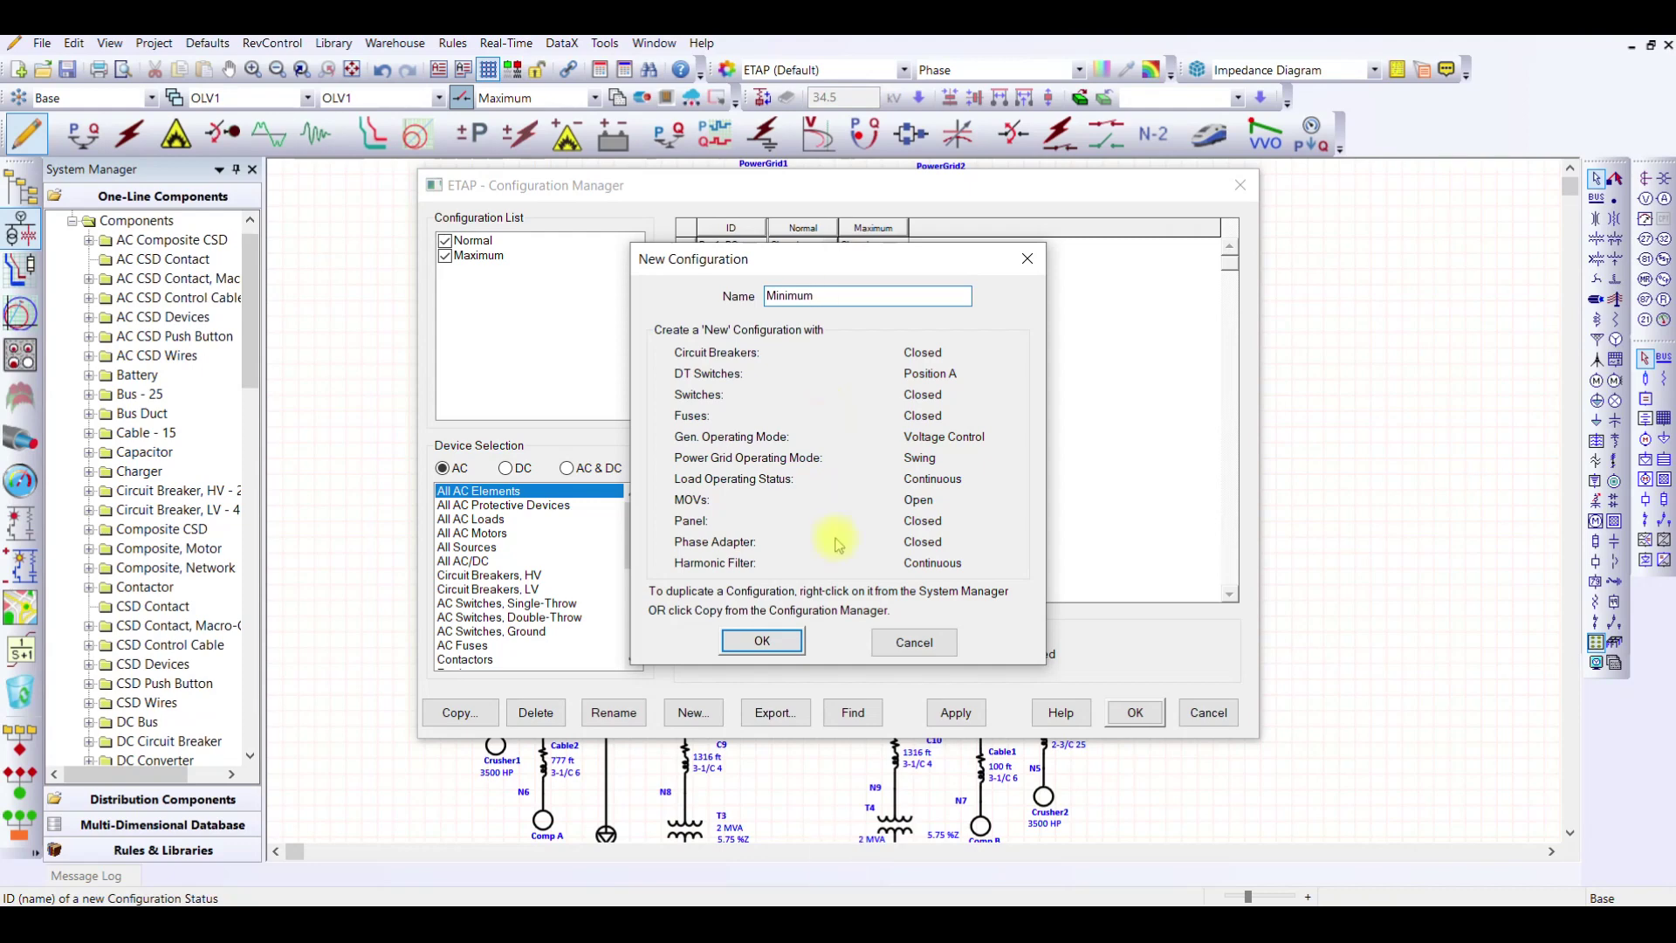
click(755, 641)
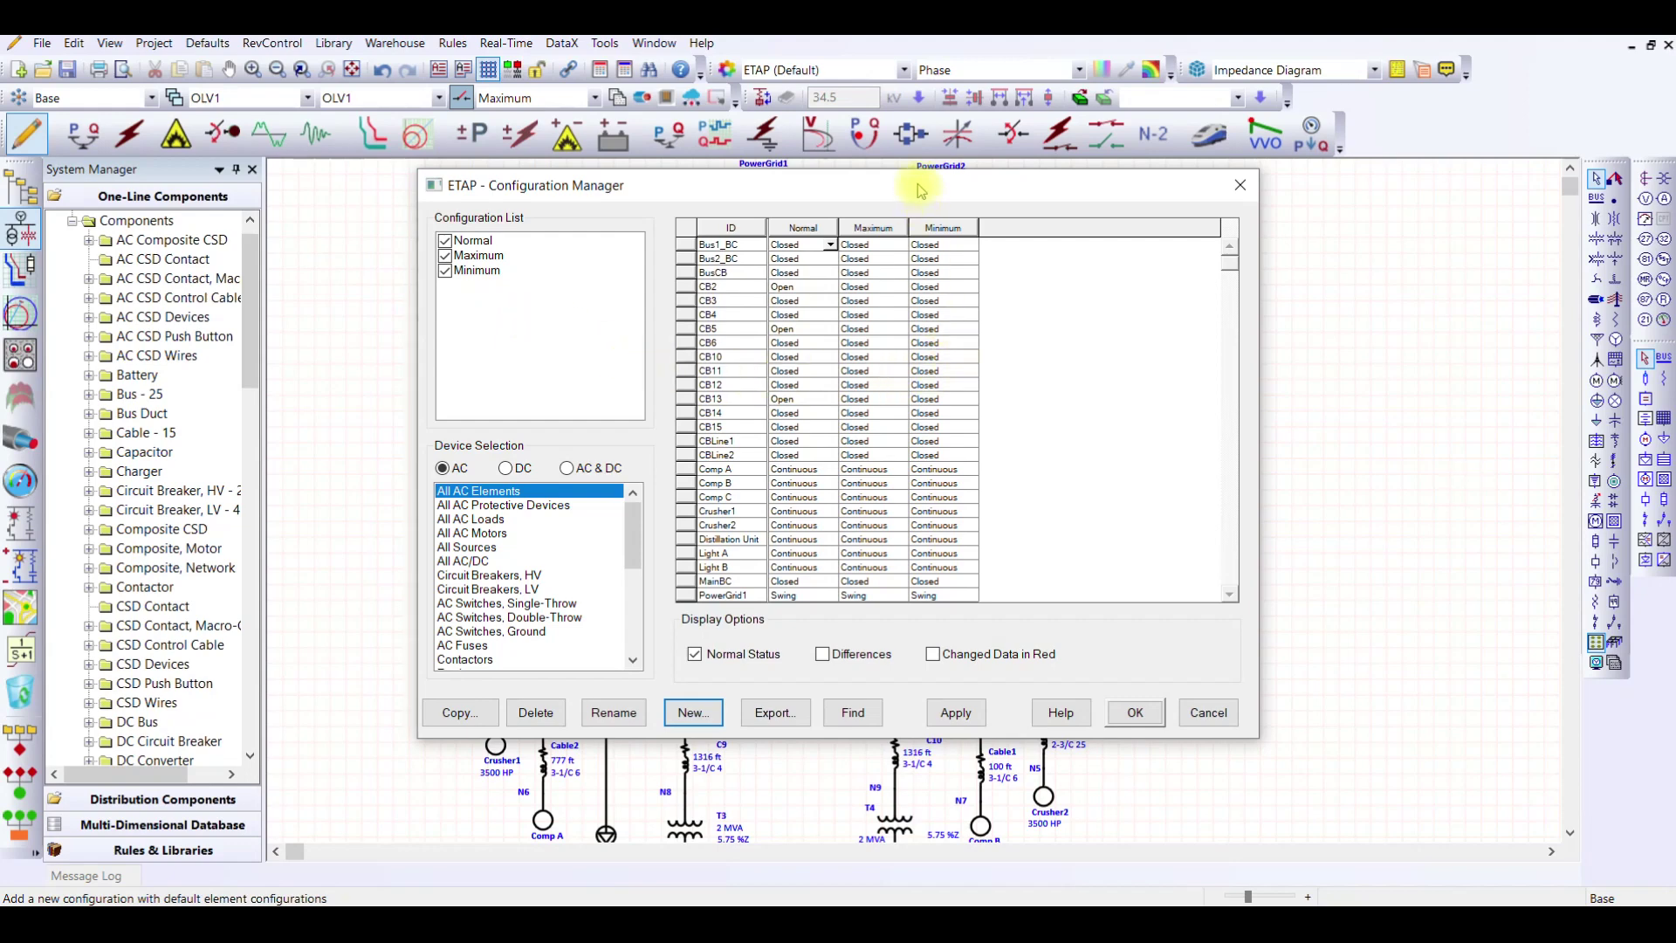
drag(919, 190, 956, 402)
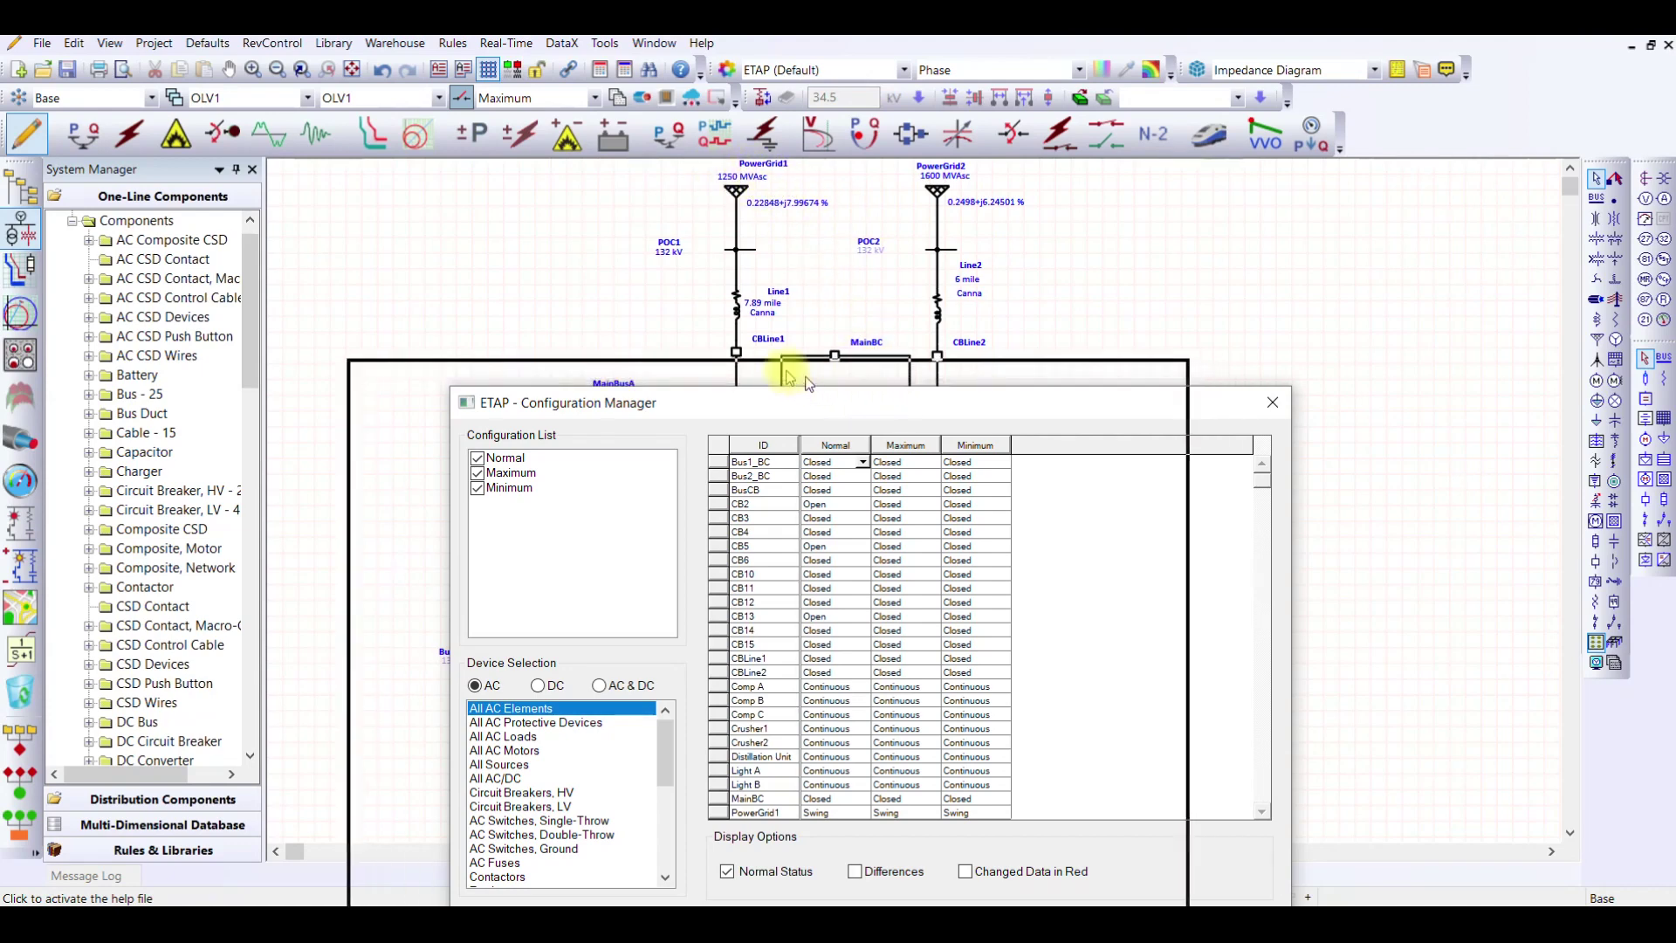
Set breaker CBLine2 to Open in the Minimum column, then move the window aside.
drag(680, 325, 747, 335)
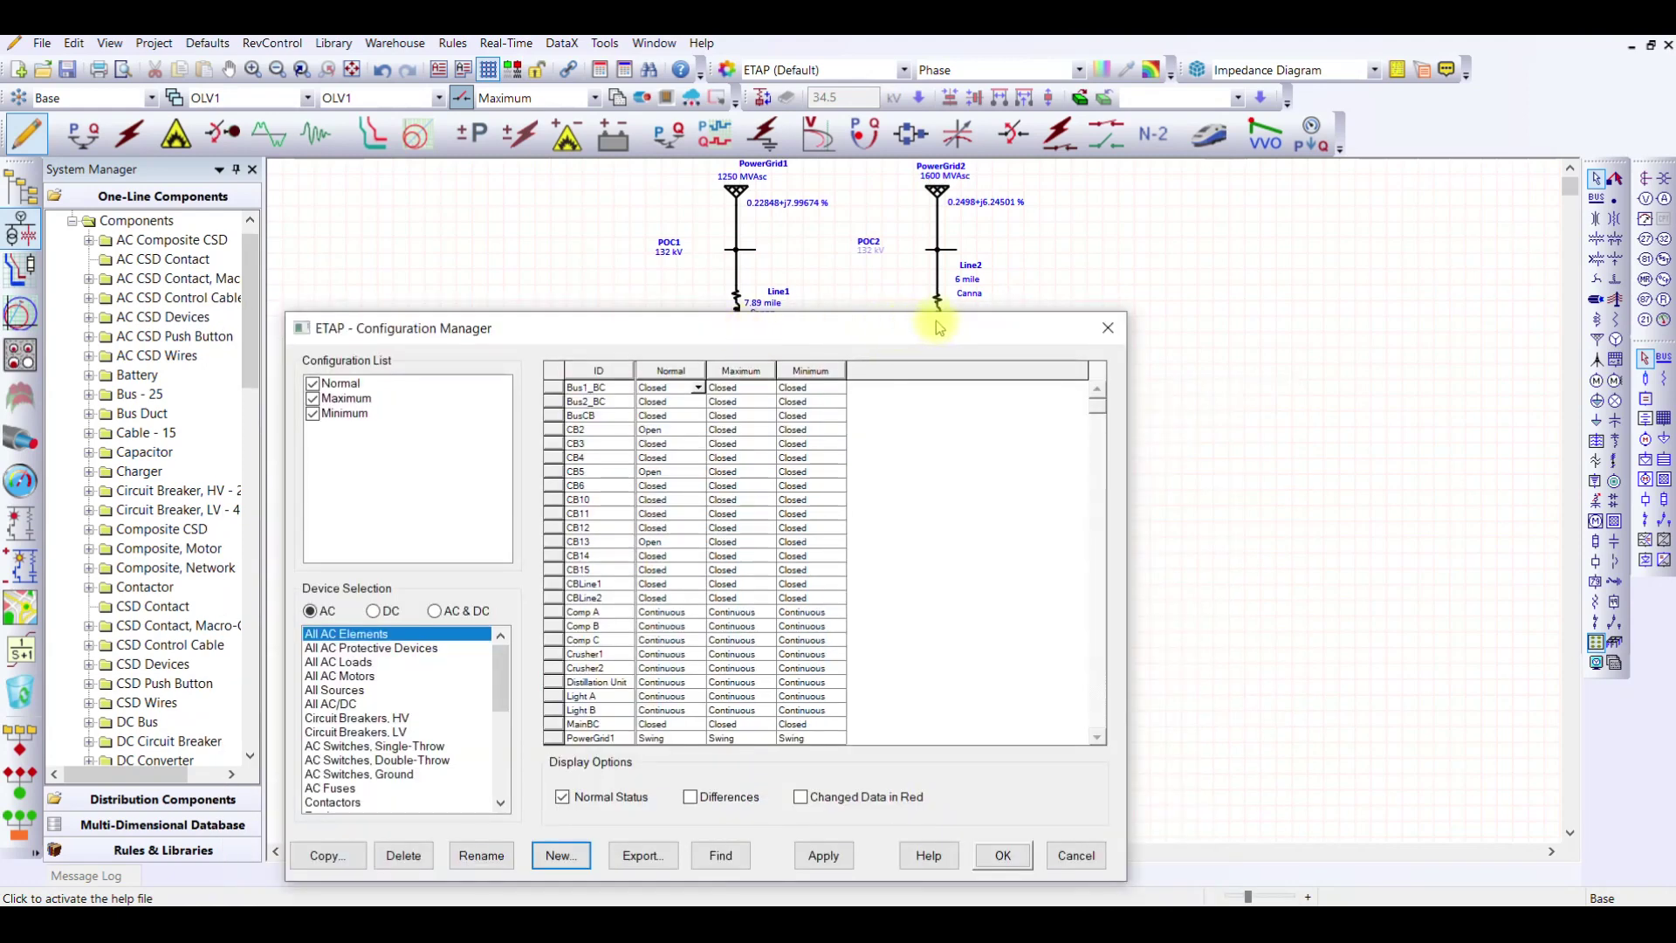
drag(958, 327, 959, 356)
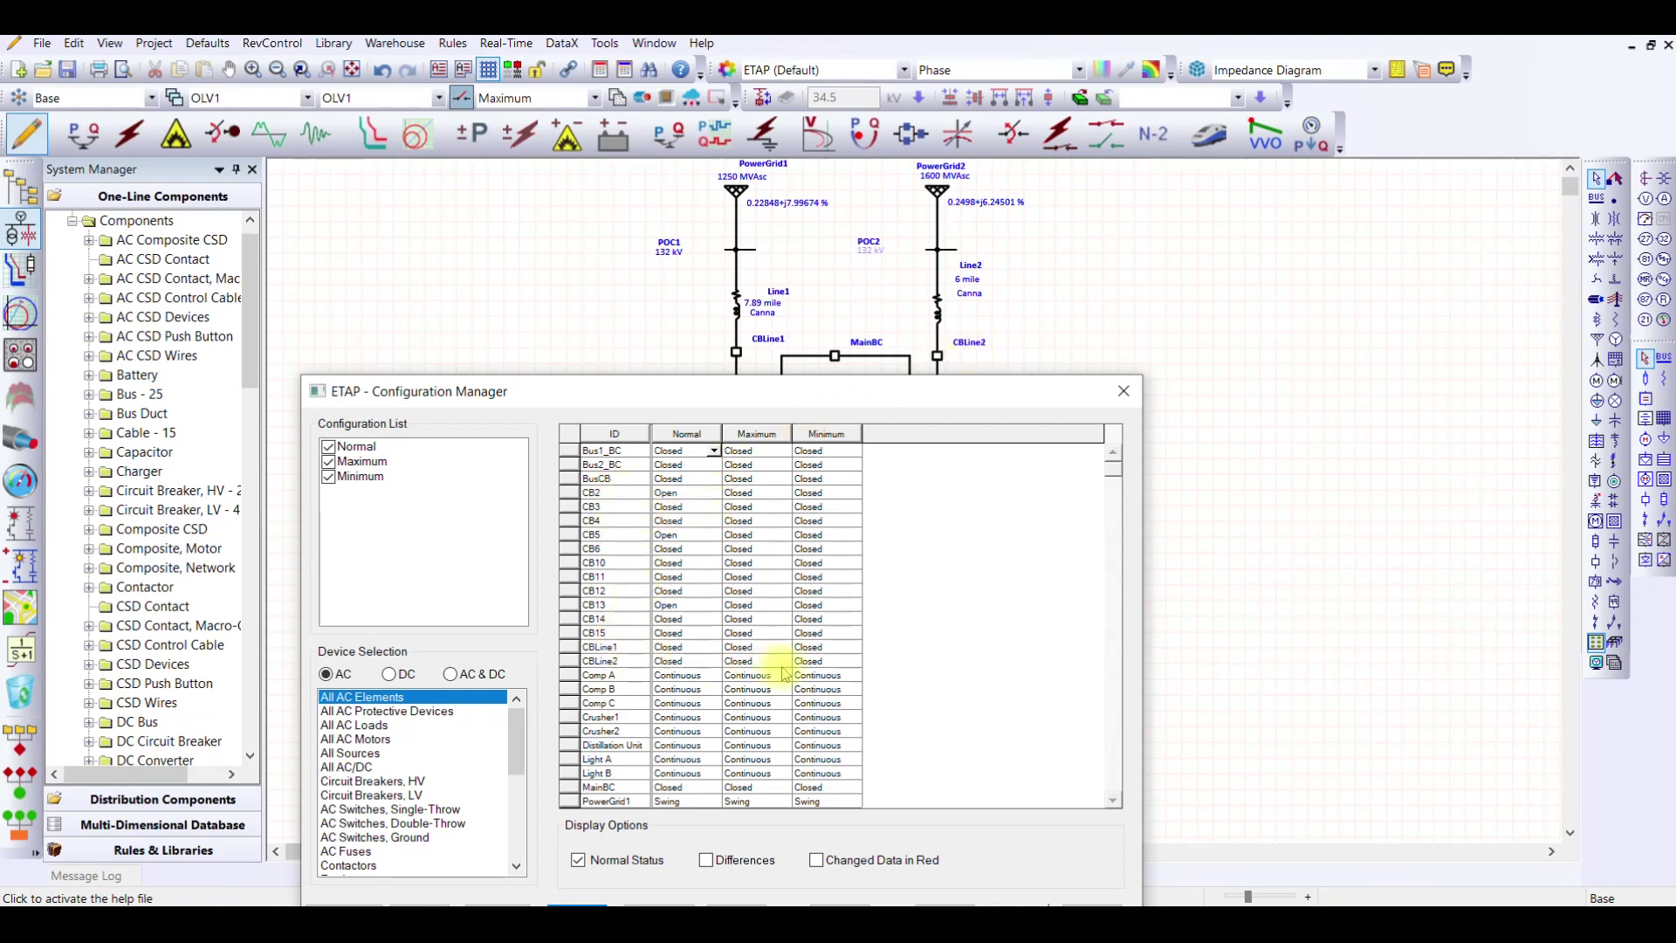
click(858, 663)
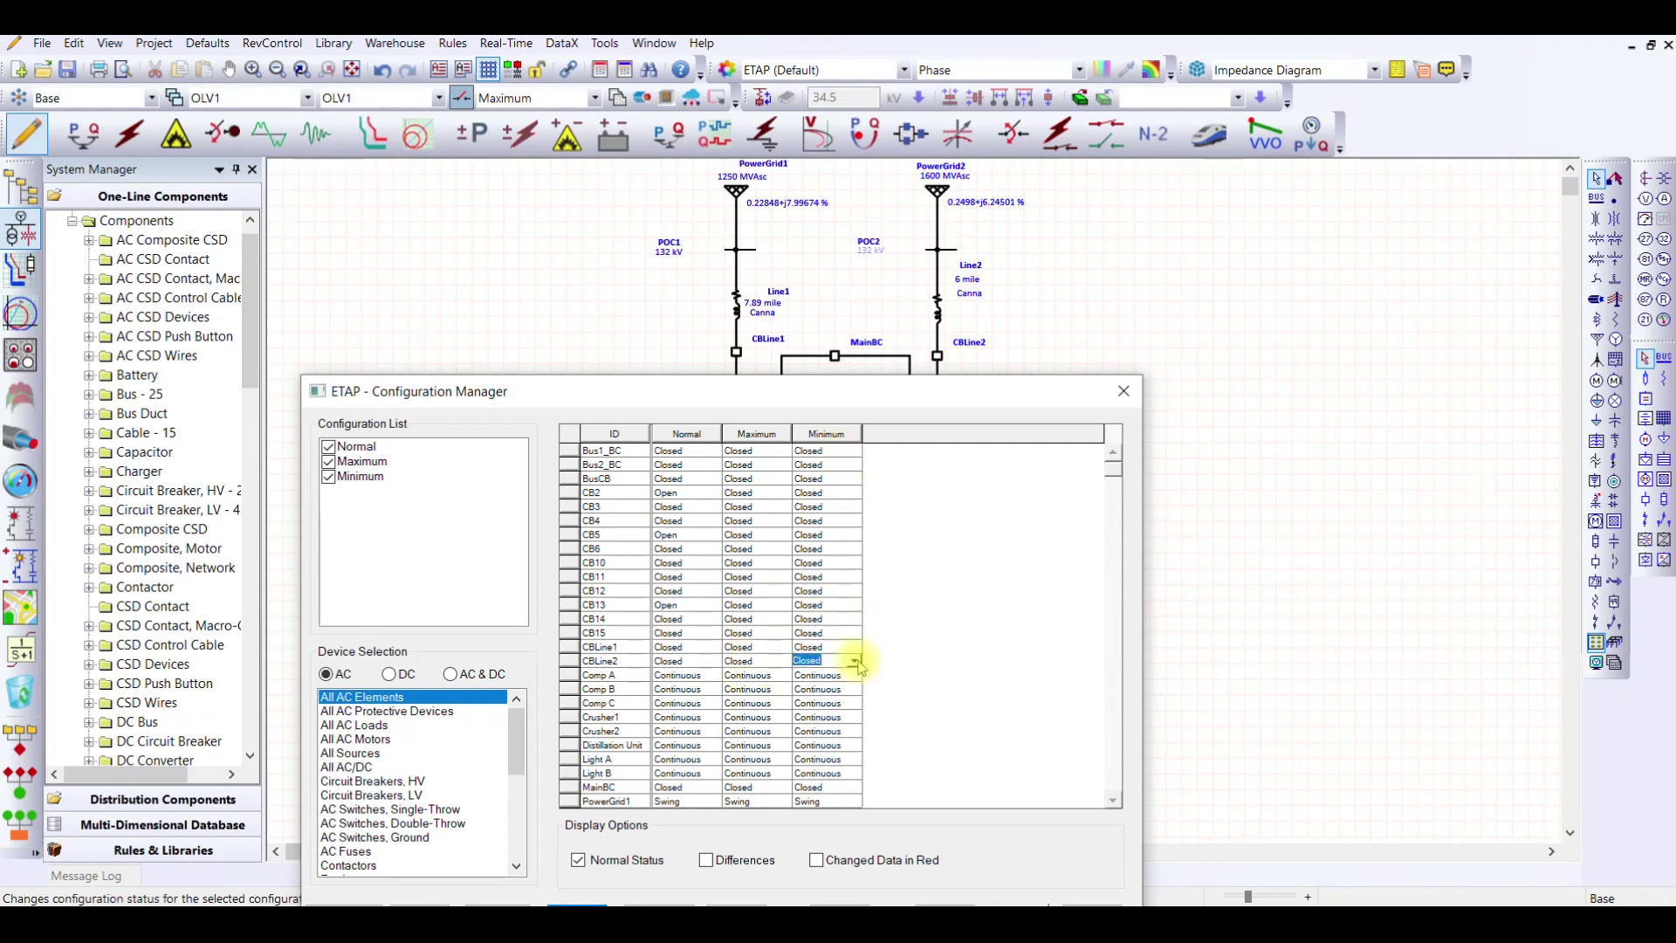
click(858, 663)
click(854, 674)
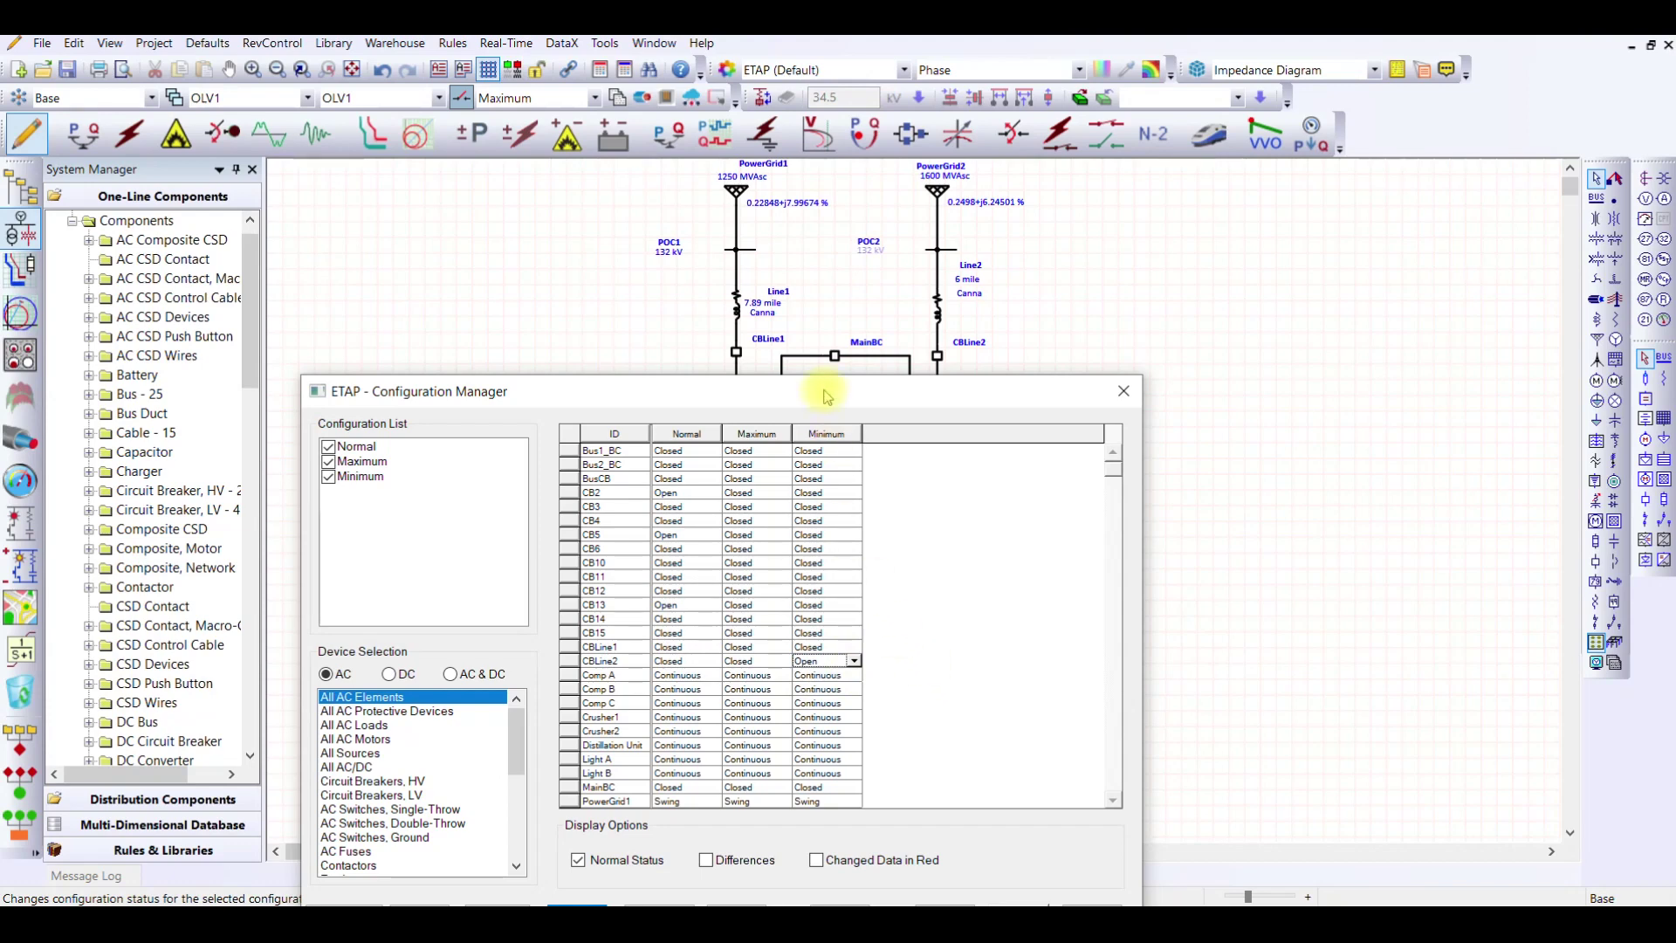
drag(827, 396, 157, 231)
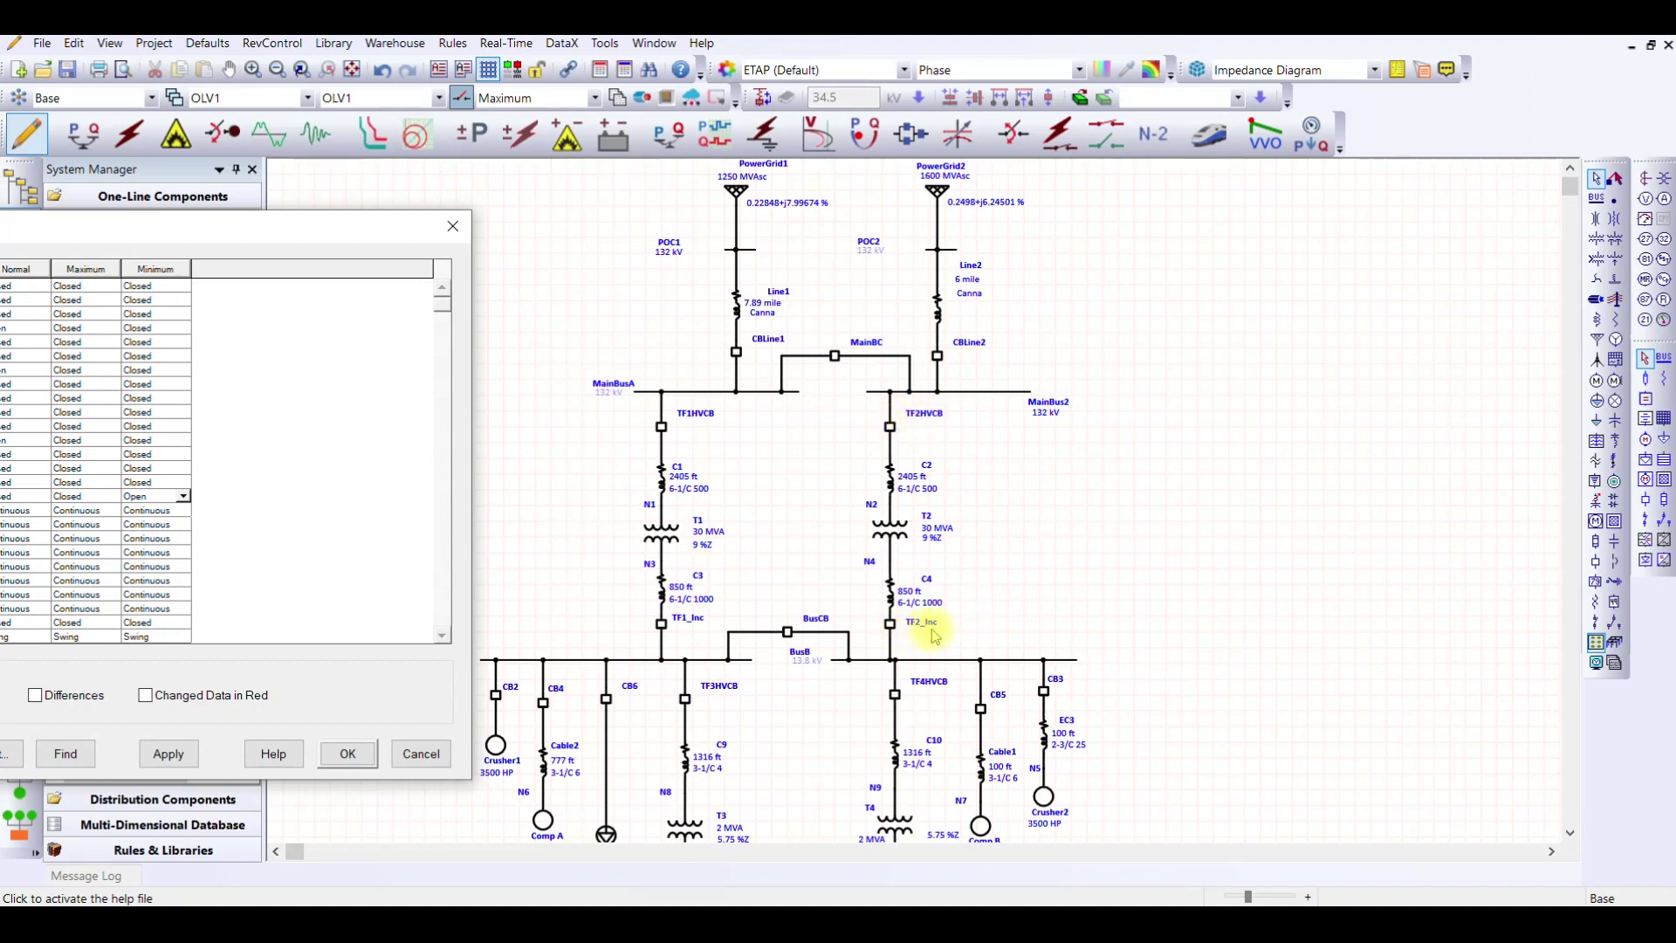
Scroll the configuration grid down and set TF2HVCB to Open under Minimum.
drag(267, 235, 835, 232)
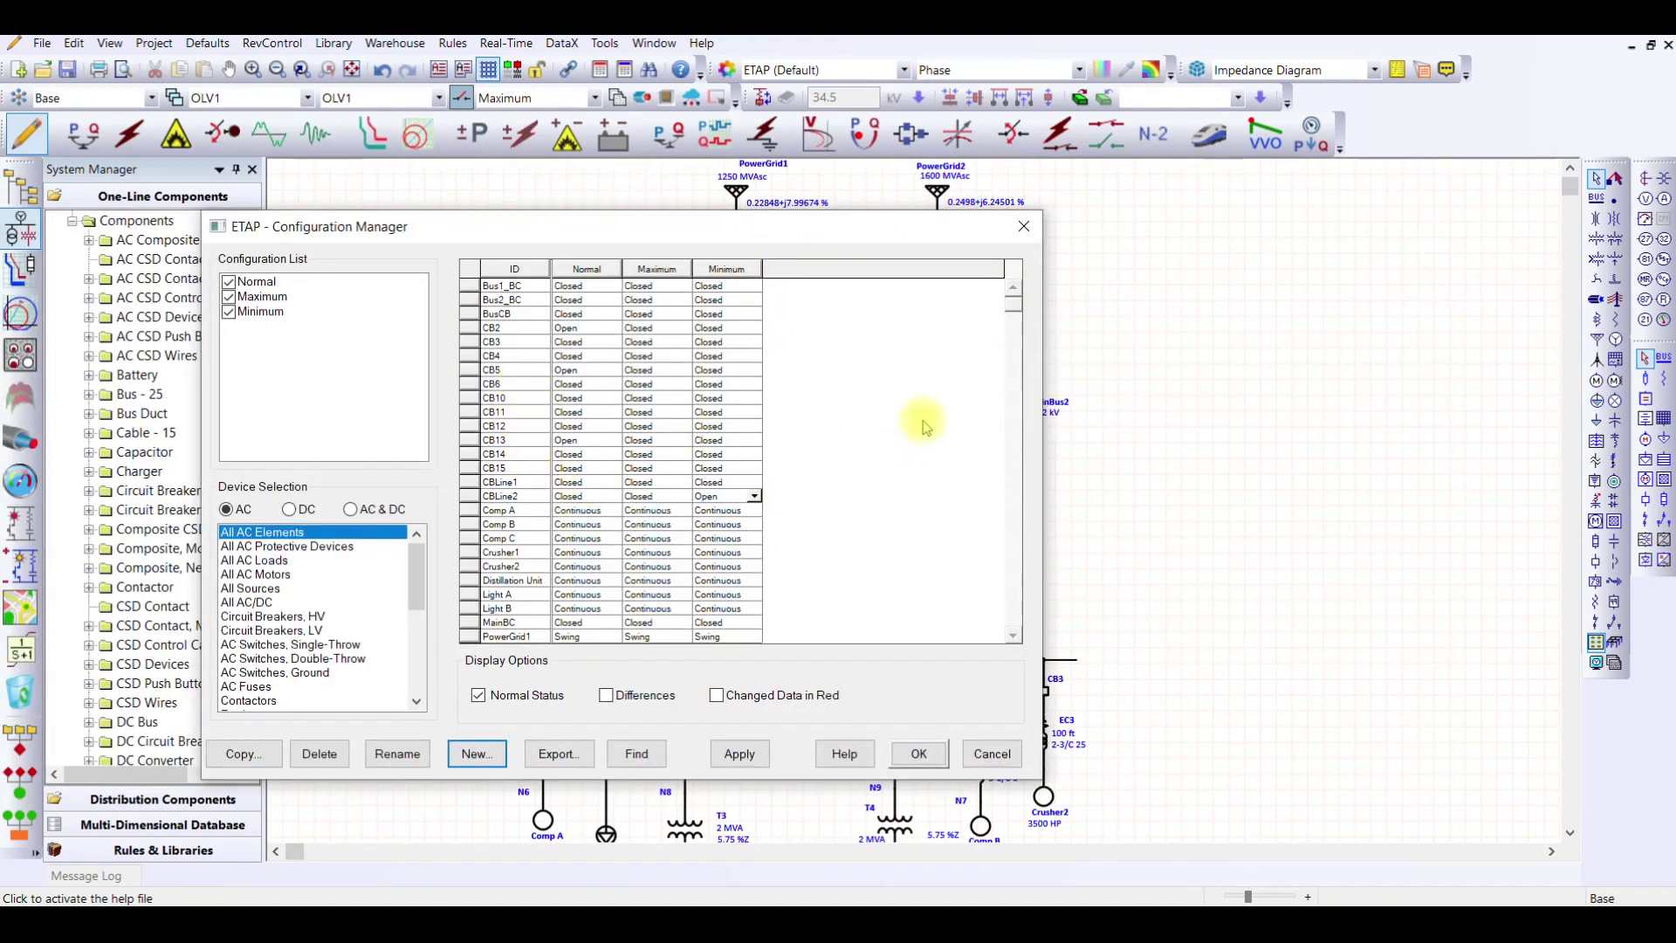
click(1015, 636)
click(1015, 636)
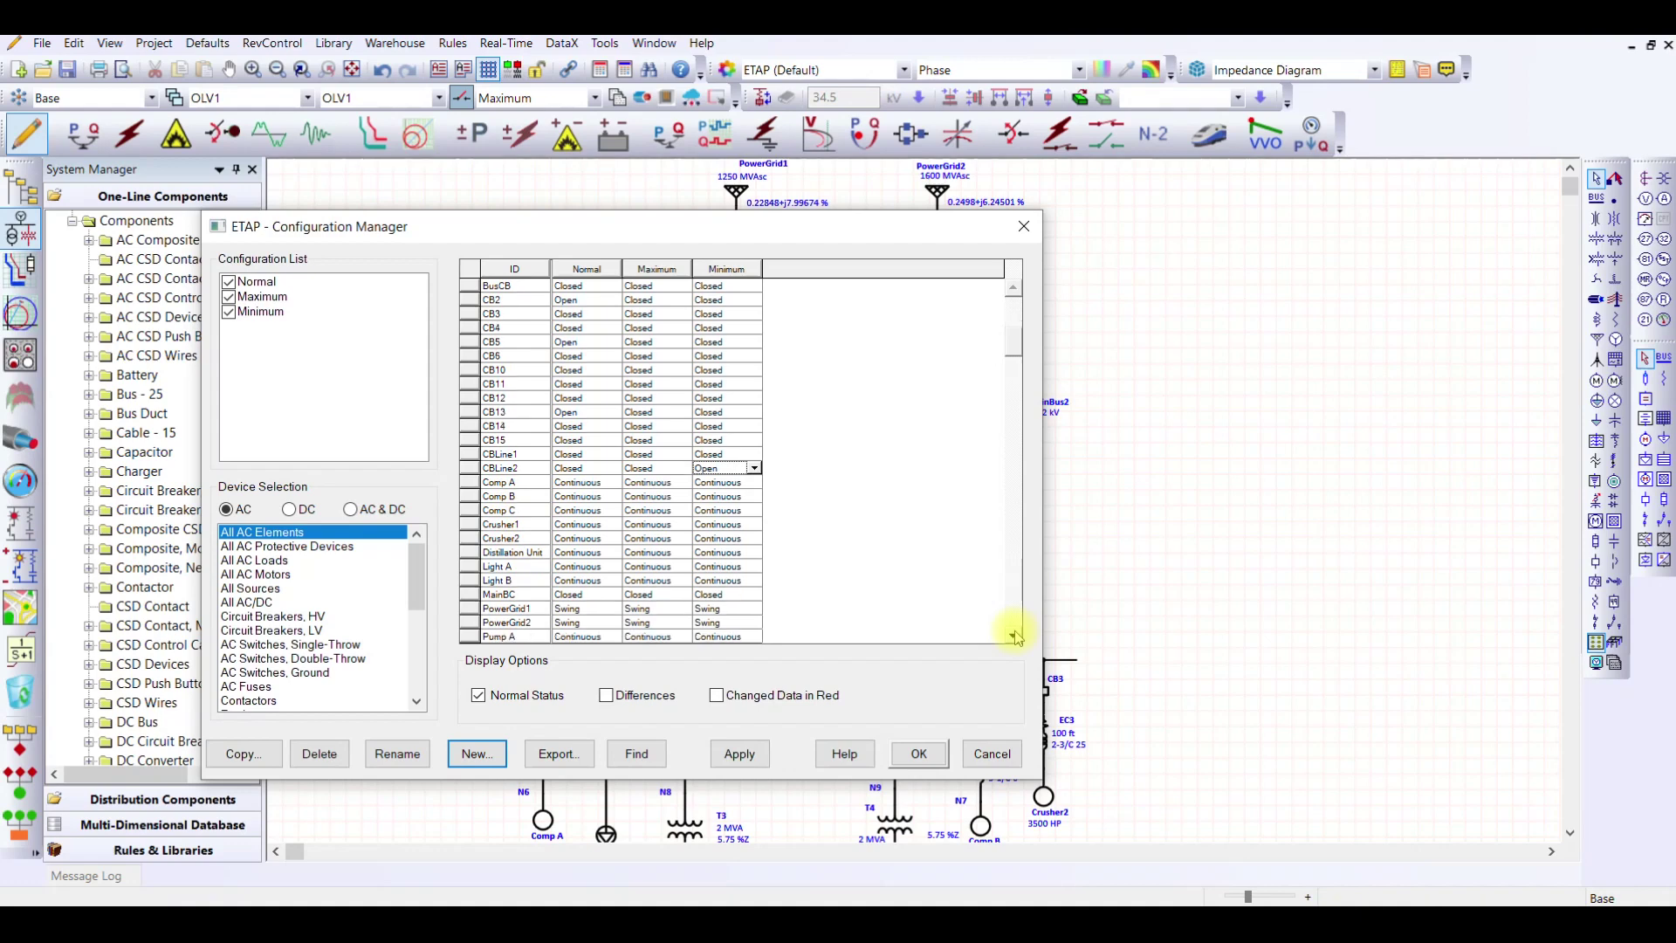
click(1015, 636)
click(1015, 636)
click(1015, 637)
click(1015, 636)
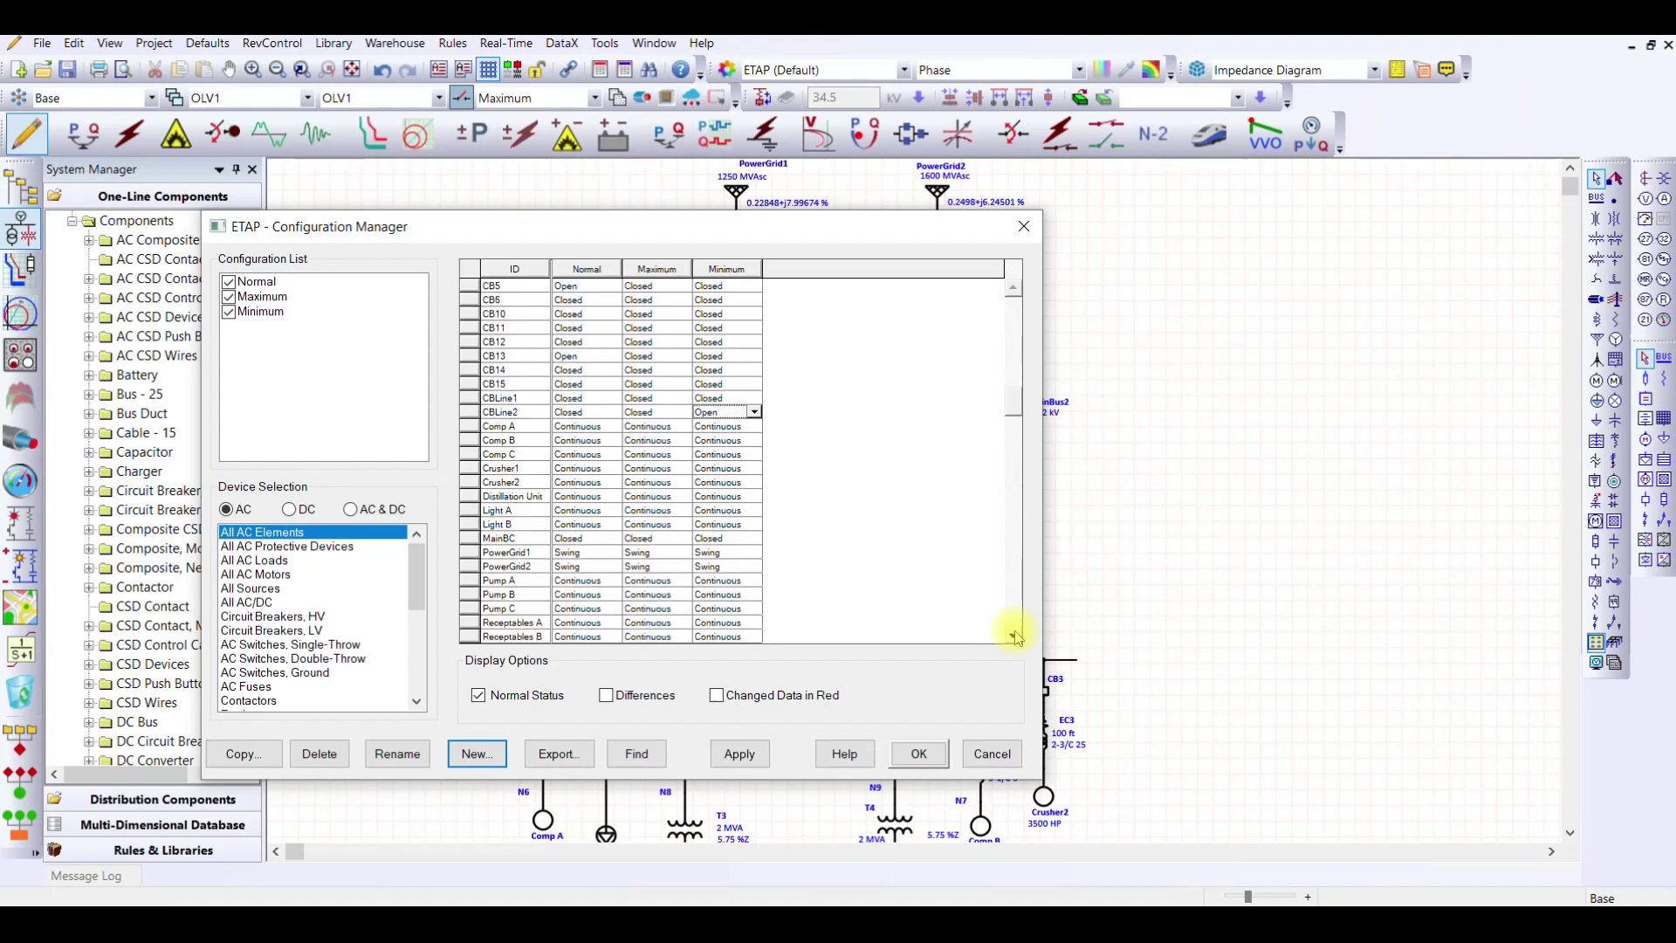
click(1015, 636)
click(1015, 637)
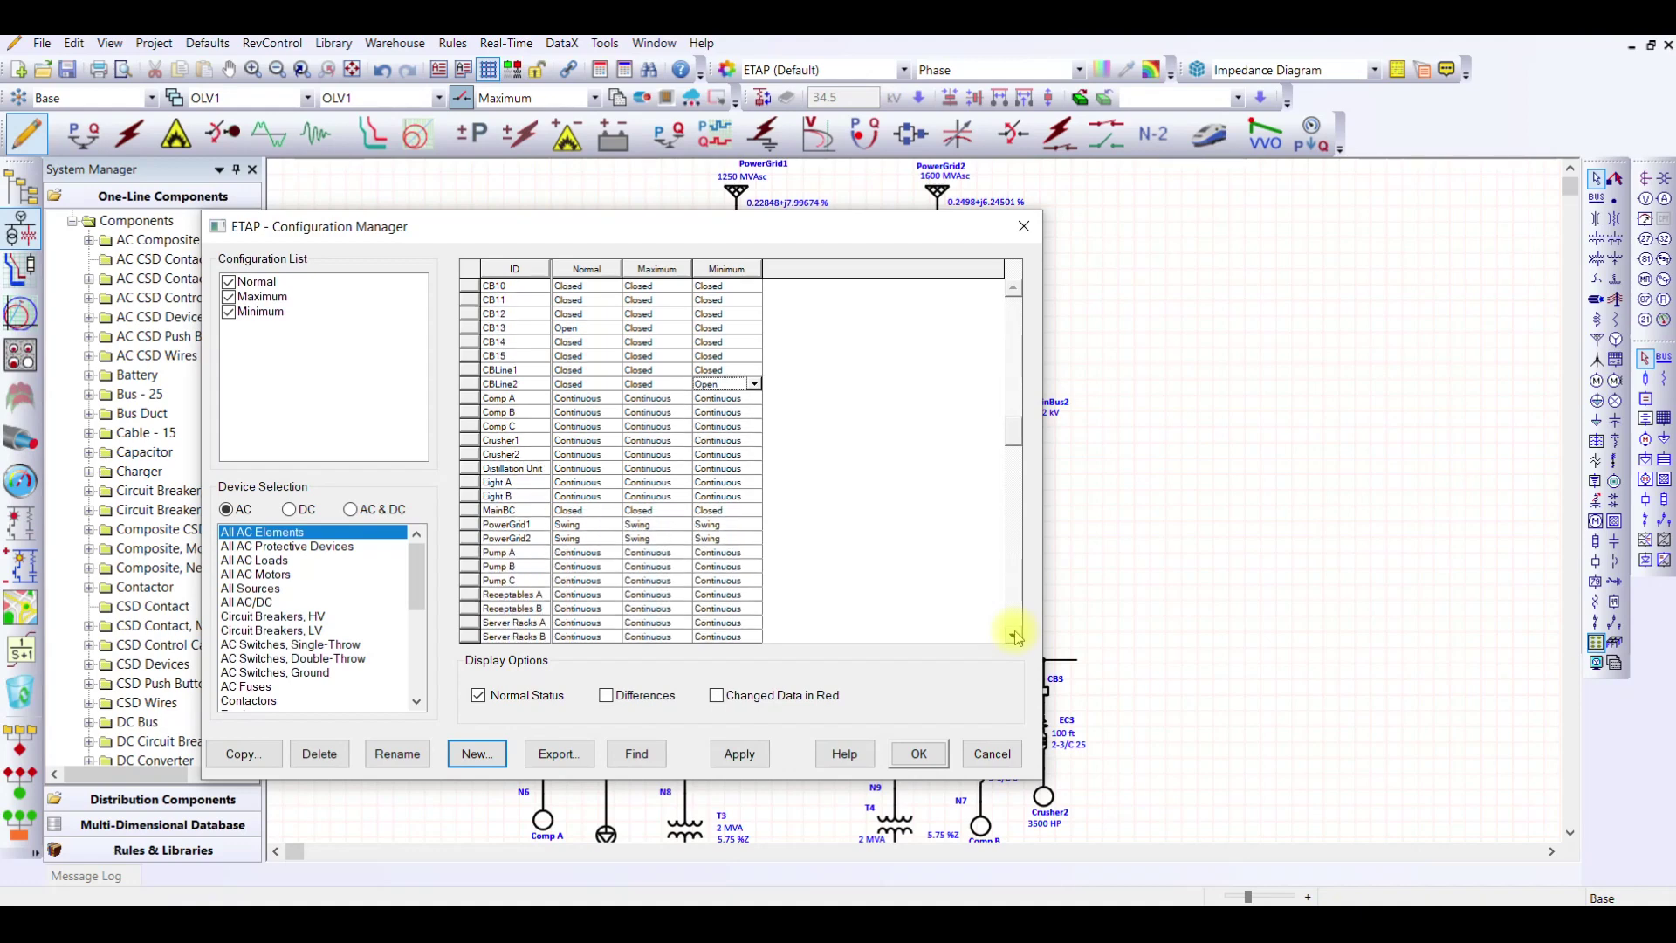
click(1015, 636)
click(1015, 636)
click(1015, 636)
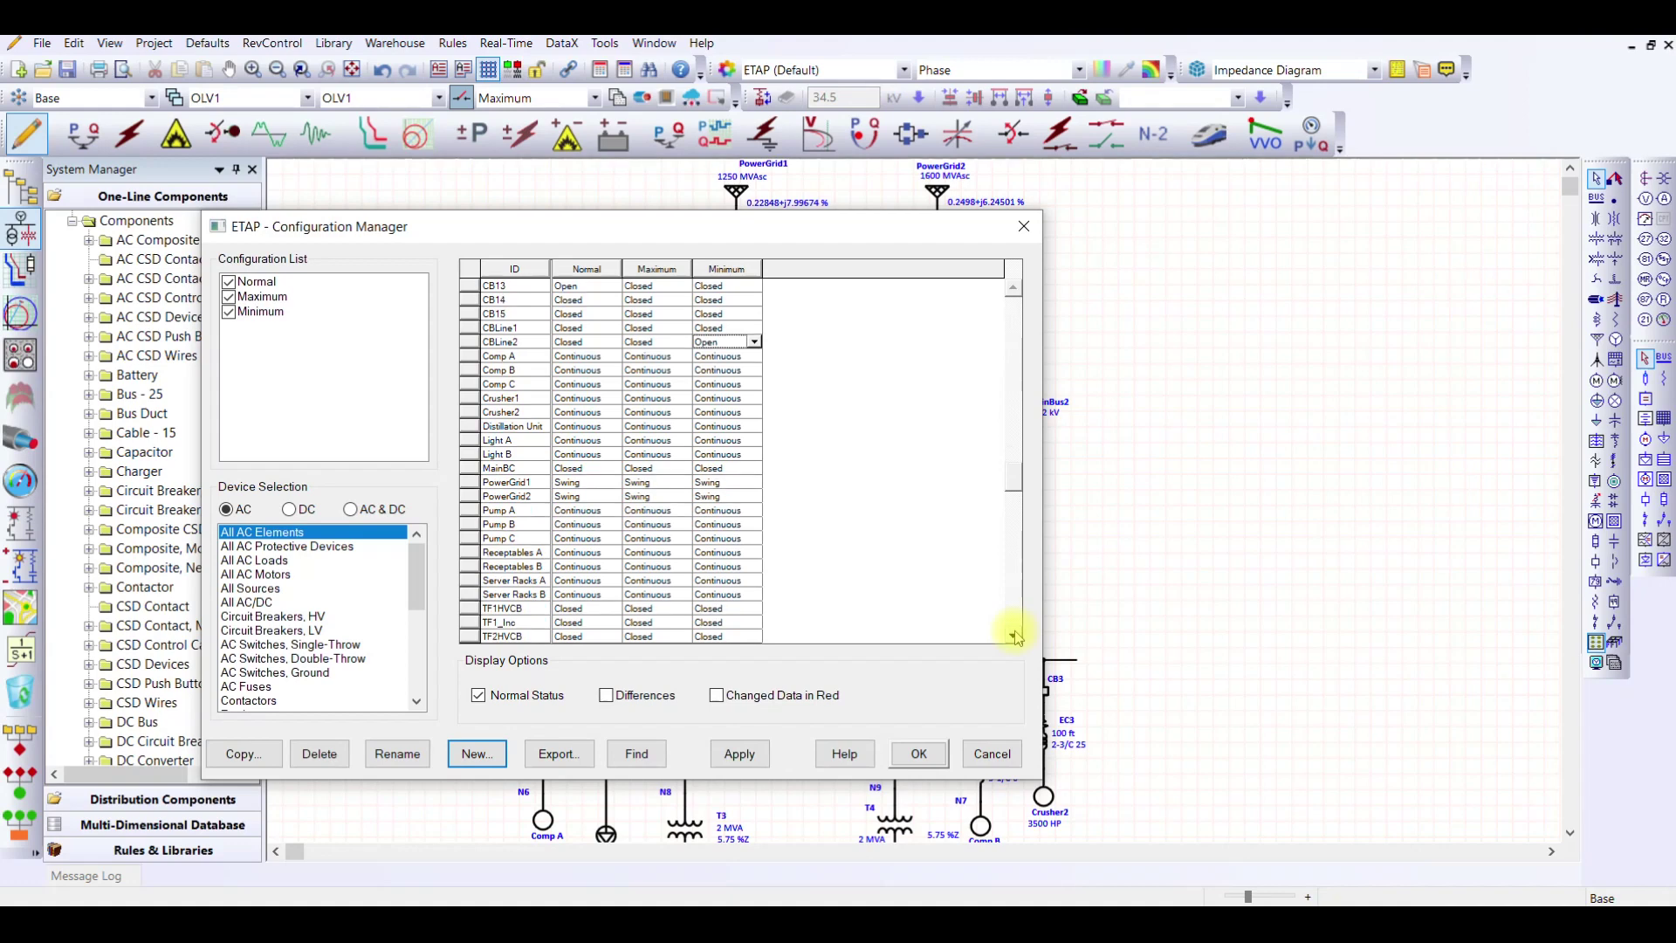
click(1015, 636)
click(1015, 636)
click(1015, 637)
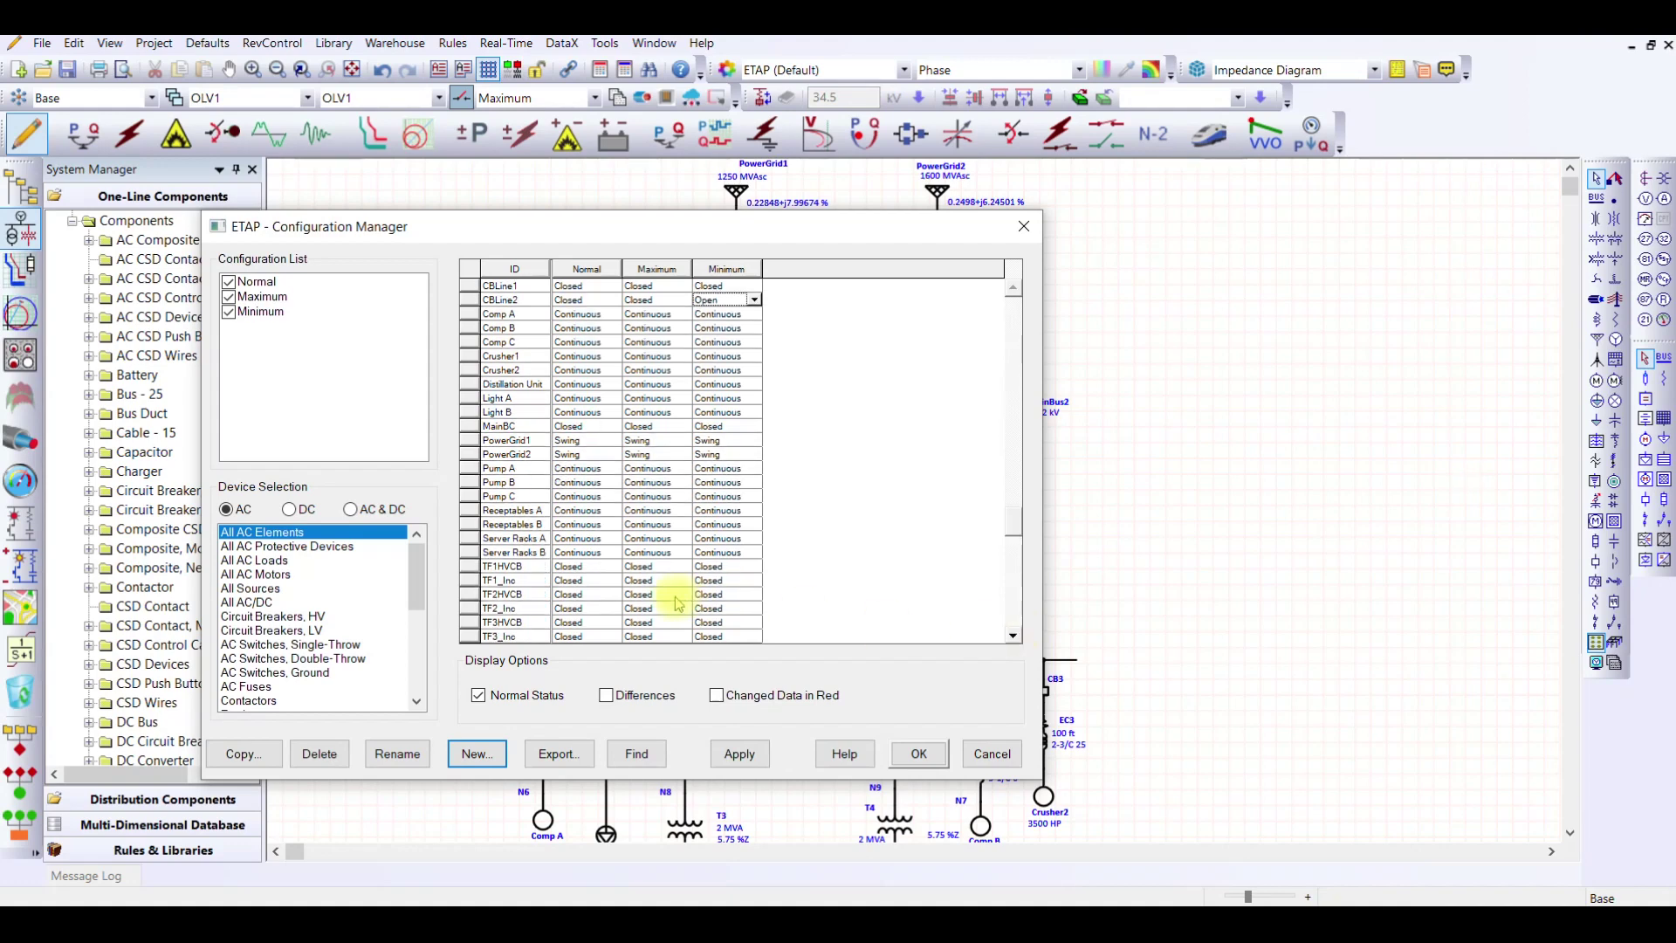
click(755, 595)
click(742, 608)
Set TF2_Inc to Open under Minimum as well.
click(756, 610)
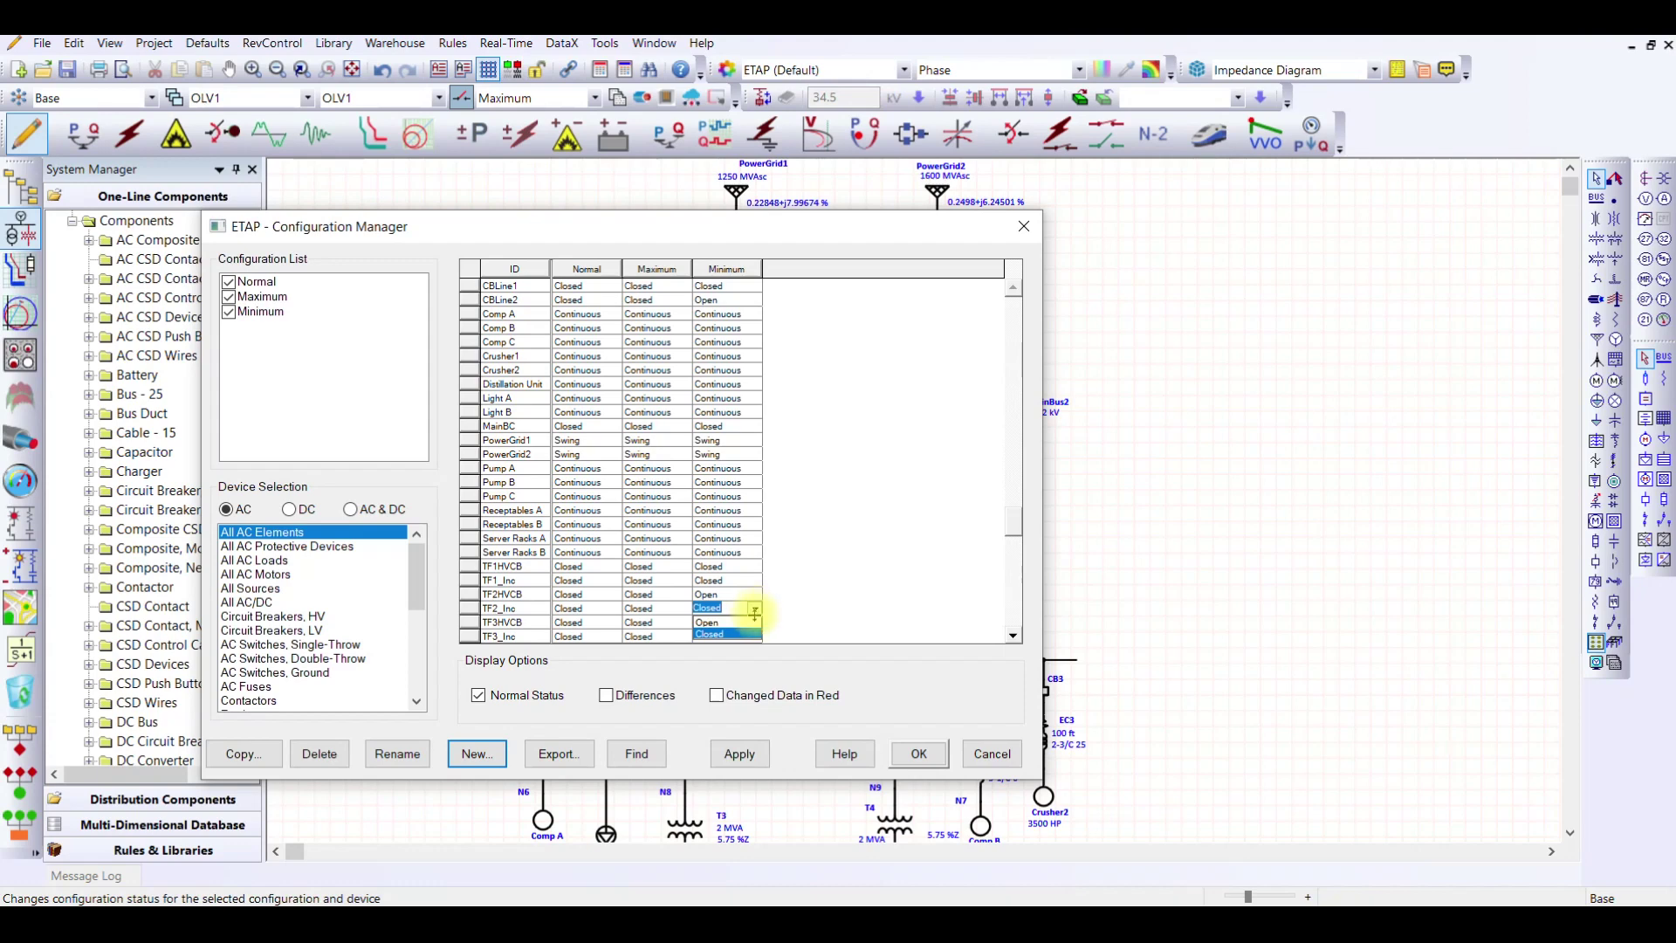
click(756, 622)
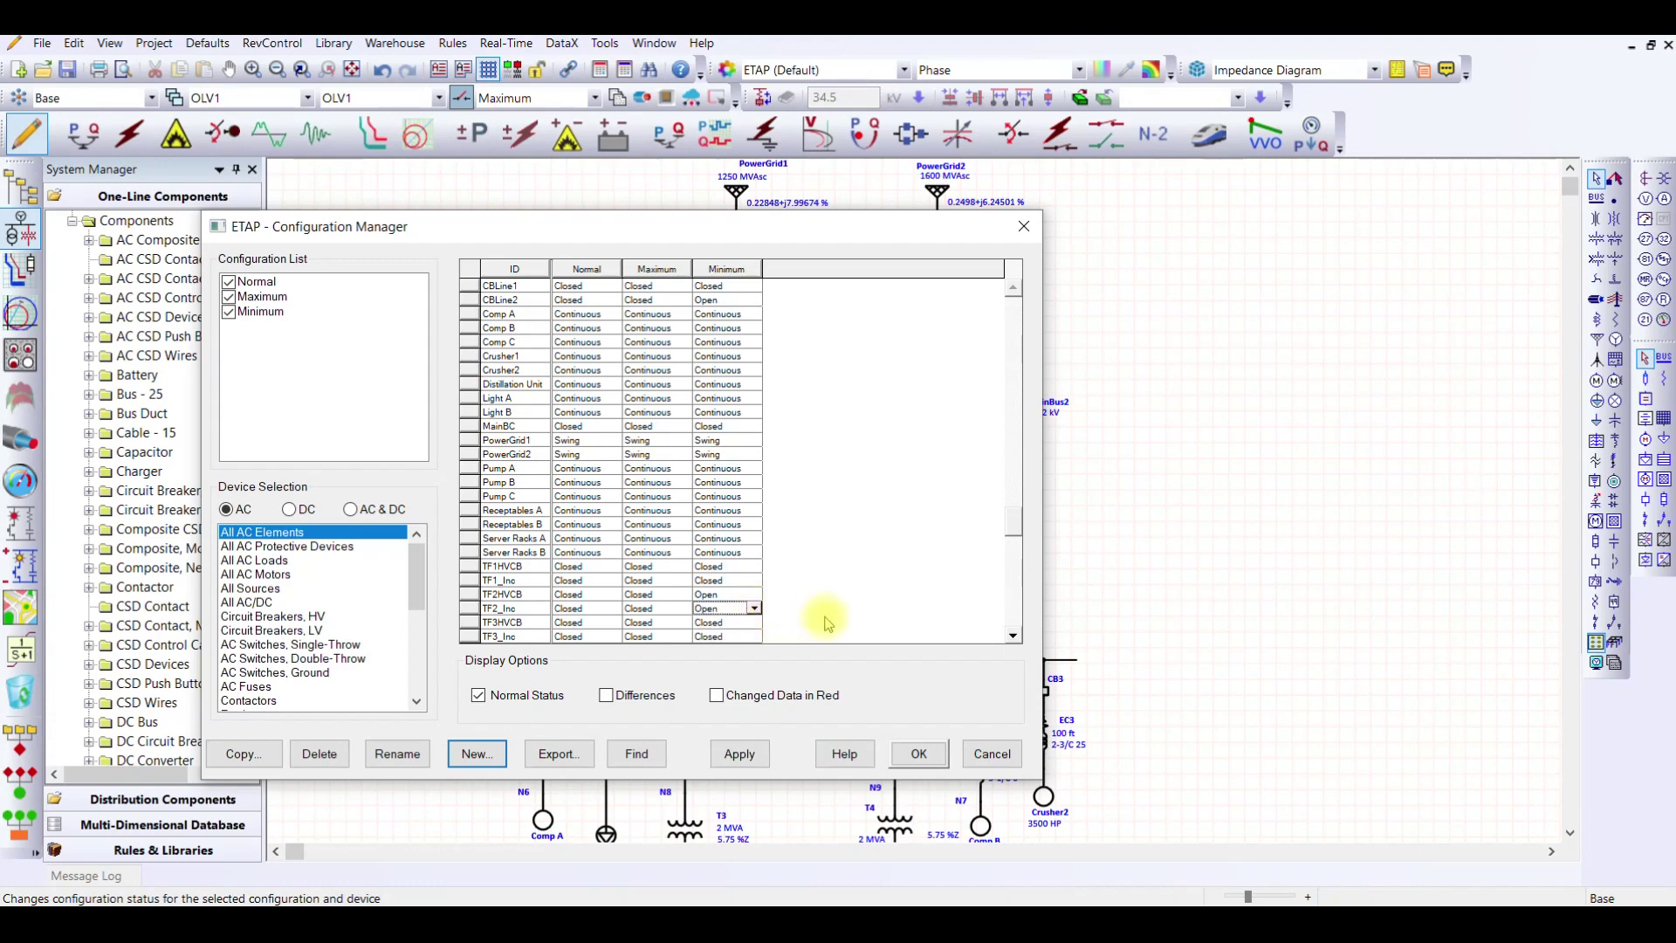
drag(696, 244, 1087, 210)
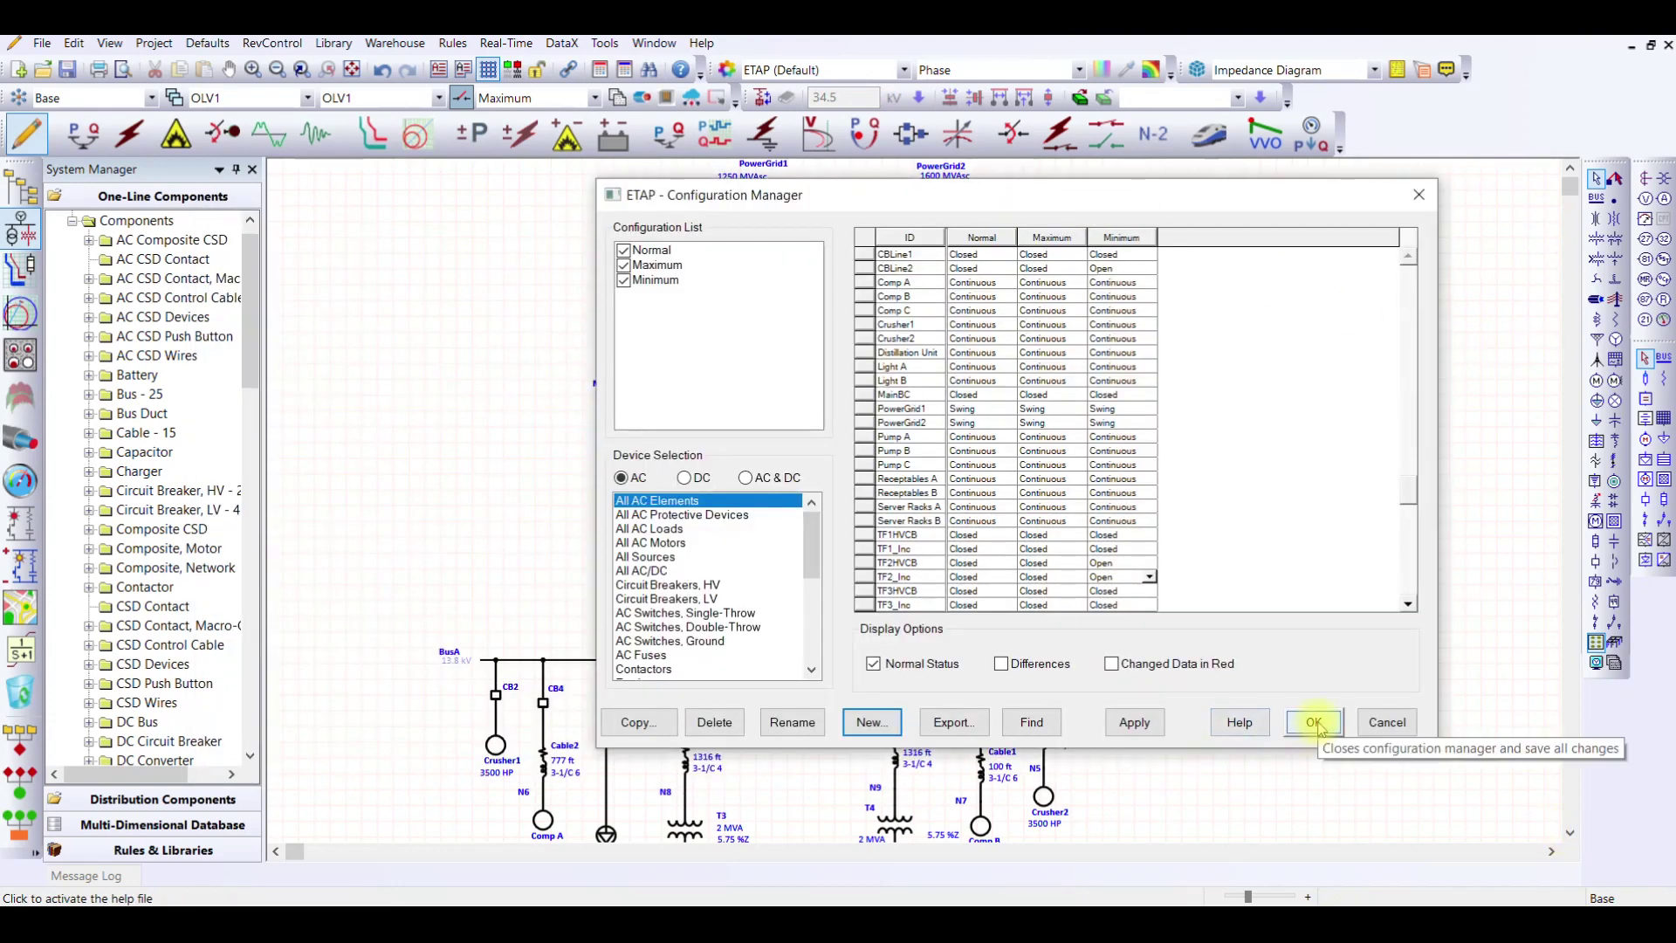
click(1315, 722)
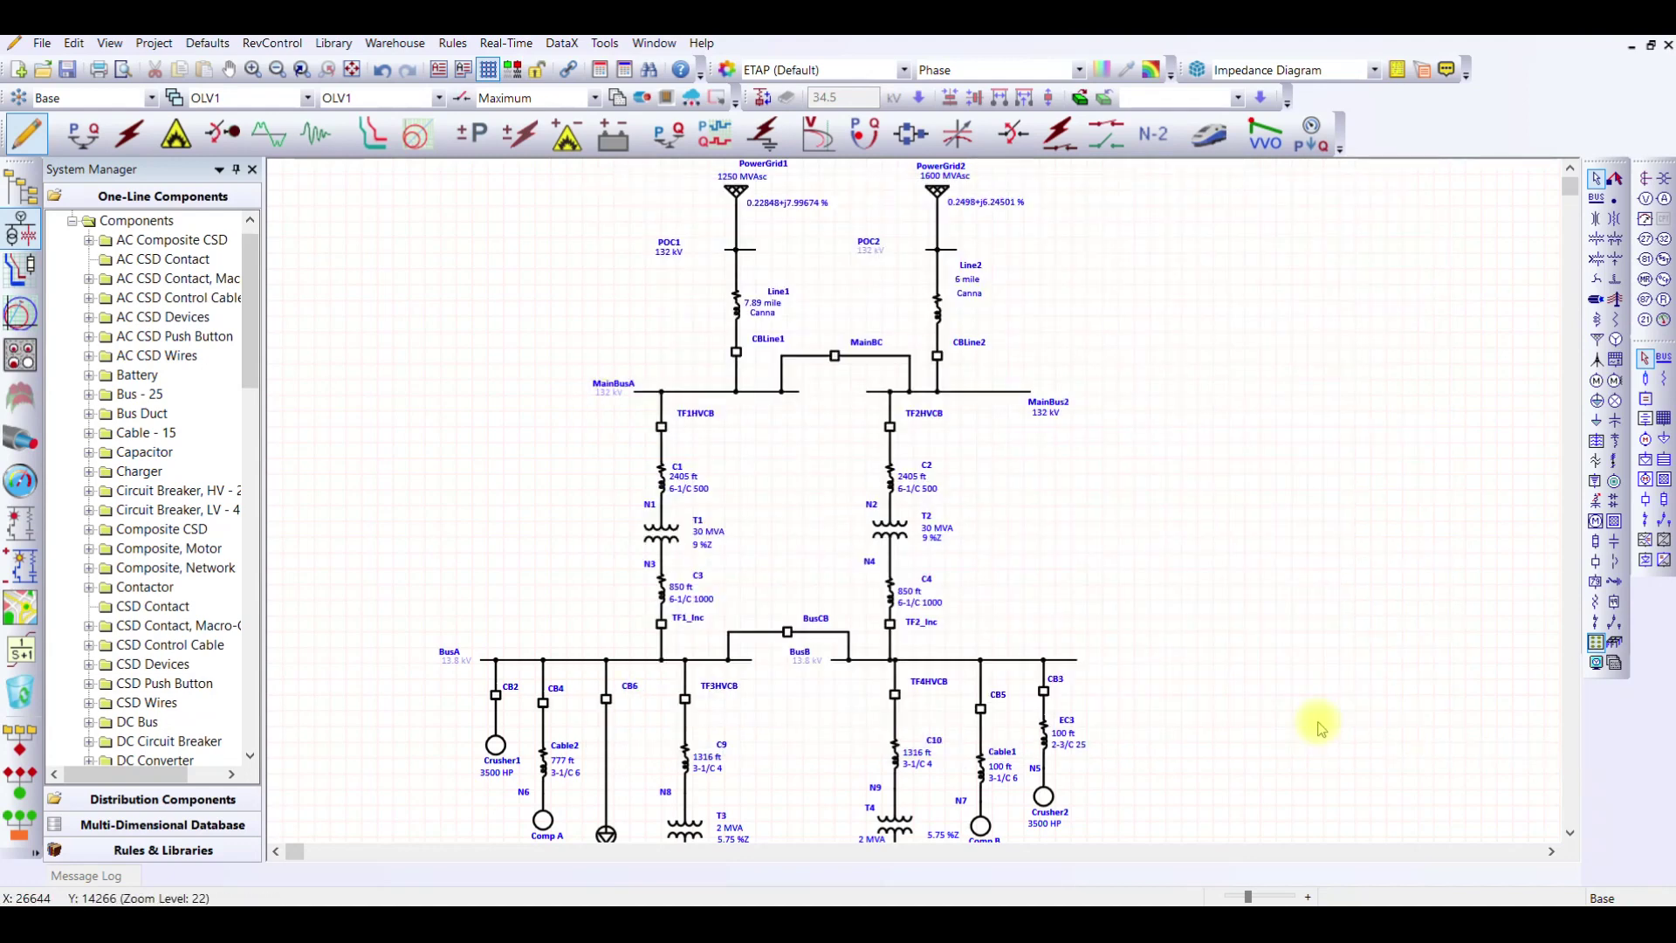
scroll(1390, 669, down, 1)
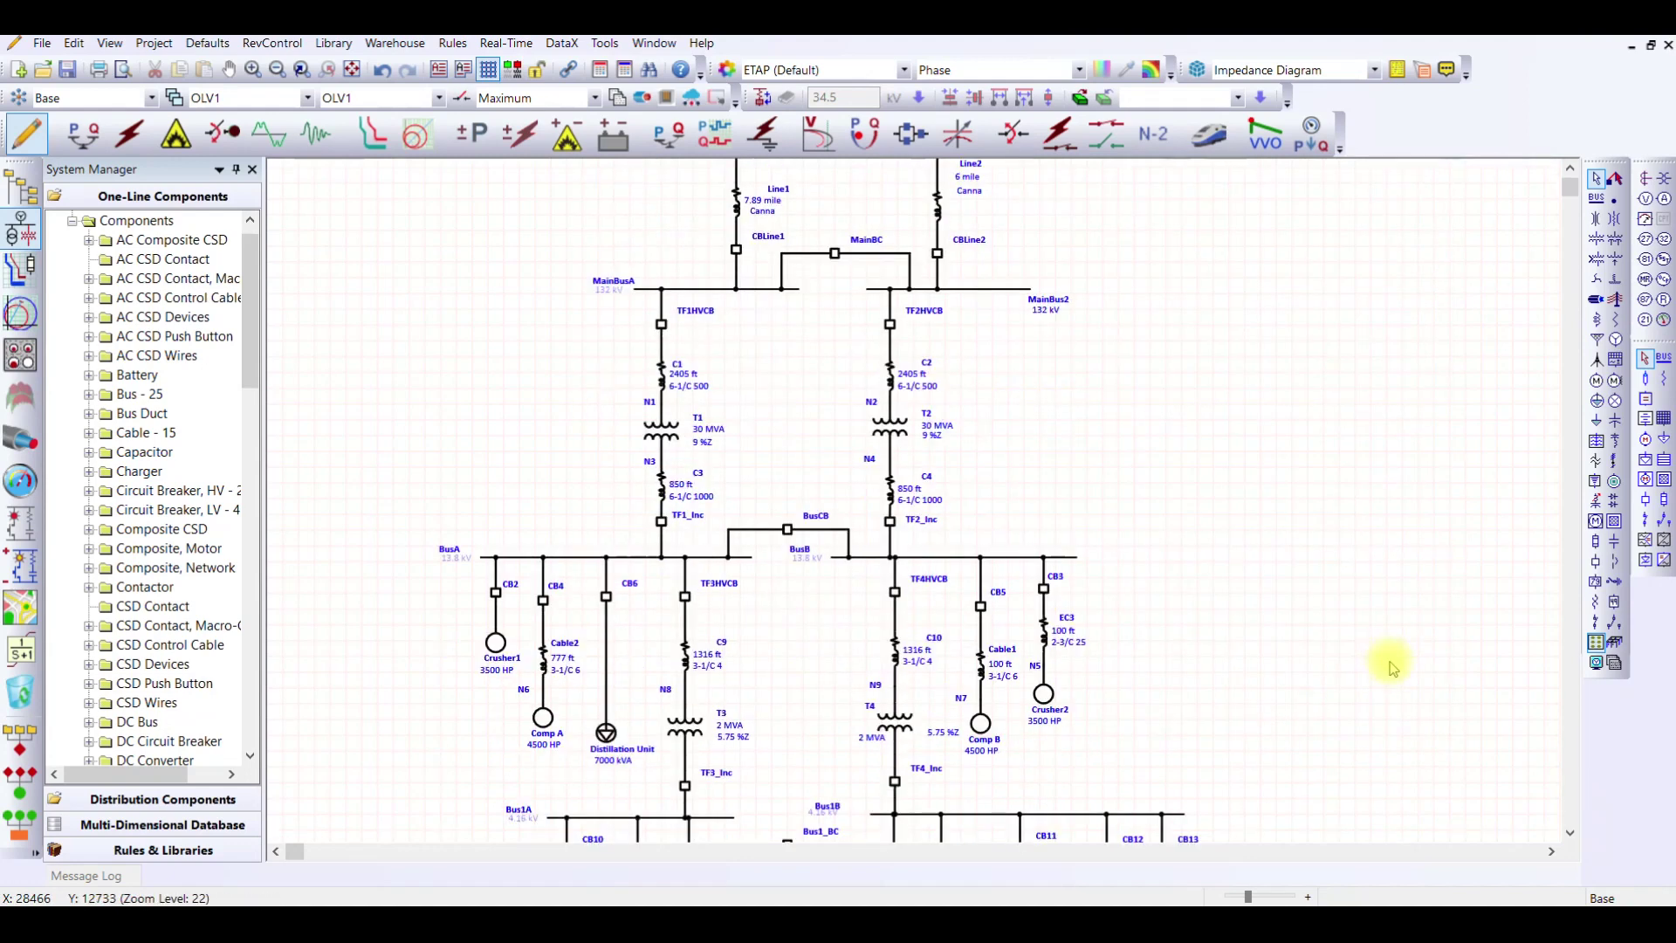
scroll(1390, 669, down, 3)
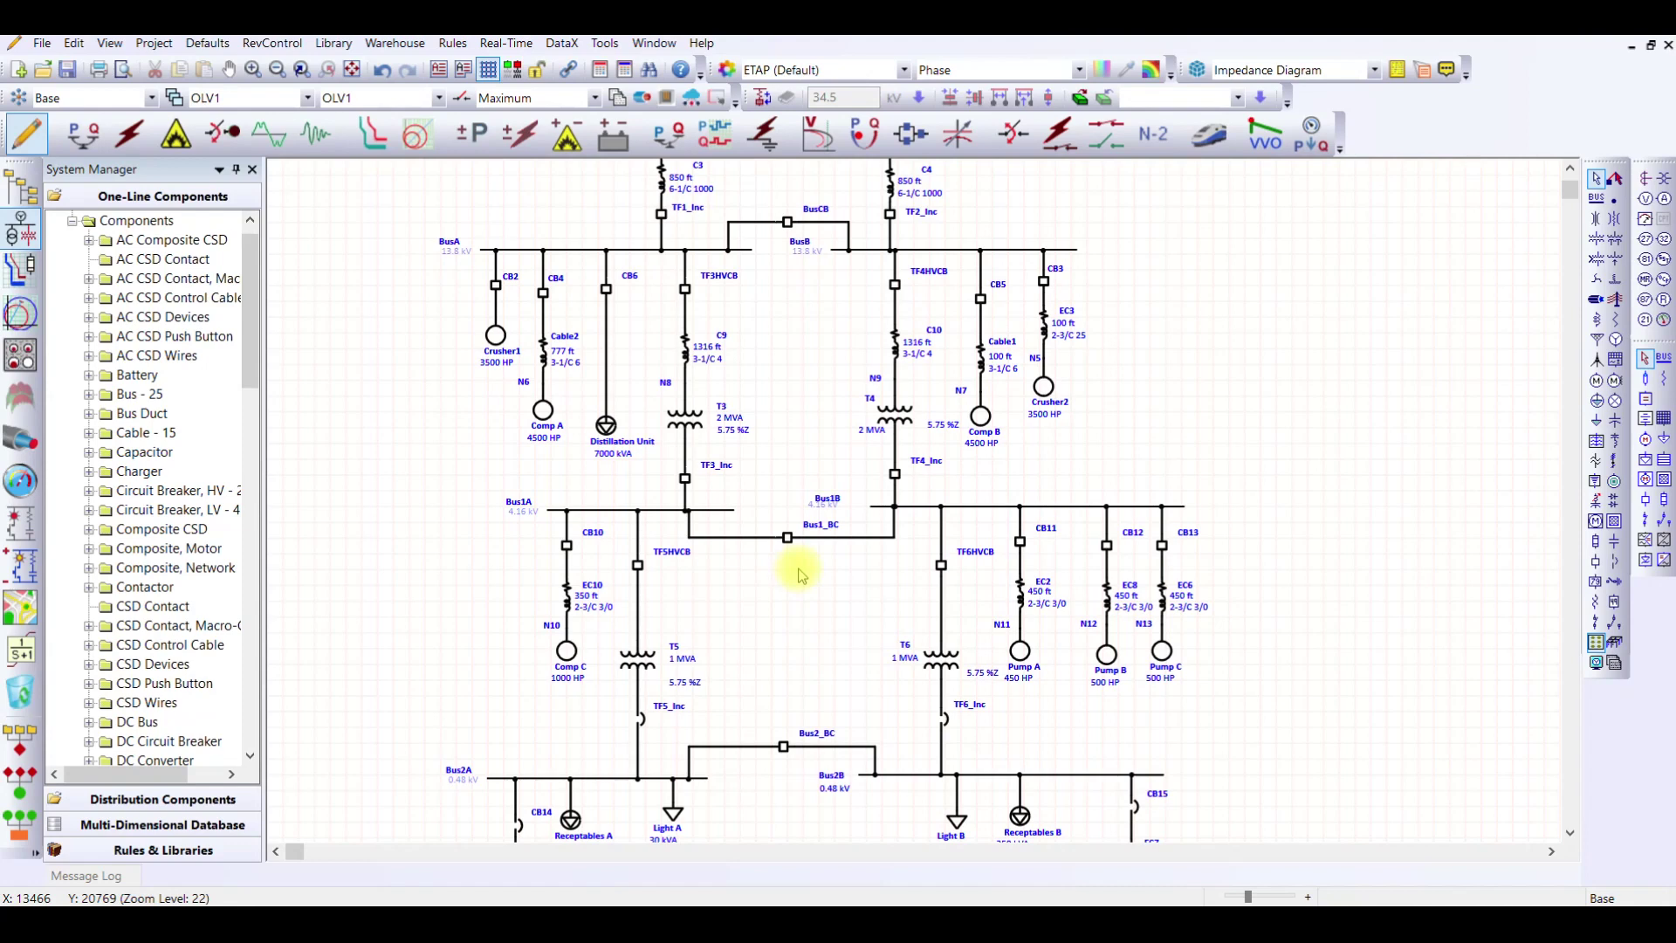
scroll(349, 165, up, 2)
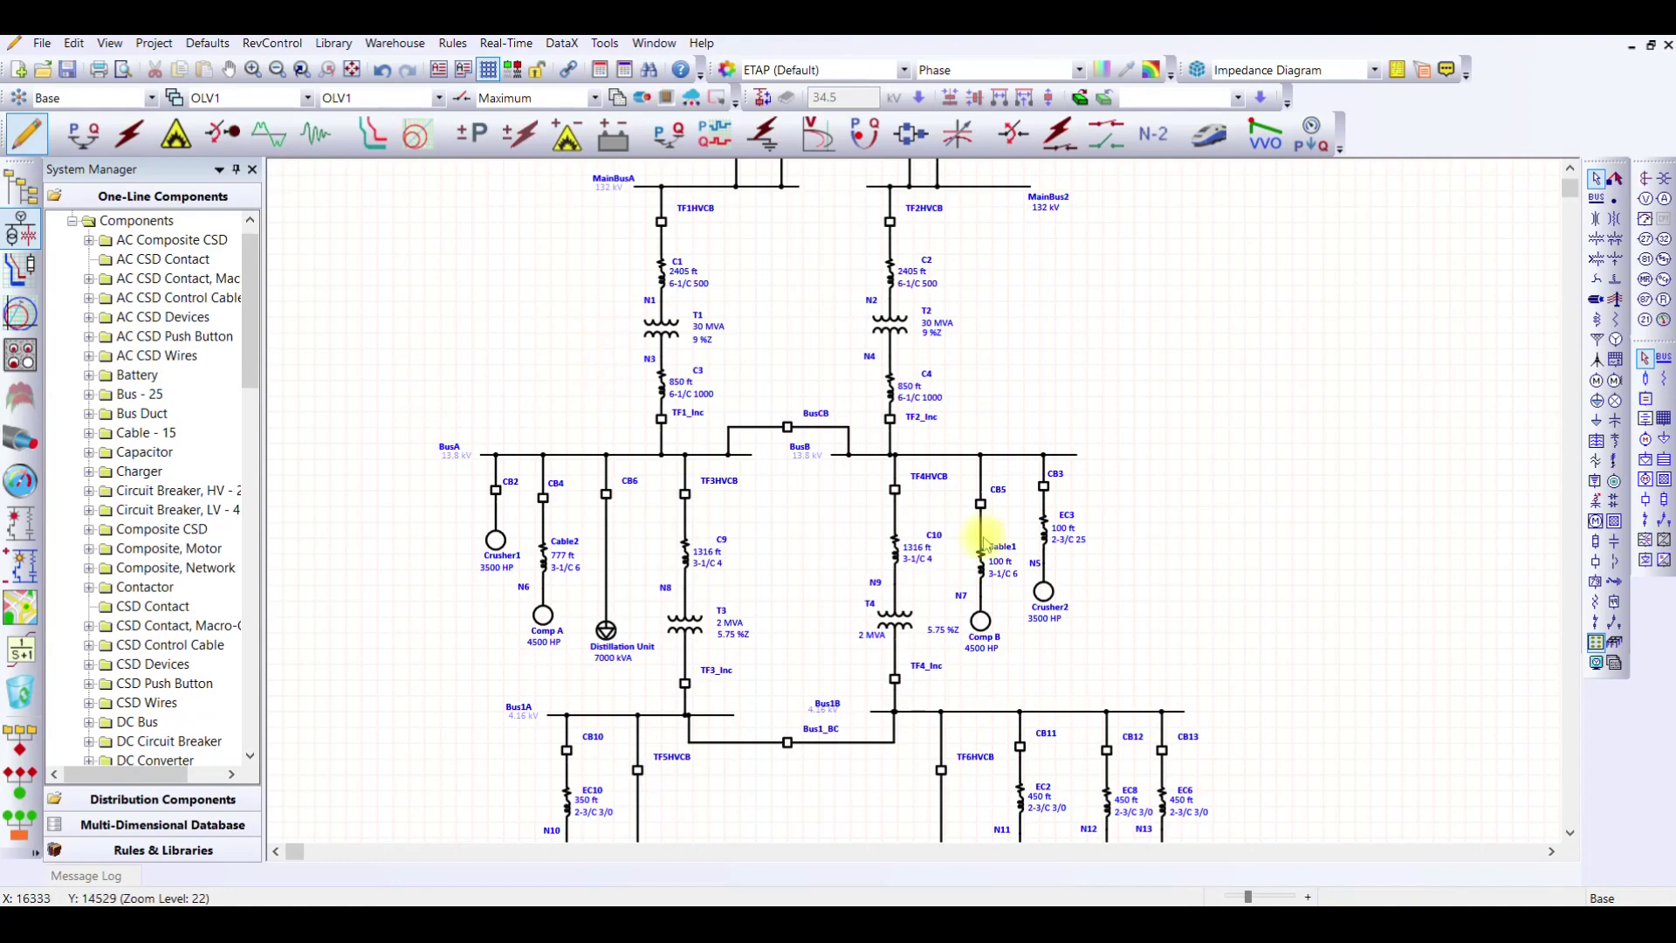
scroll(1002, 533, down, 4)
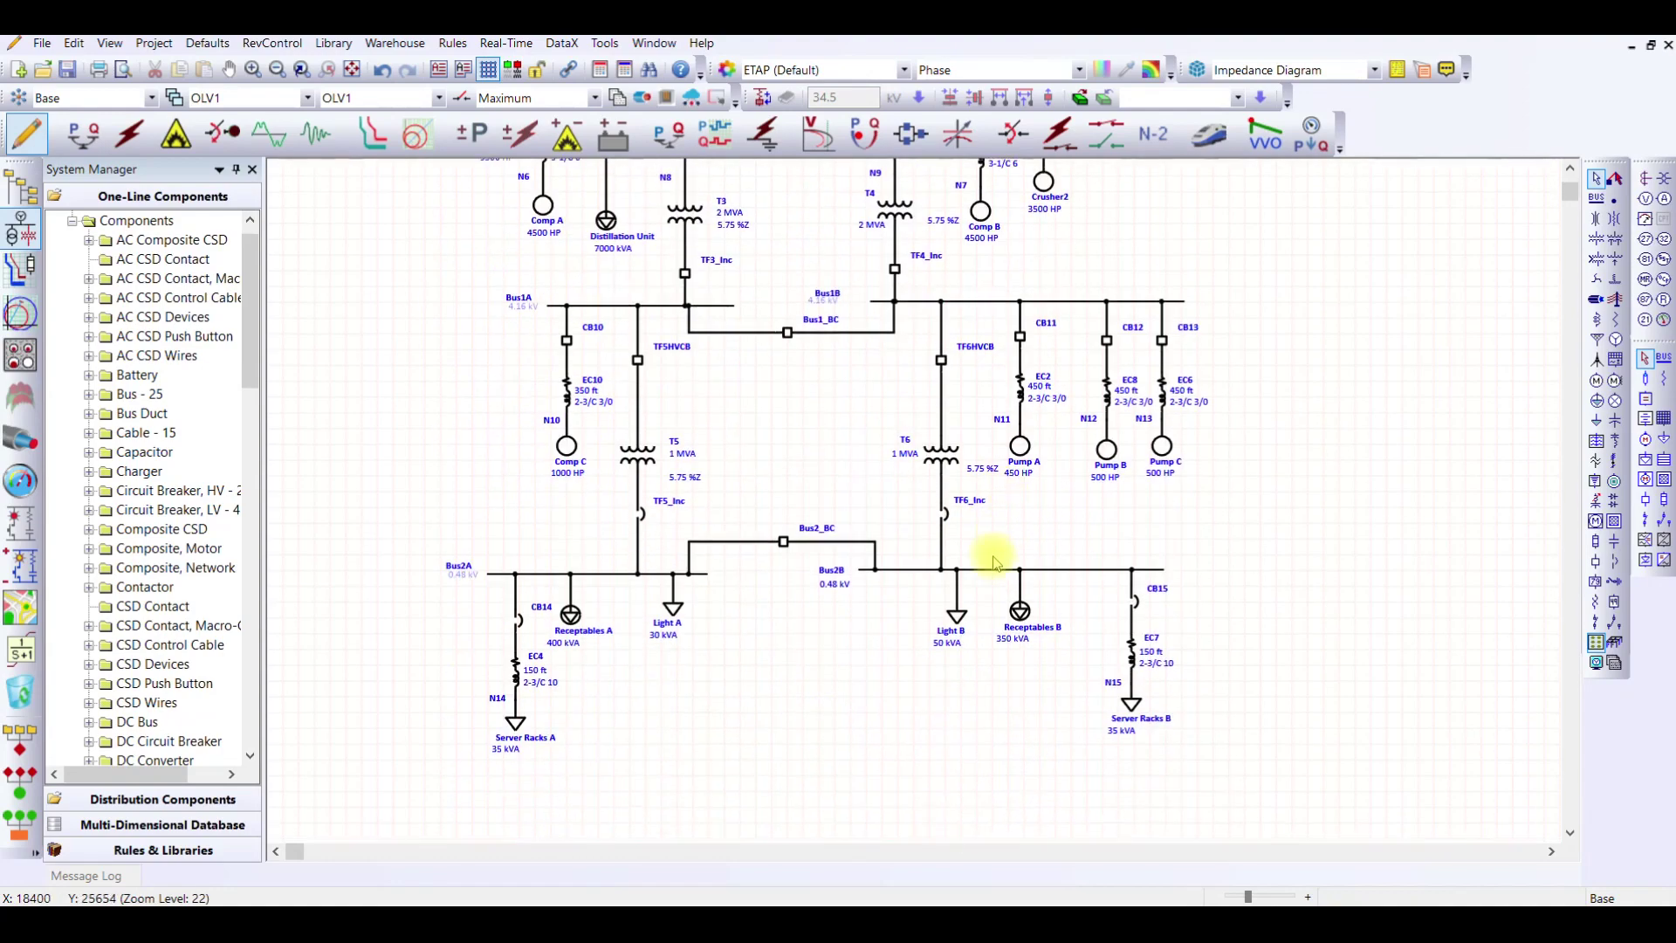
scroll(995, 563, up, 2)
scroll(996, 563, up, 3)
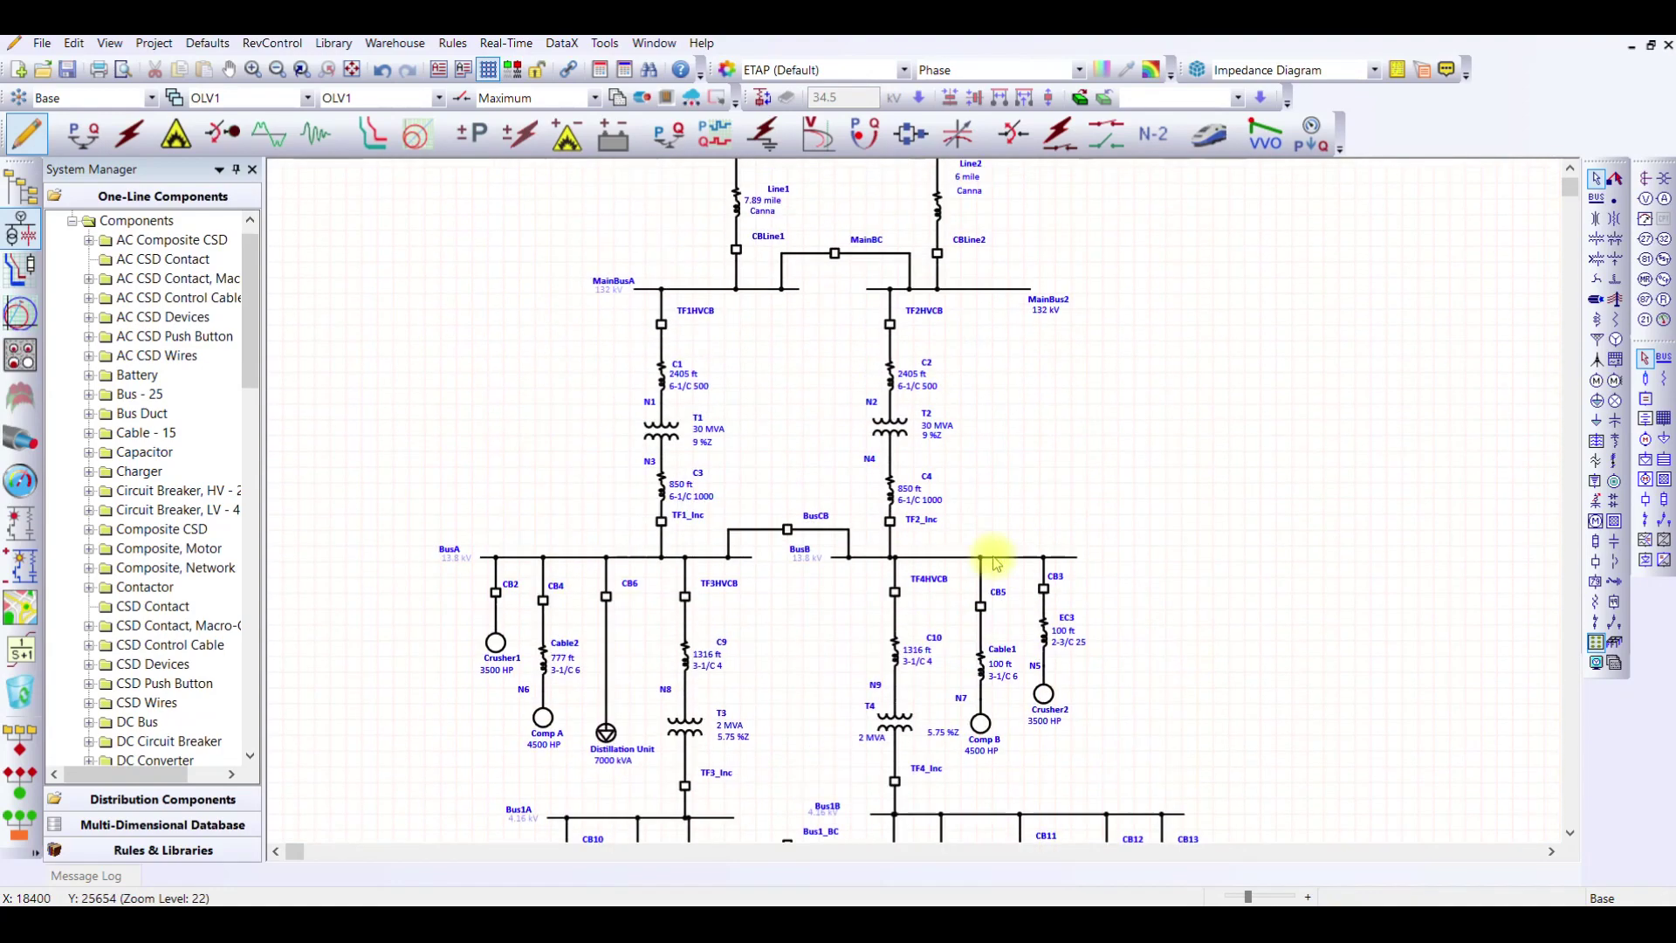
scroll(996, 562, down, 5)
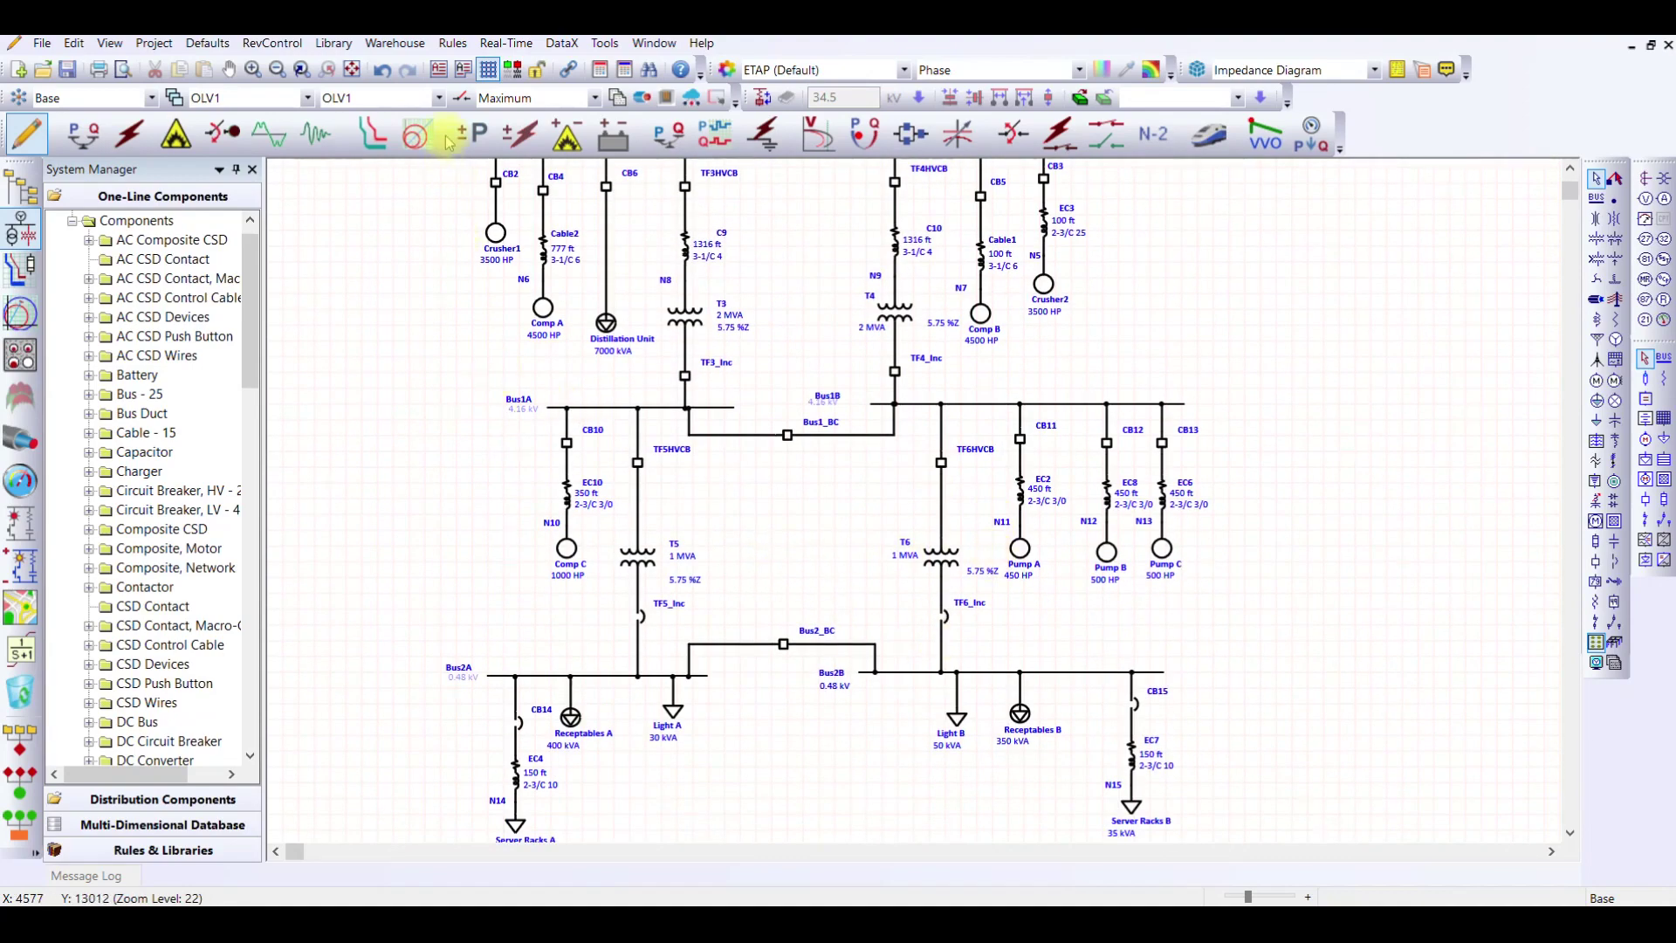
In Configuration Manager, filter devices by All AC Elements, then Circuit Breakers HV and LV.
click(459, 97)
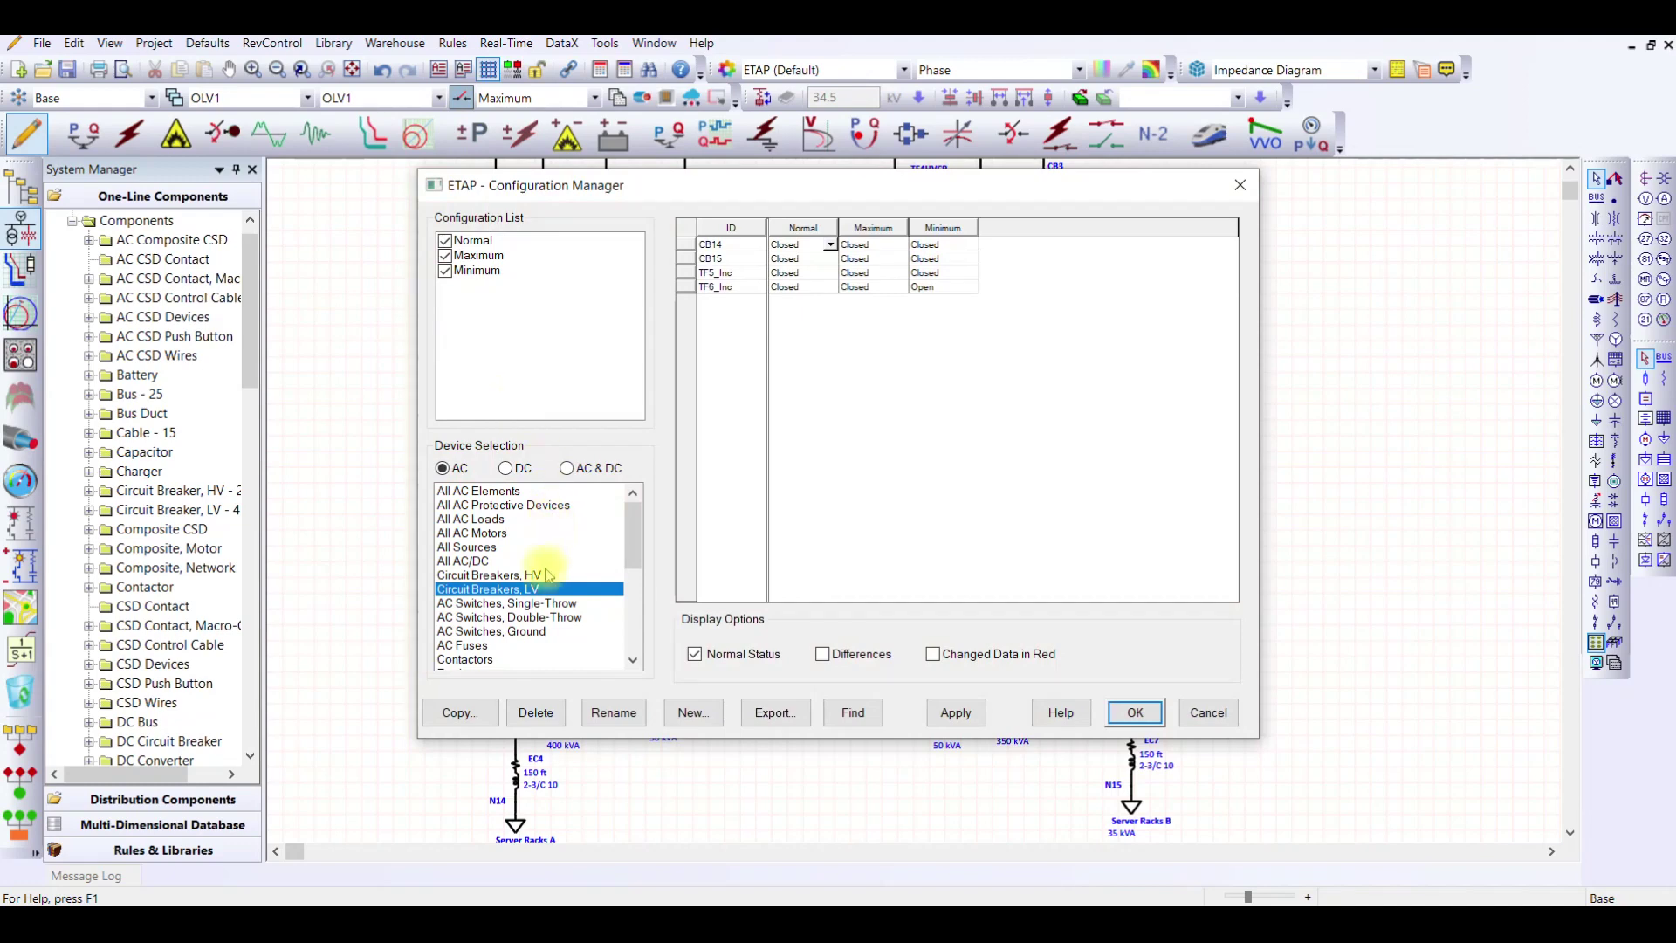
click(492, 494)
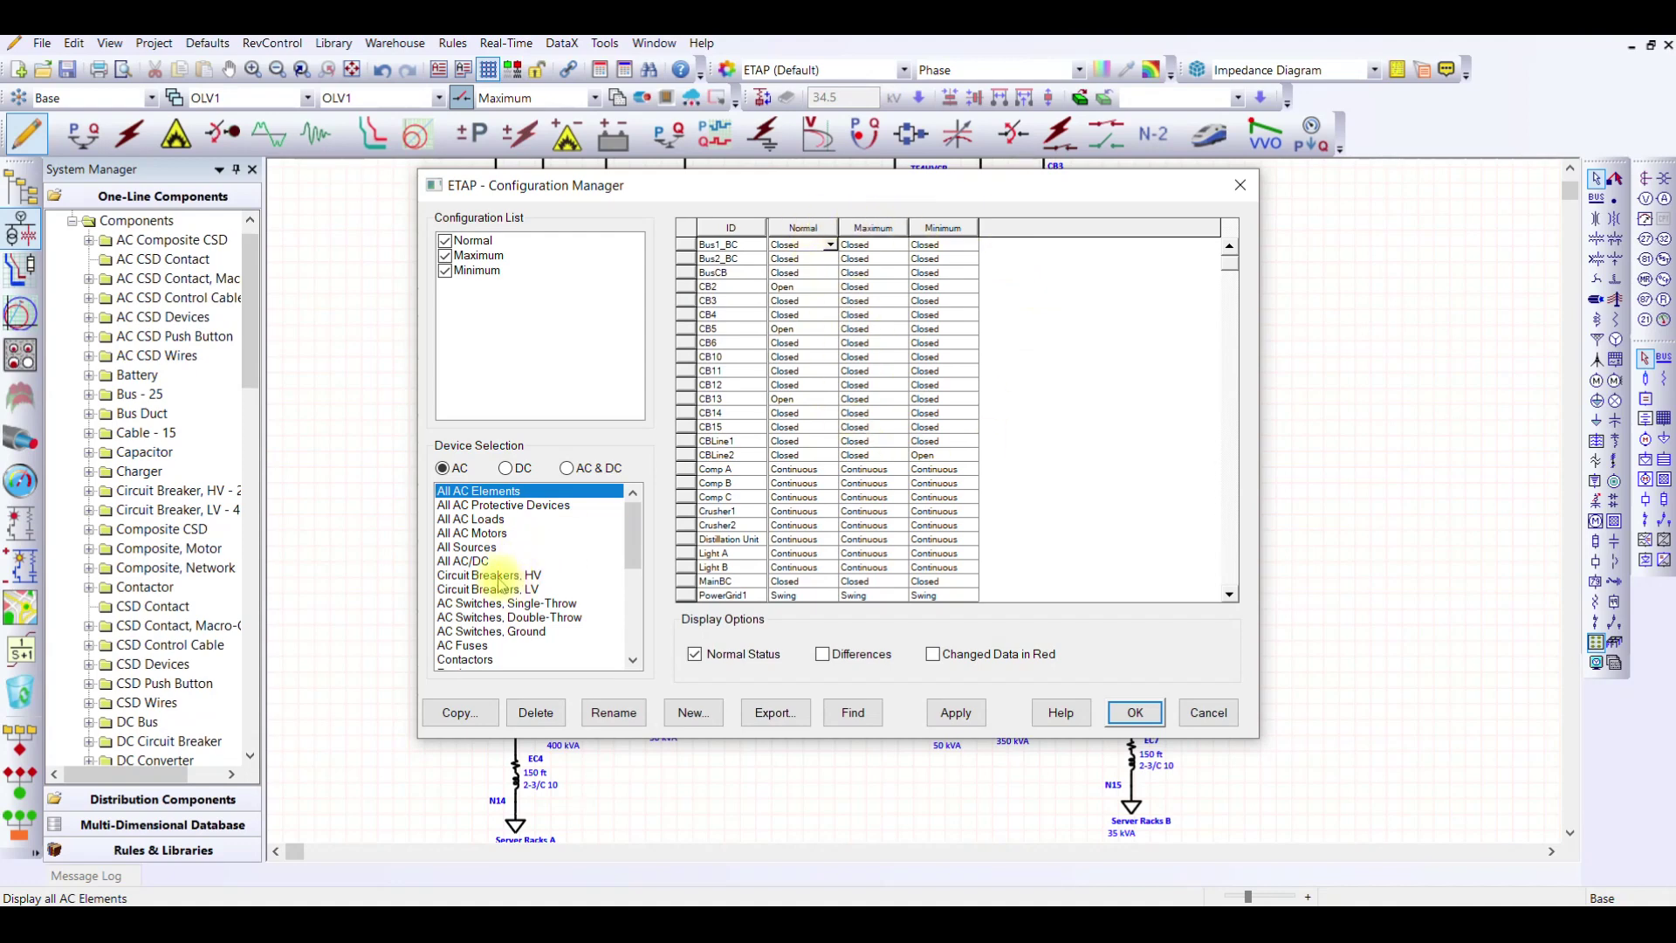
click(498, 576)
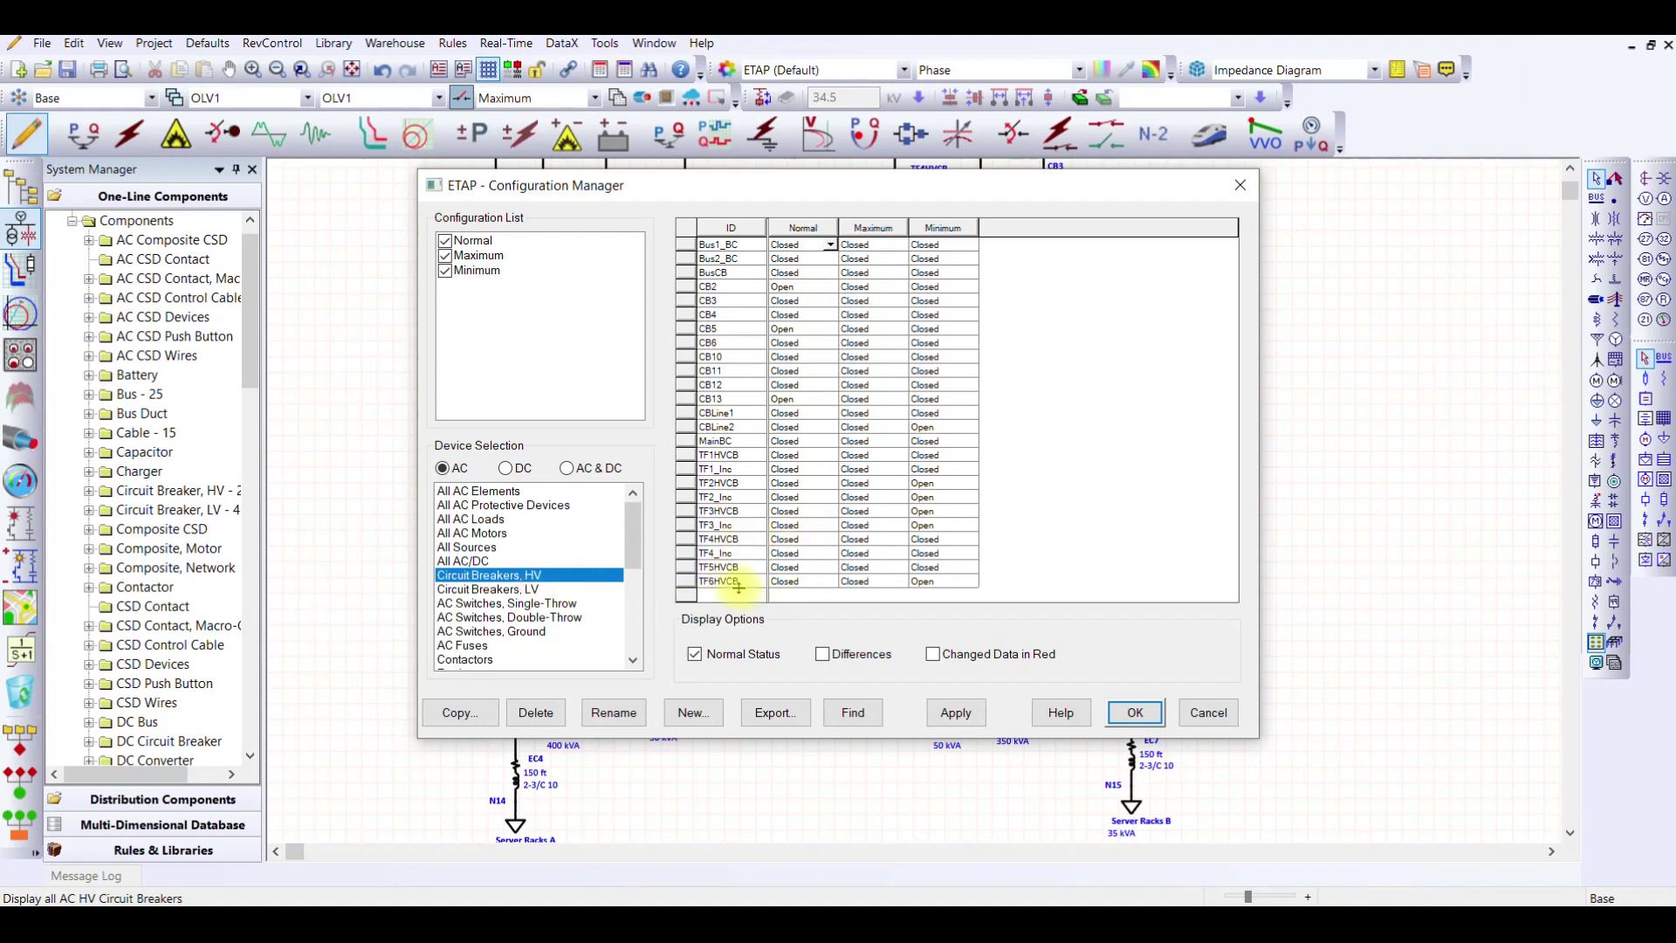
click(556, 591)
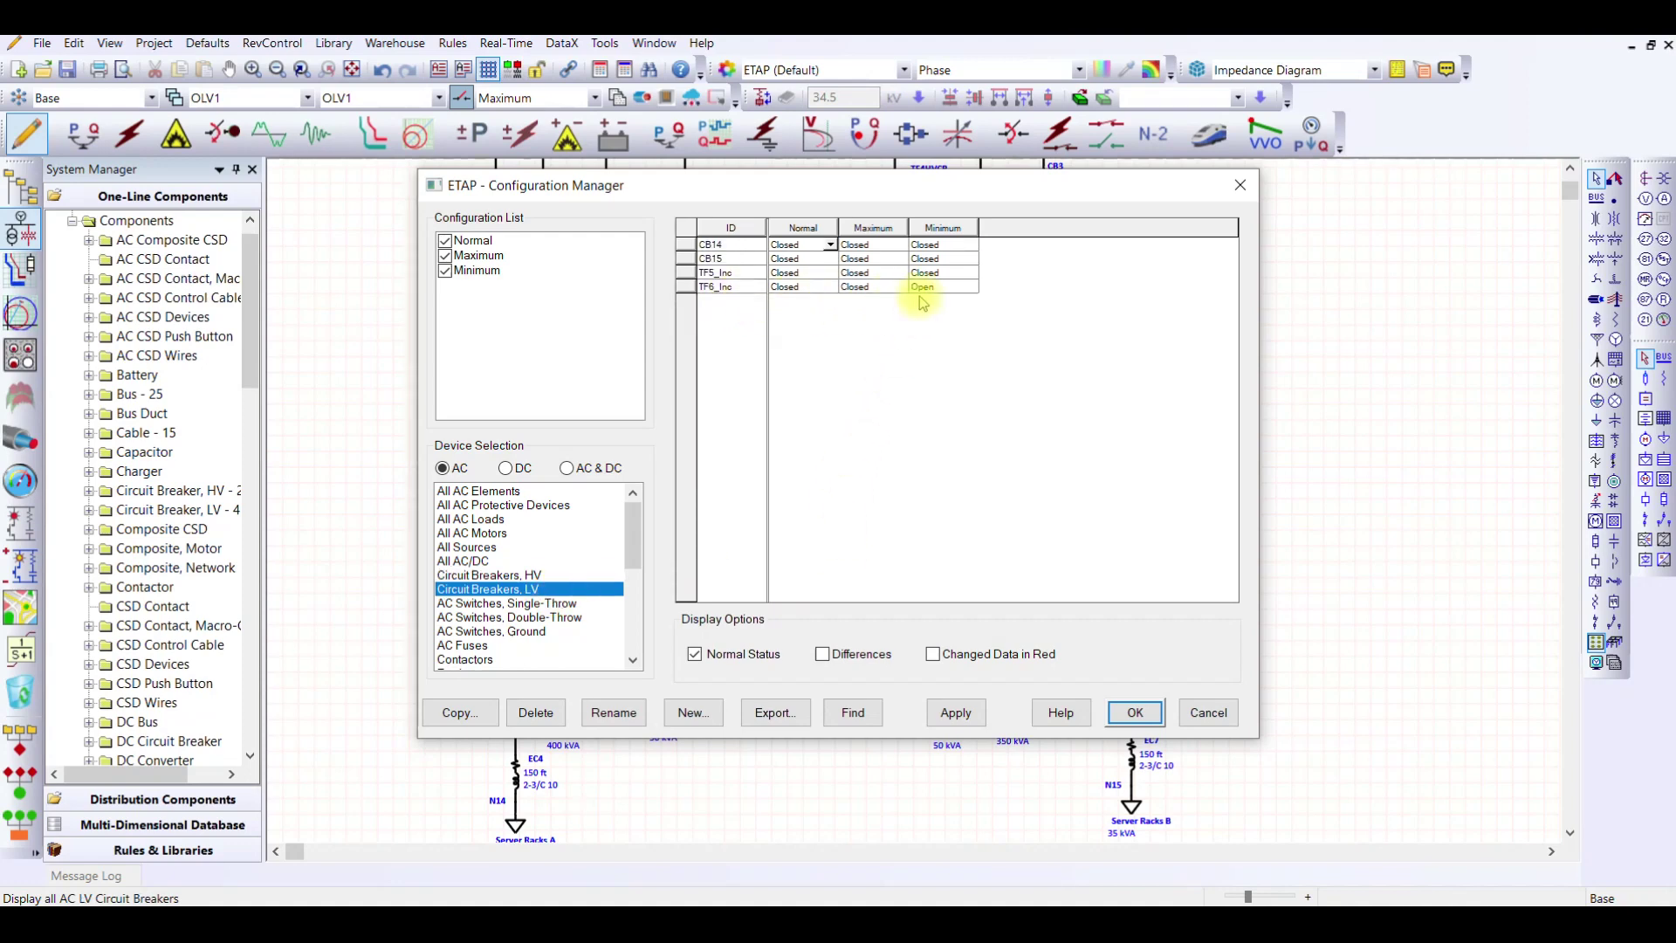
Close Configuration Manager and set the diagram's Configuration Status to Minimum.
click(1134, 712)
scroll(797, 568, up, 2)
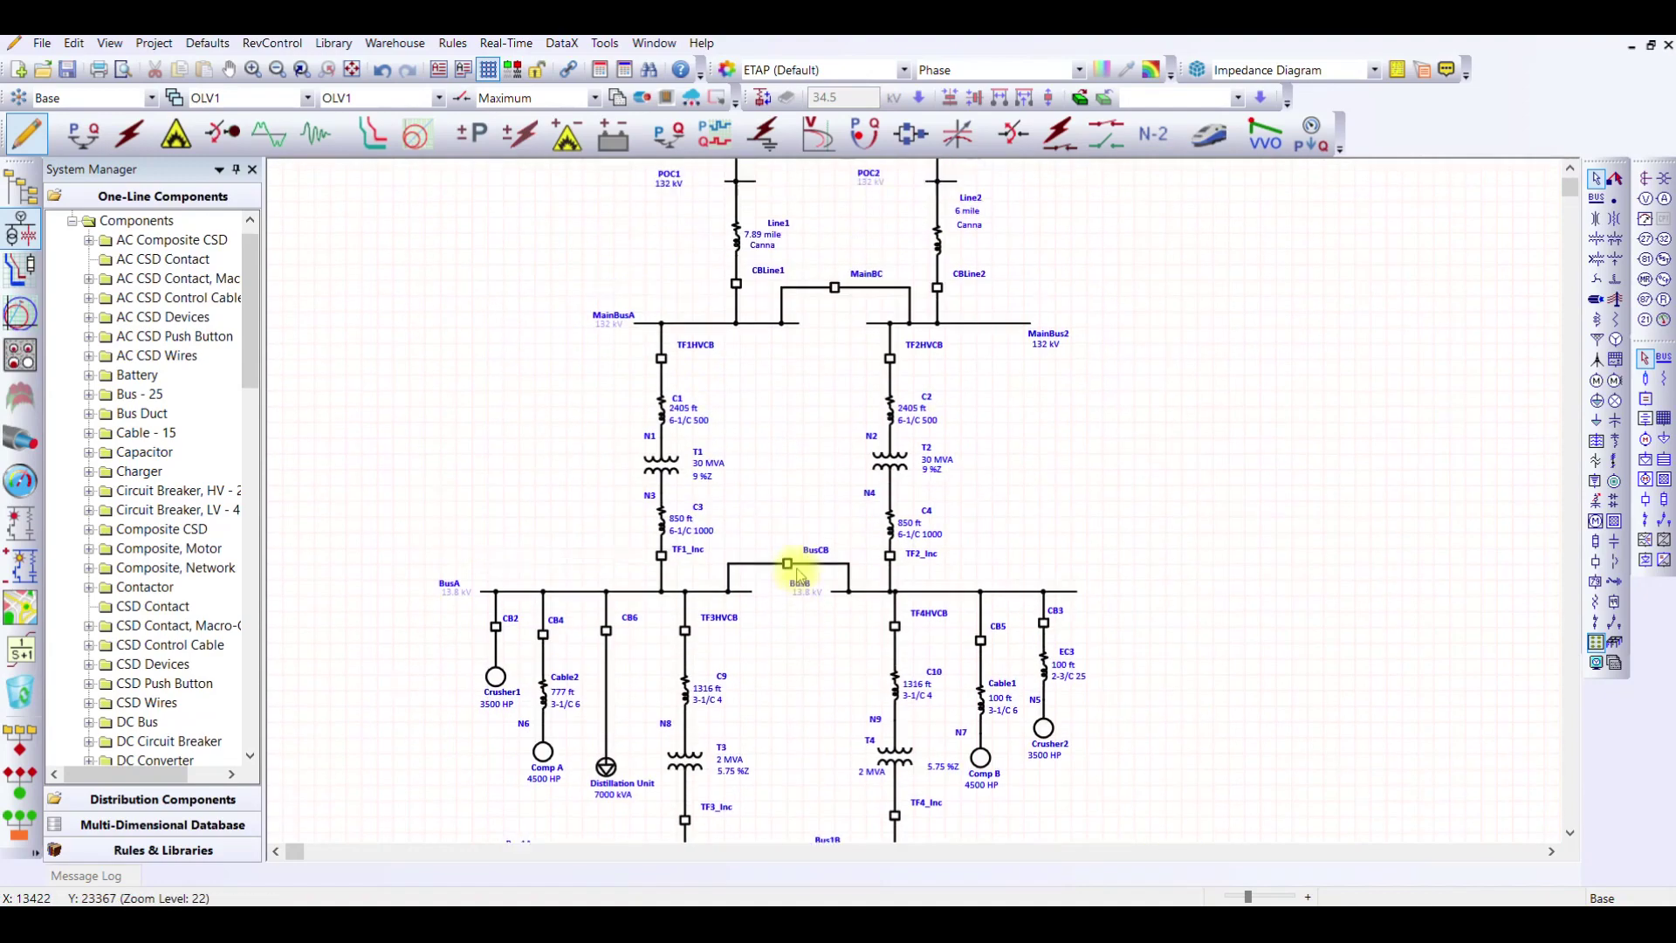
scroll(804, 524, up, 8)
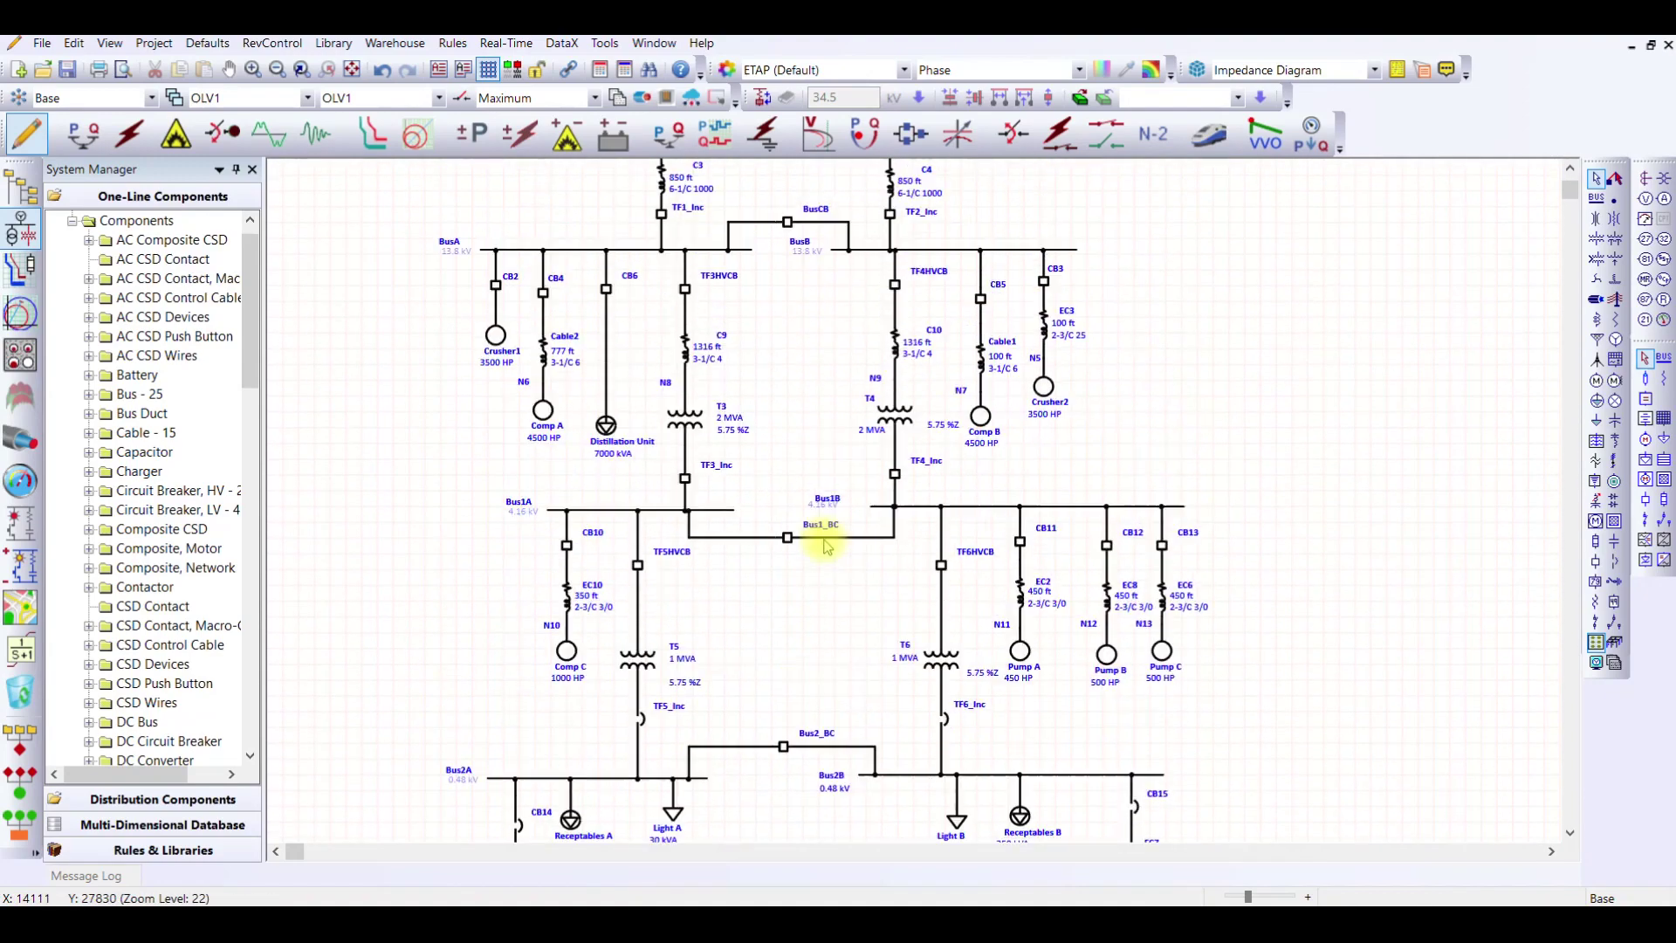
click(594, 98)
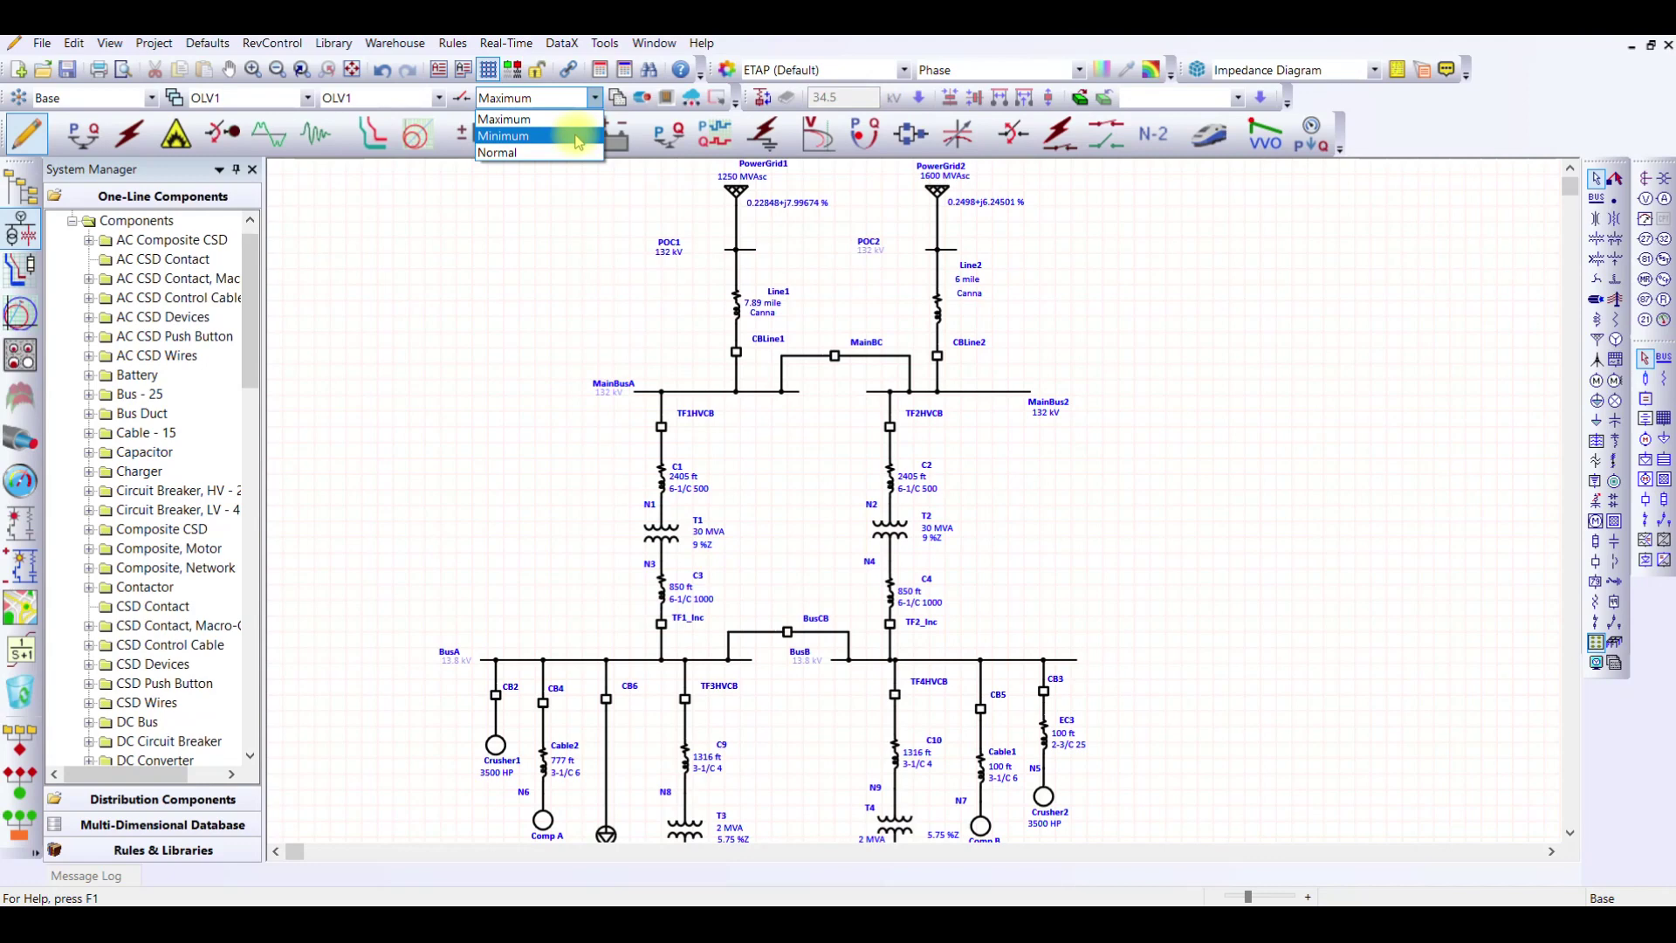
click(578, 137)
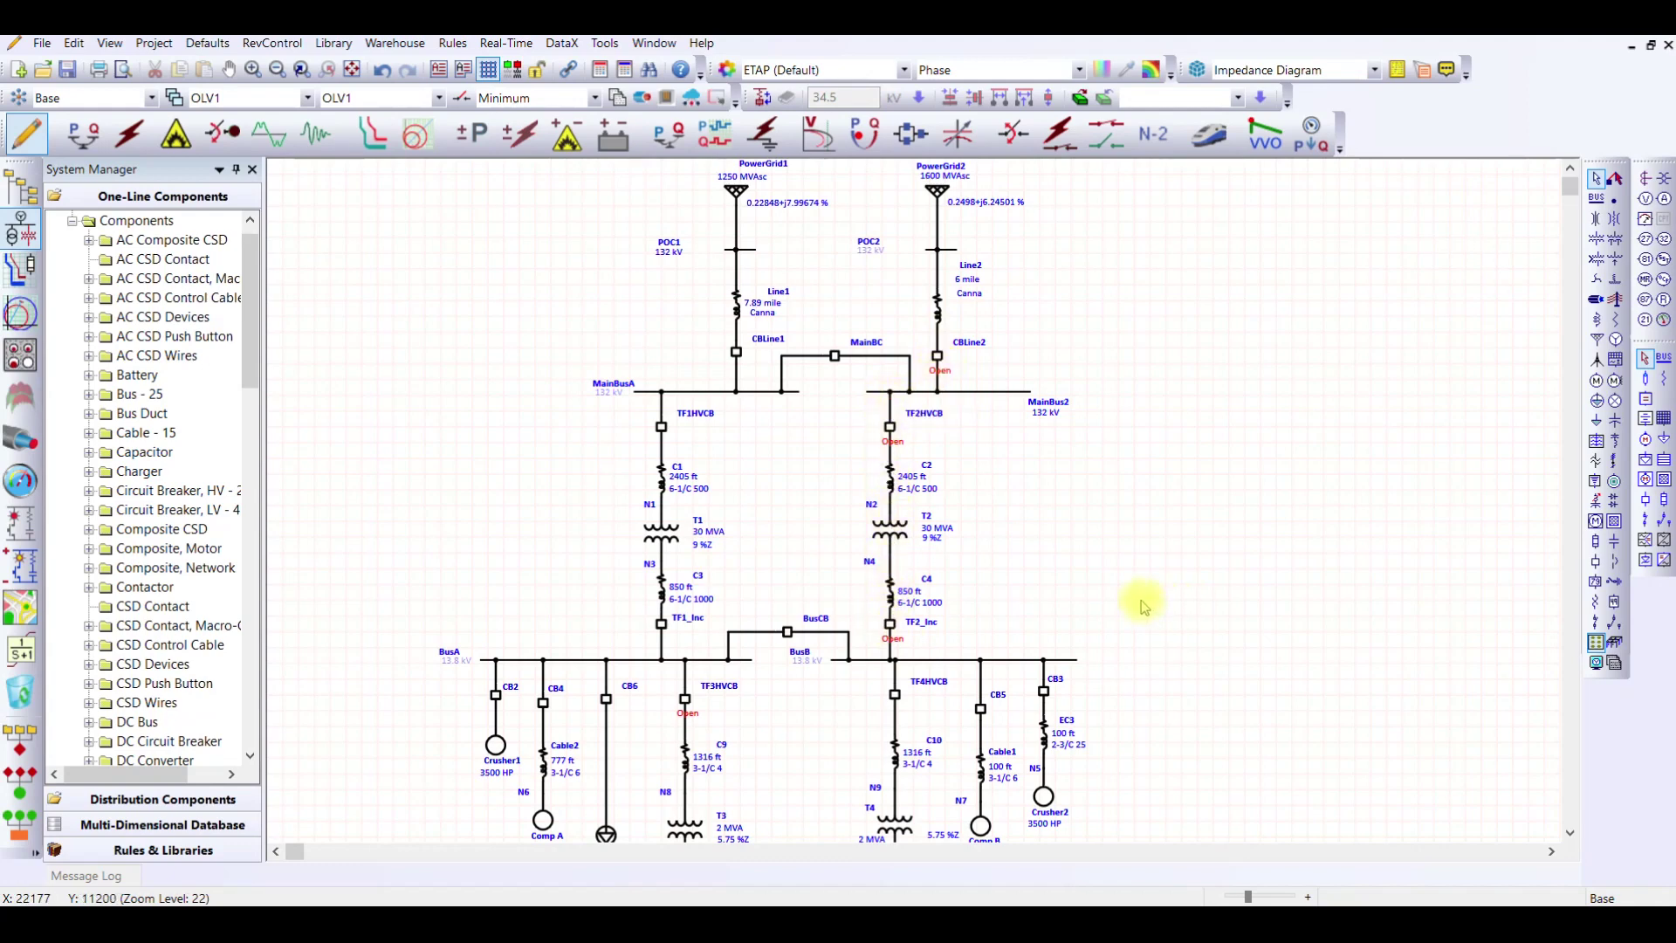
scroll(1140, 602, down, 3)
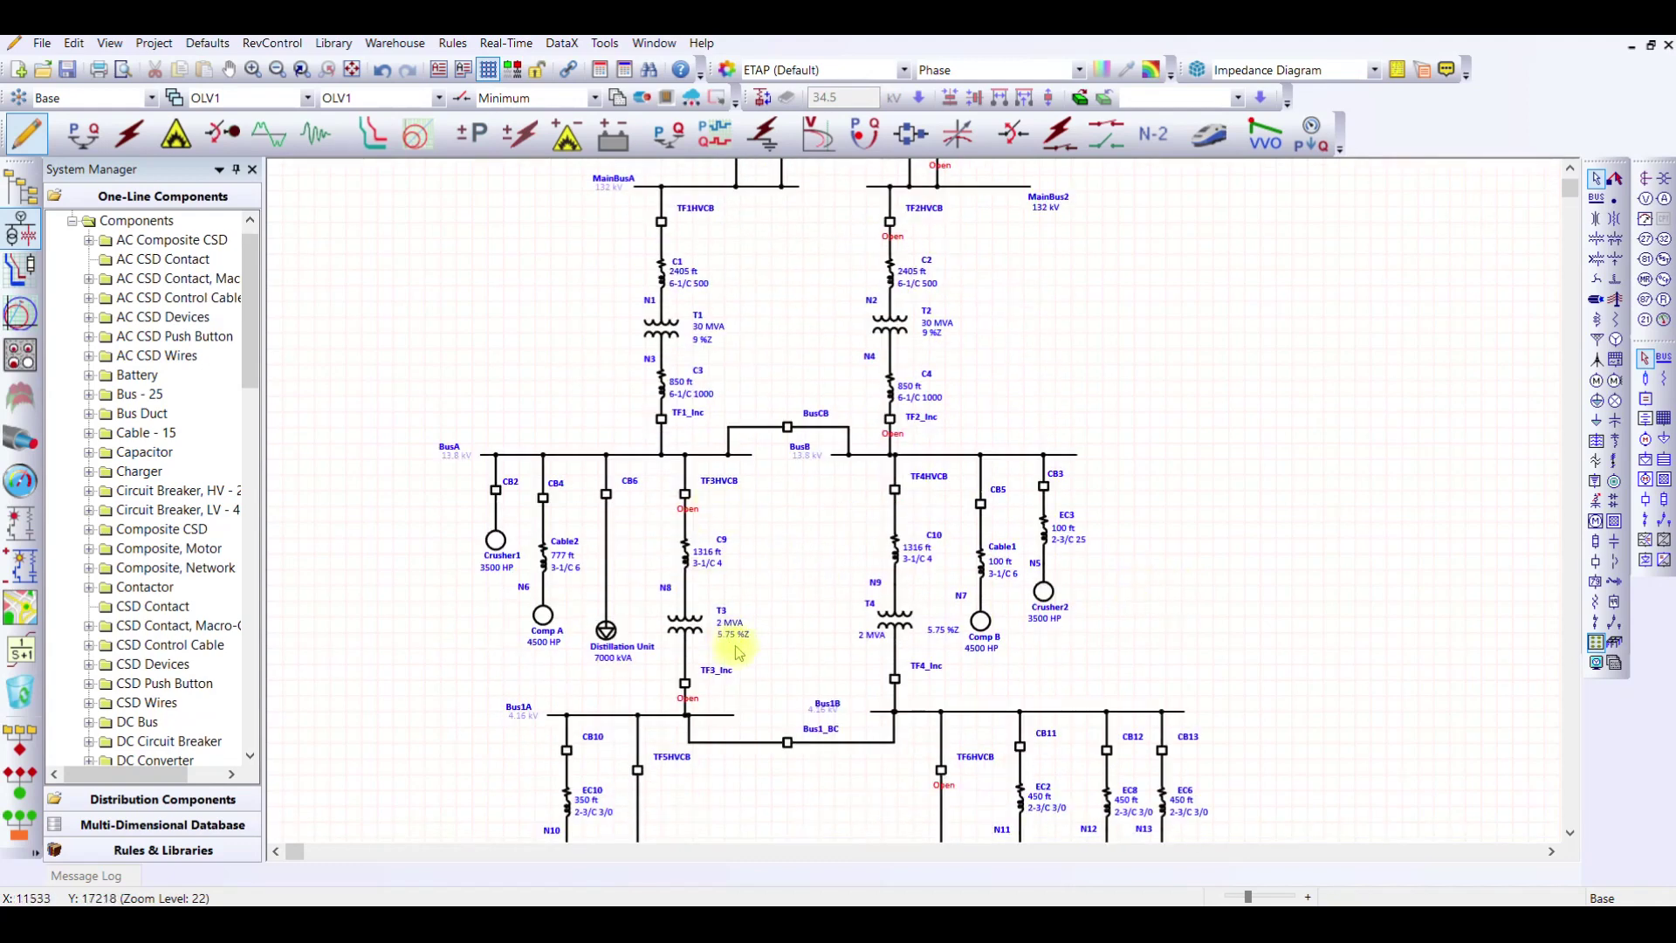
scroll(843, 602, down, 5)
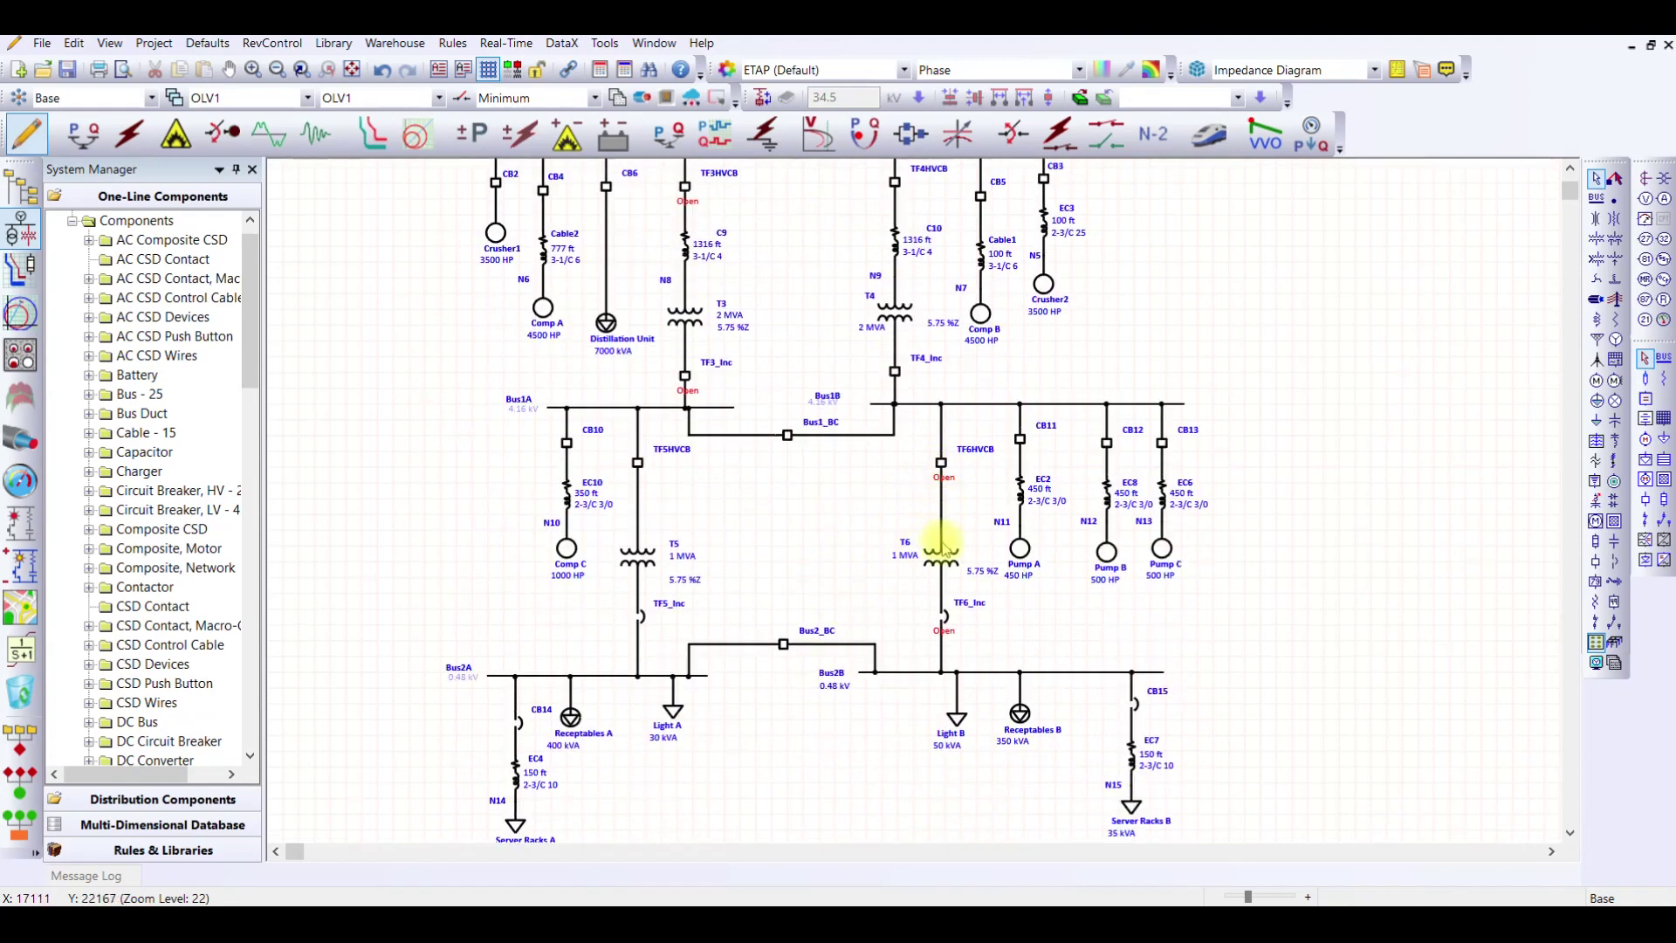
scroll(932, 611, up, 8)
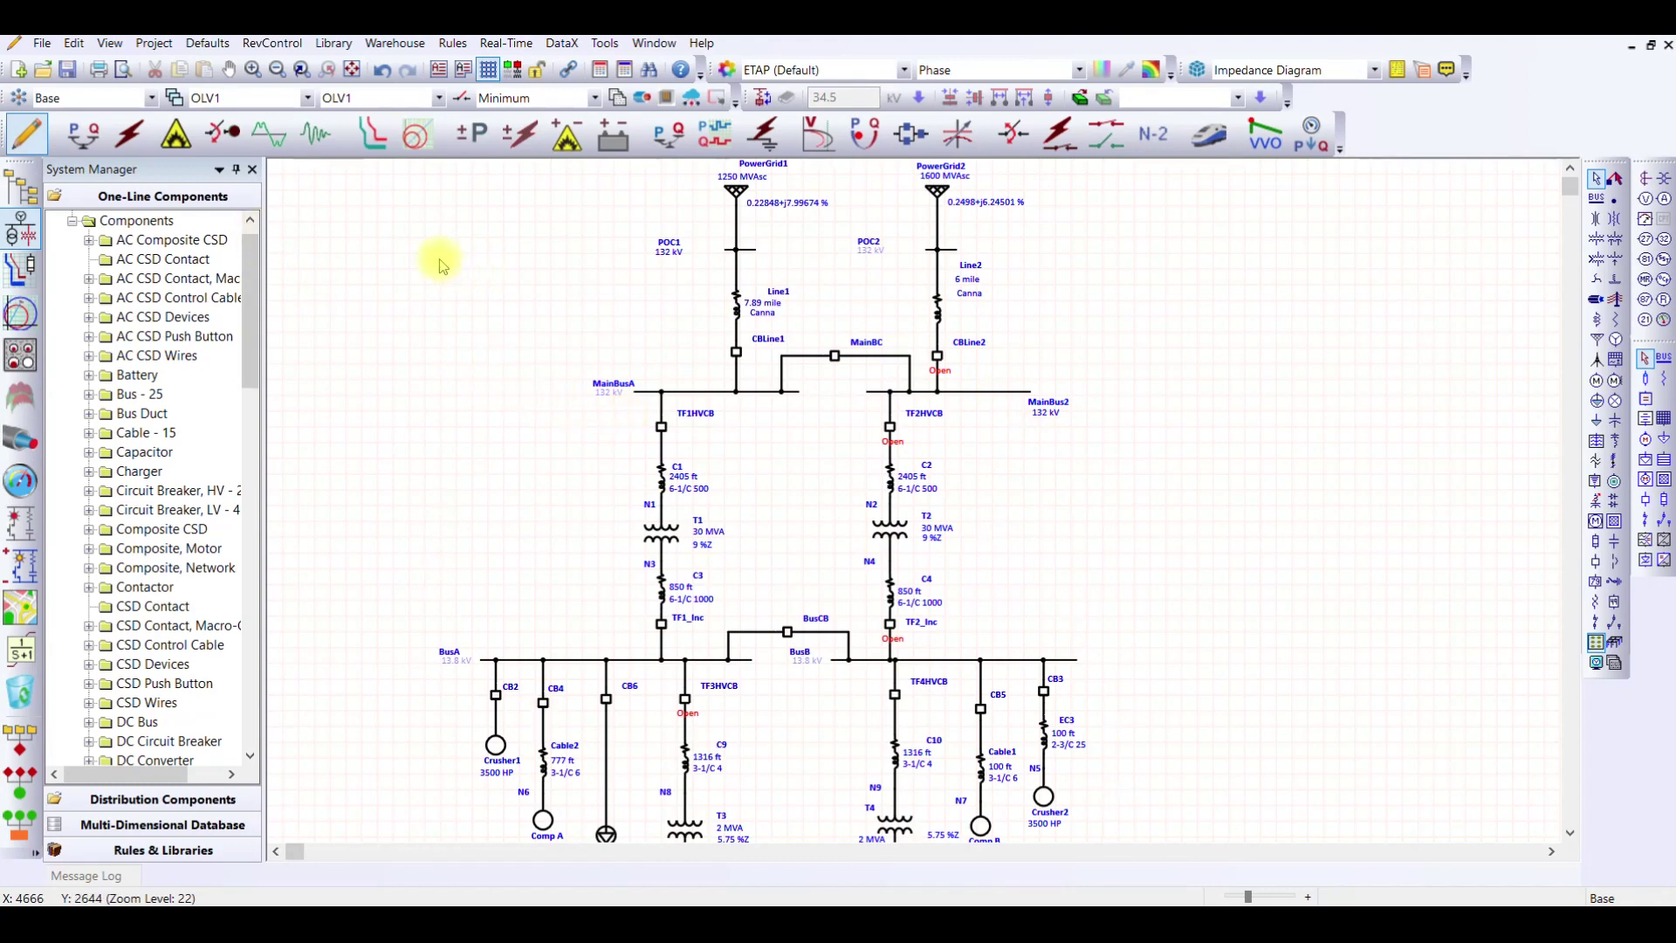
In Short-Circuit mode, set the study case to Min. (Exclude Duty Calc), keeping Design prefault generation.
click(126, 135)
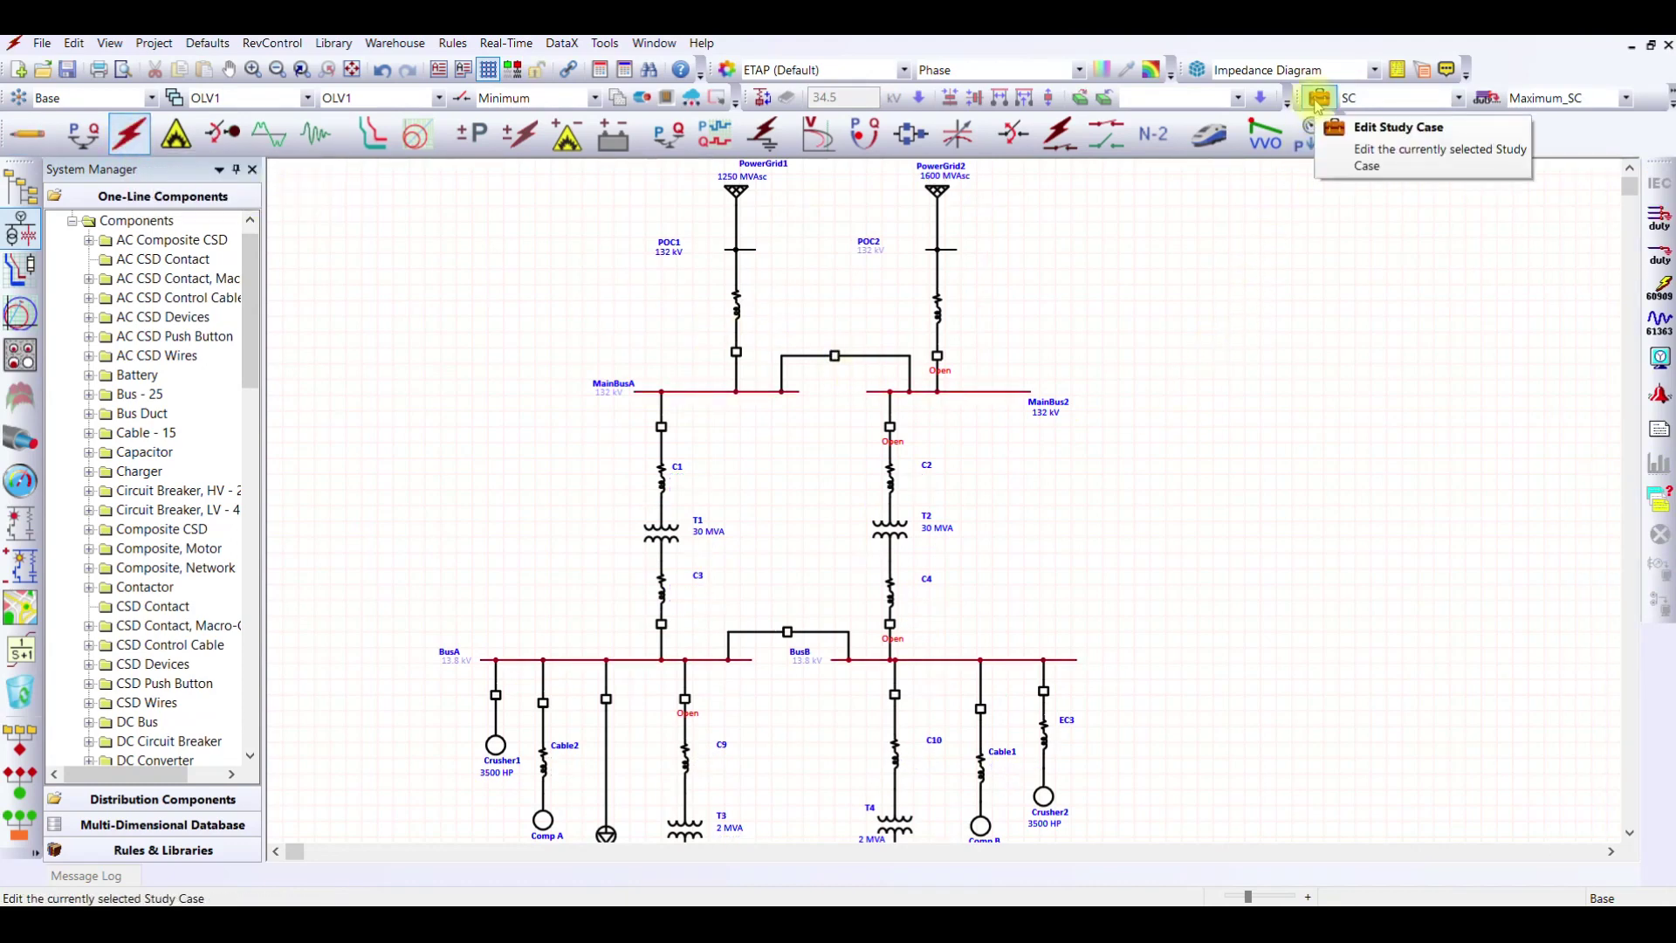
click(1317, 100)
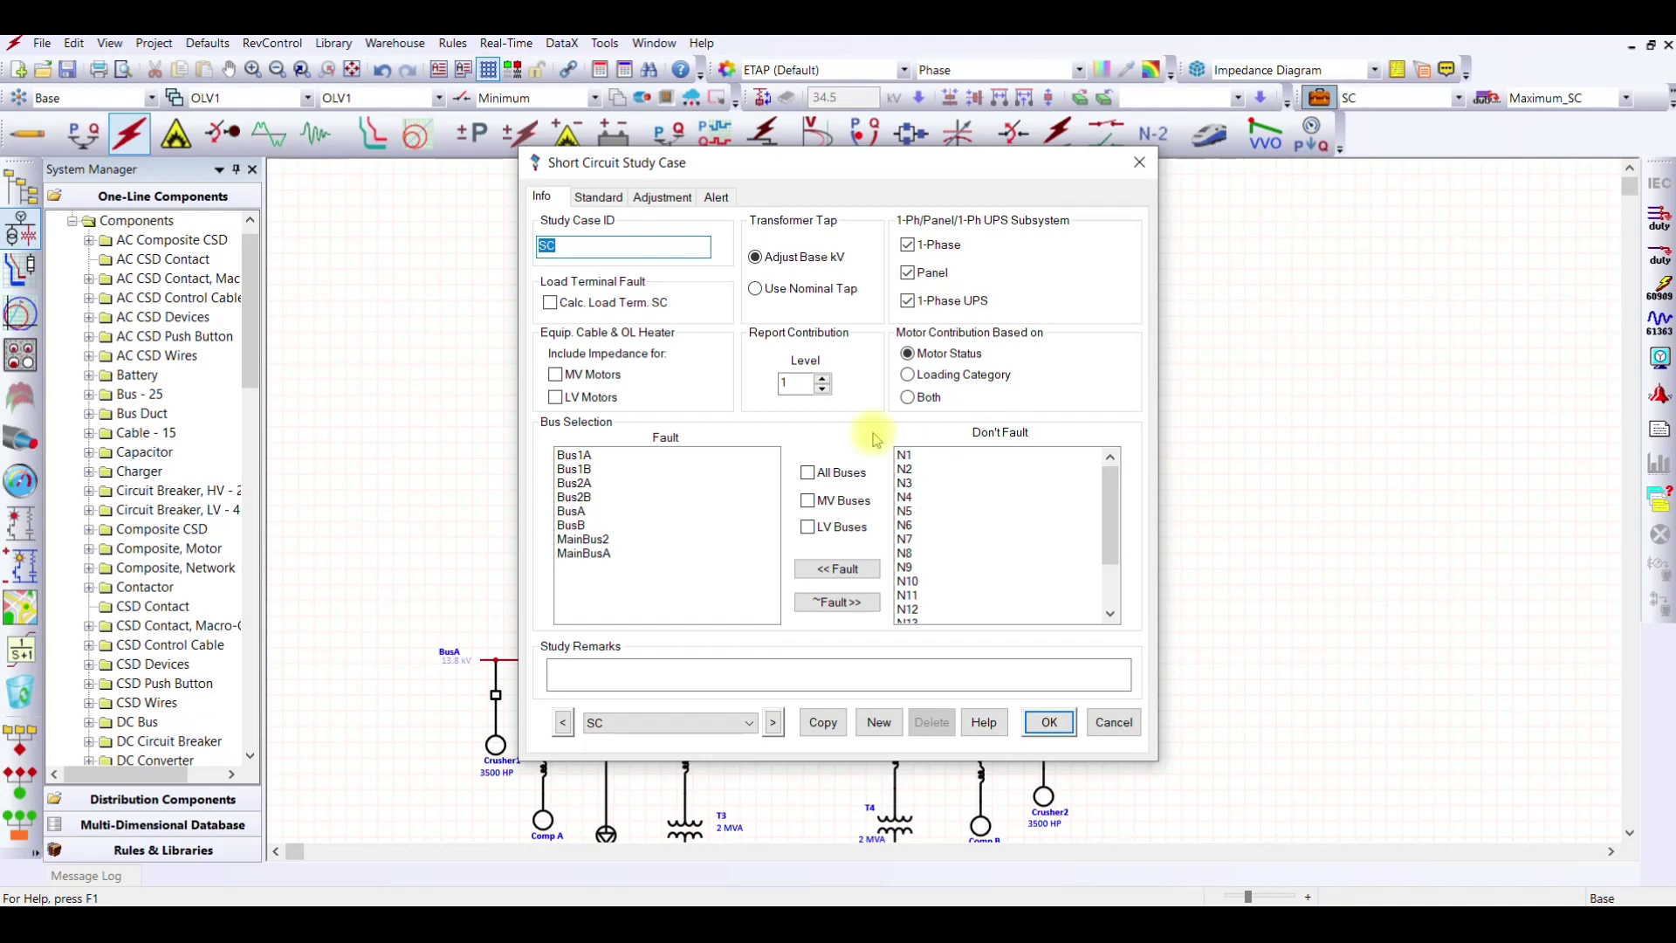
click(608, 199)
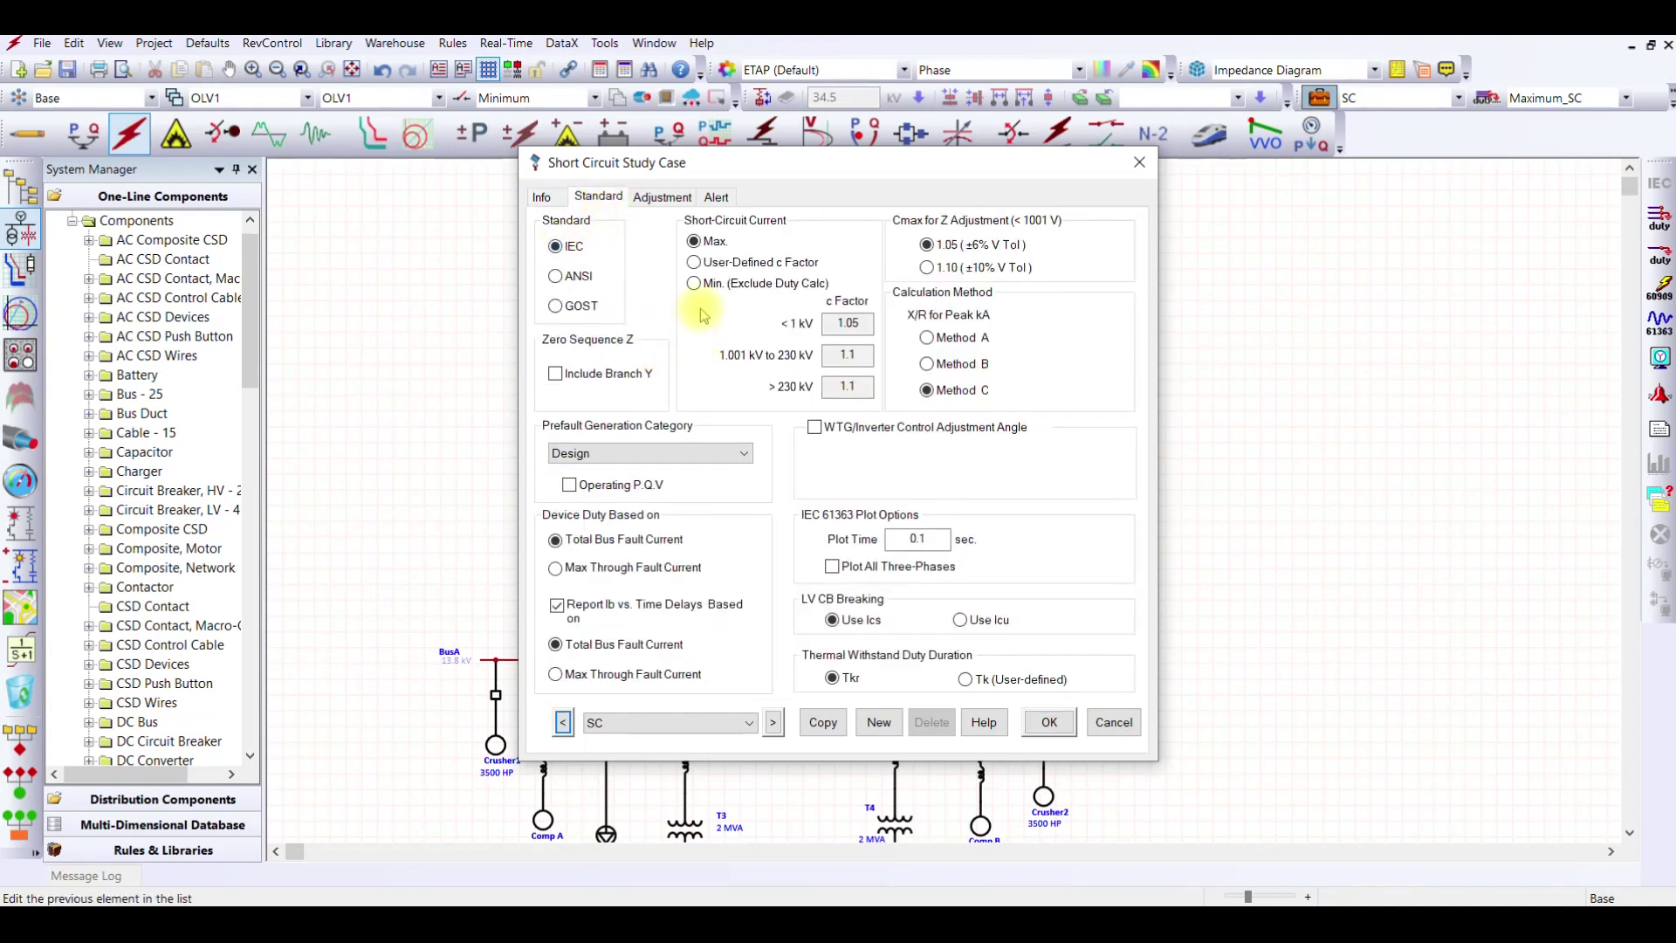
click(724, 294)
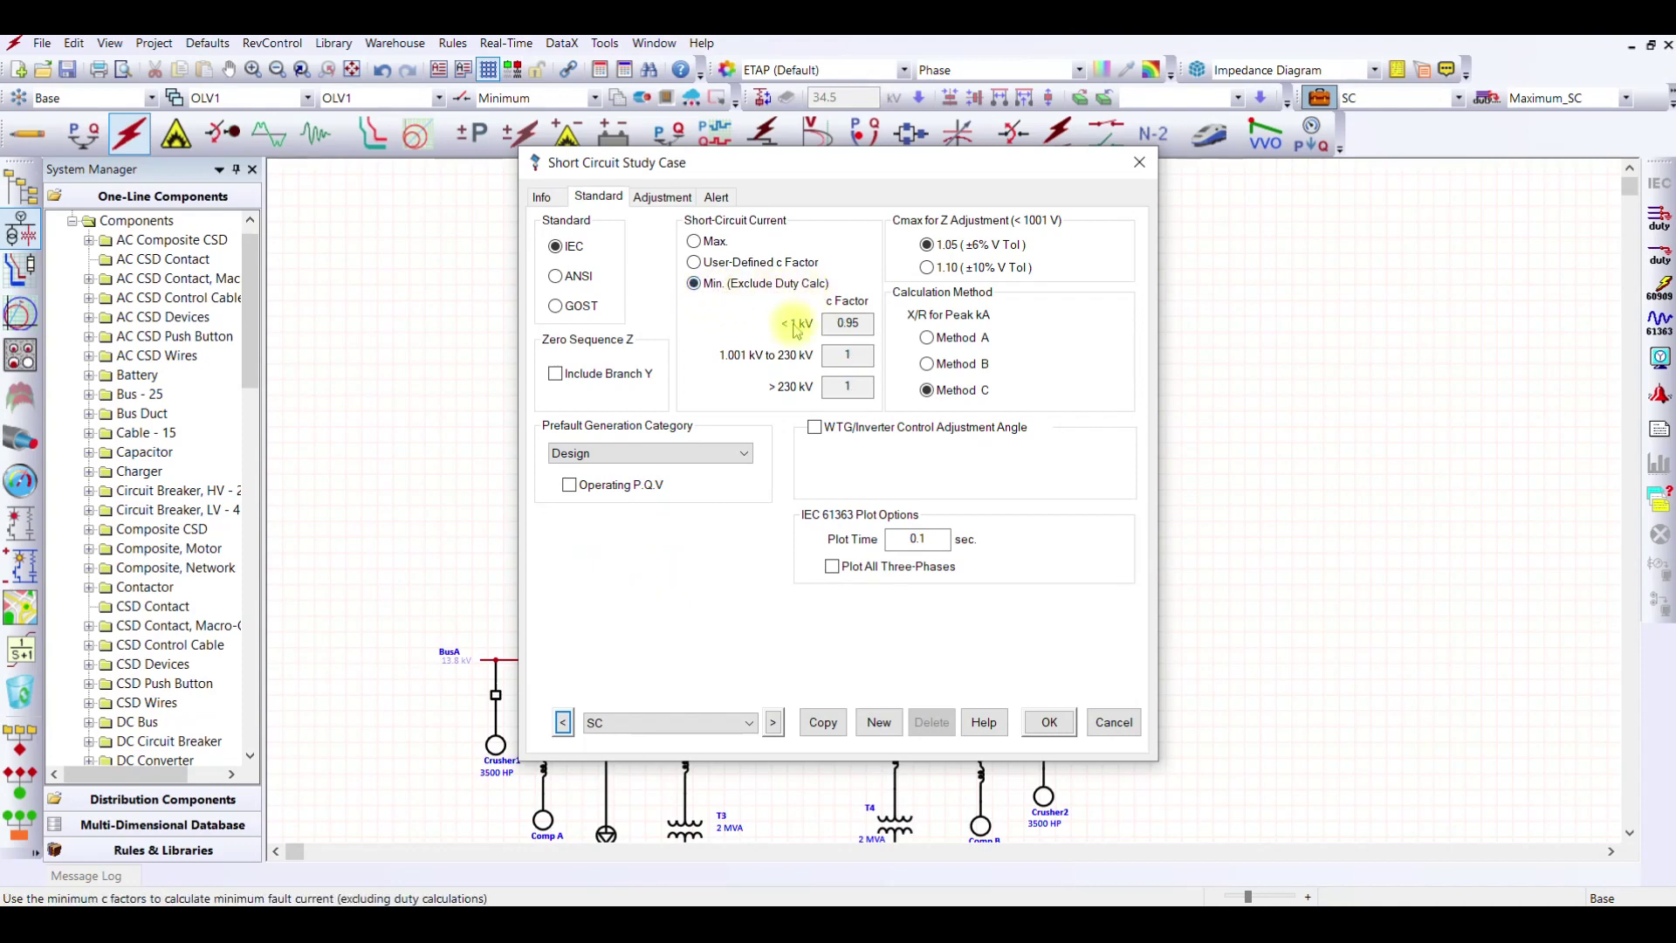
click(746, 453)
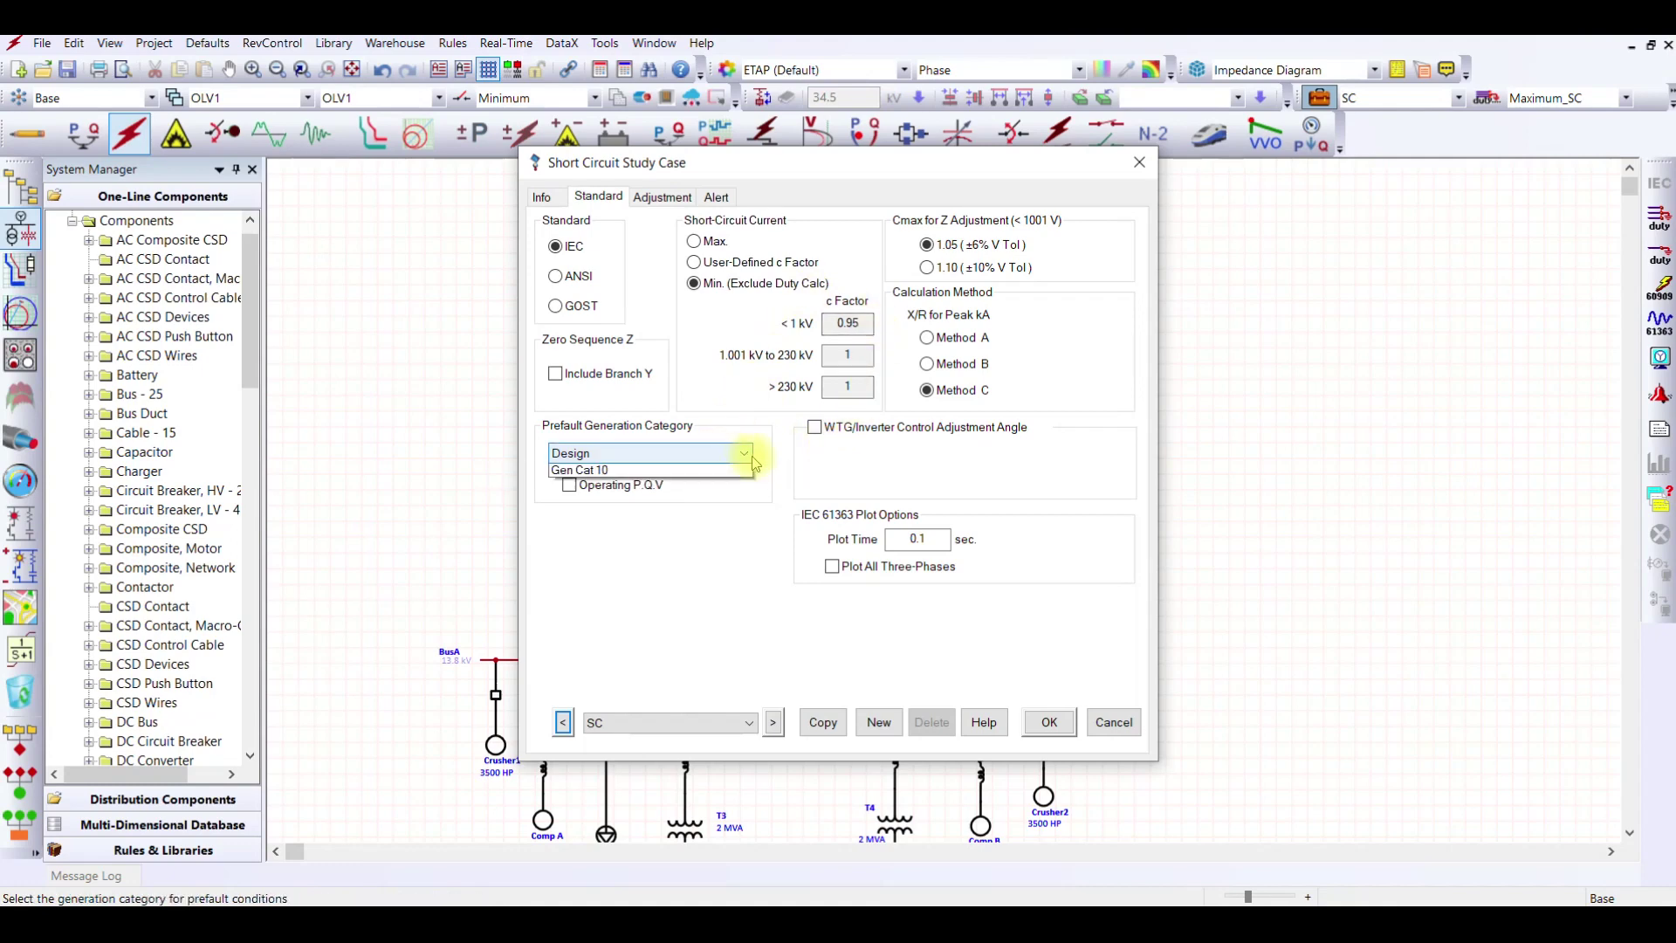
click(746, 453)
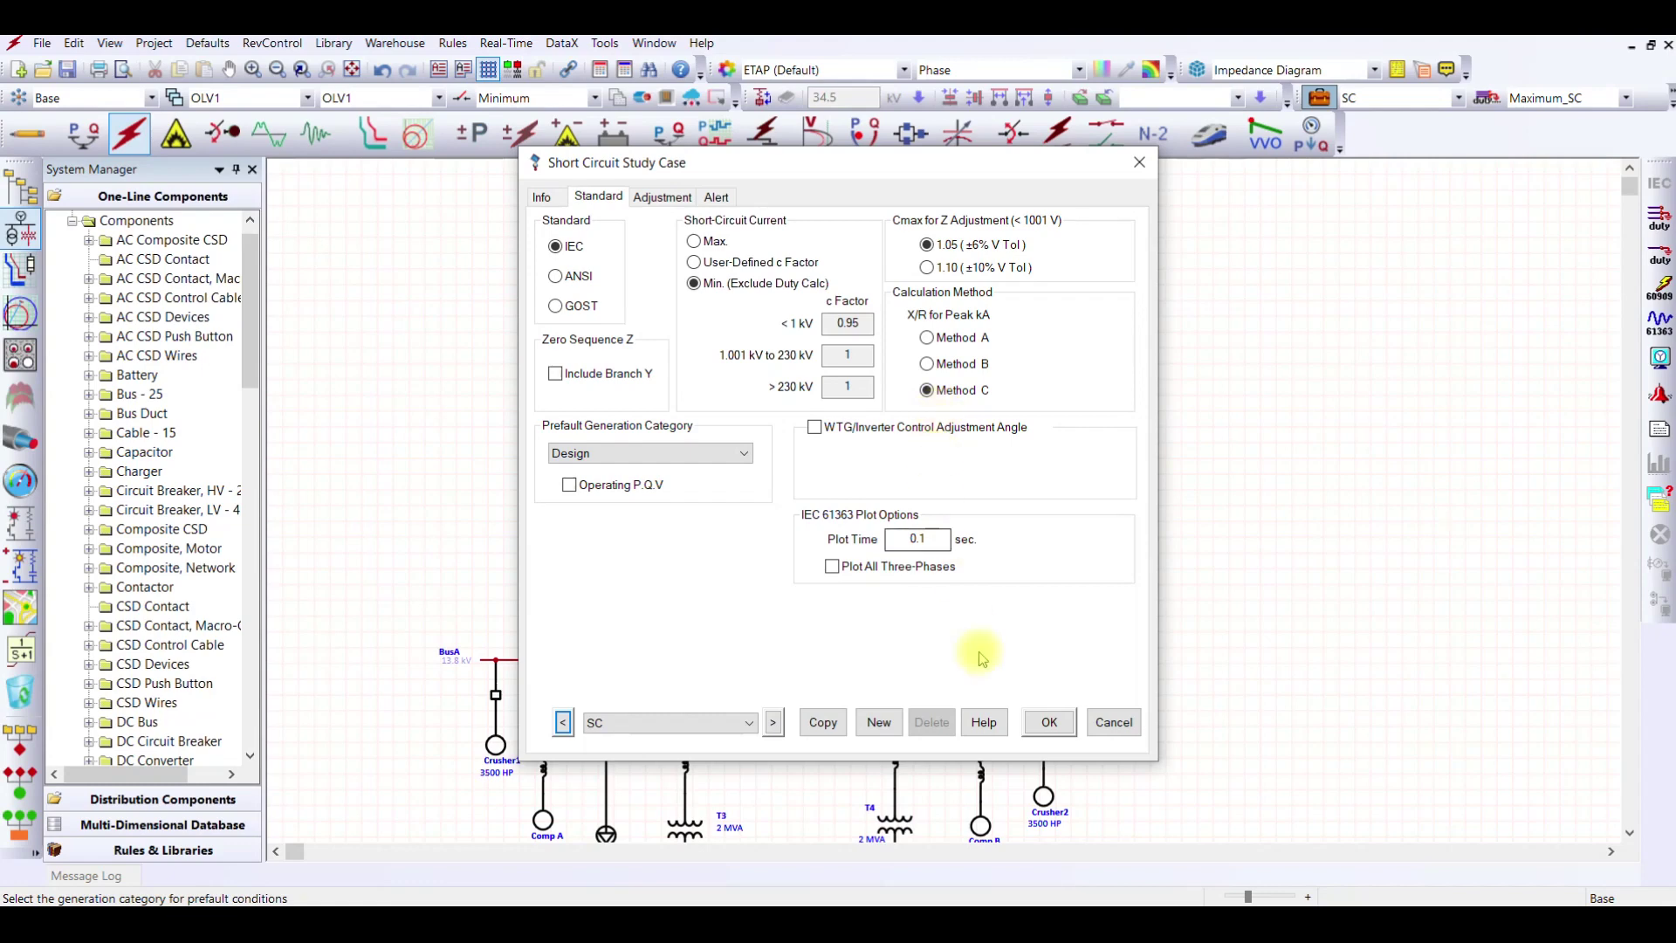
click(1047, 721)
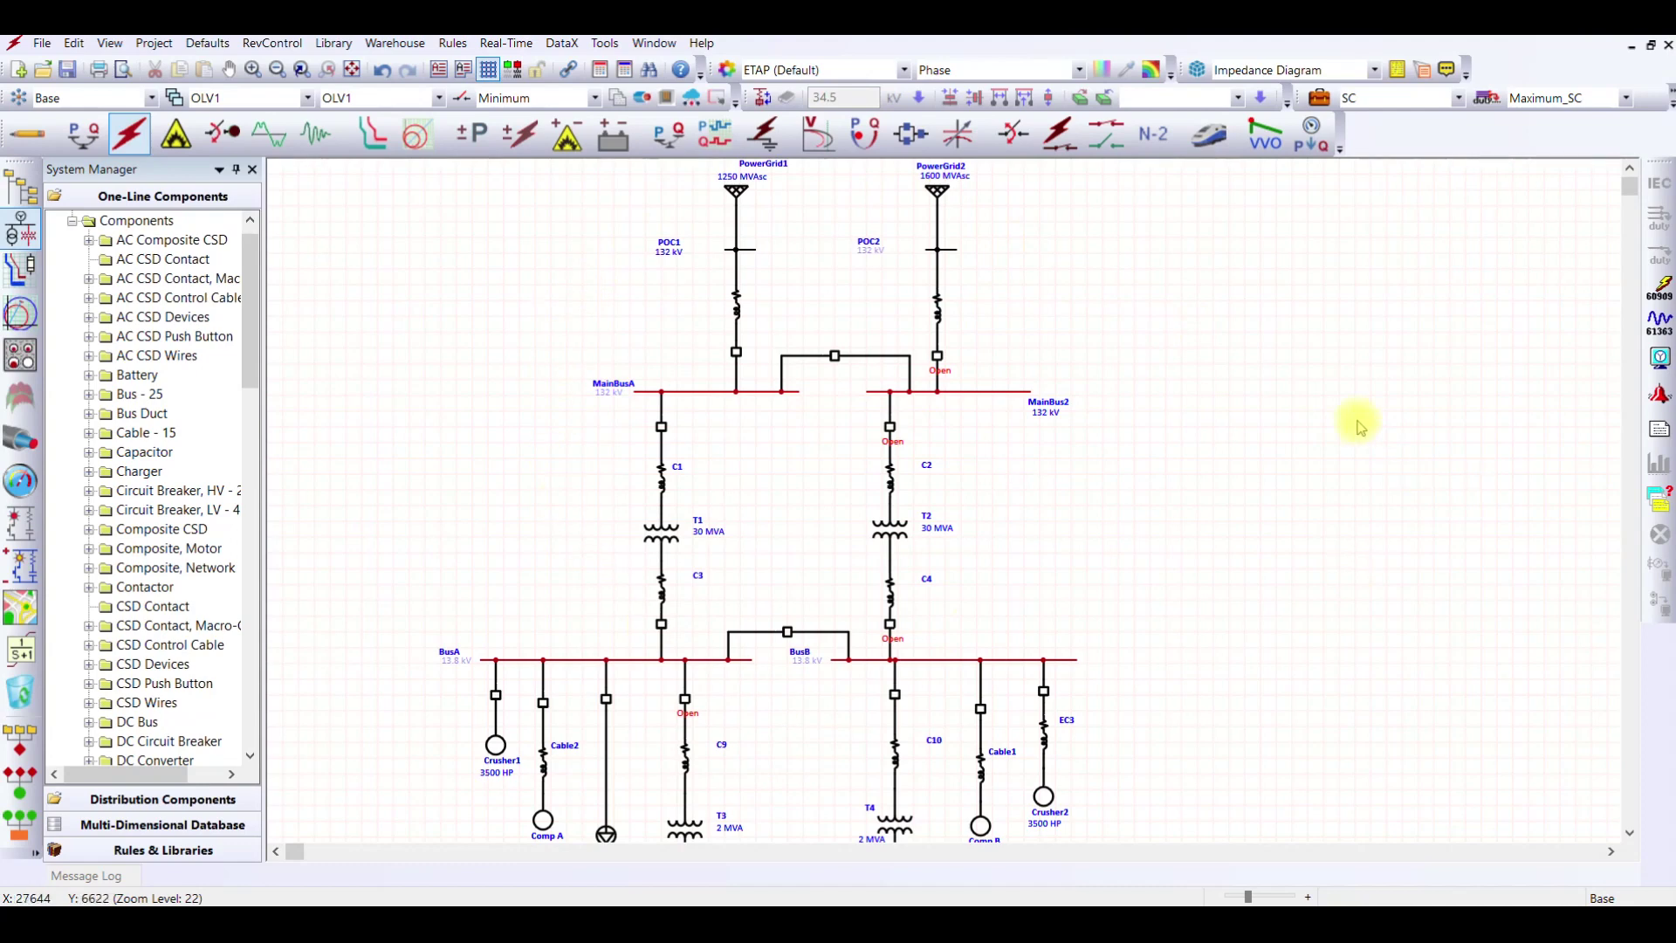
Set the output report name to be prompted on each run.
click(1487, 103)
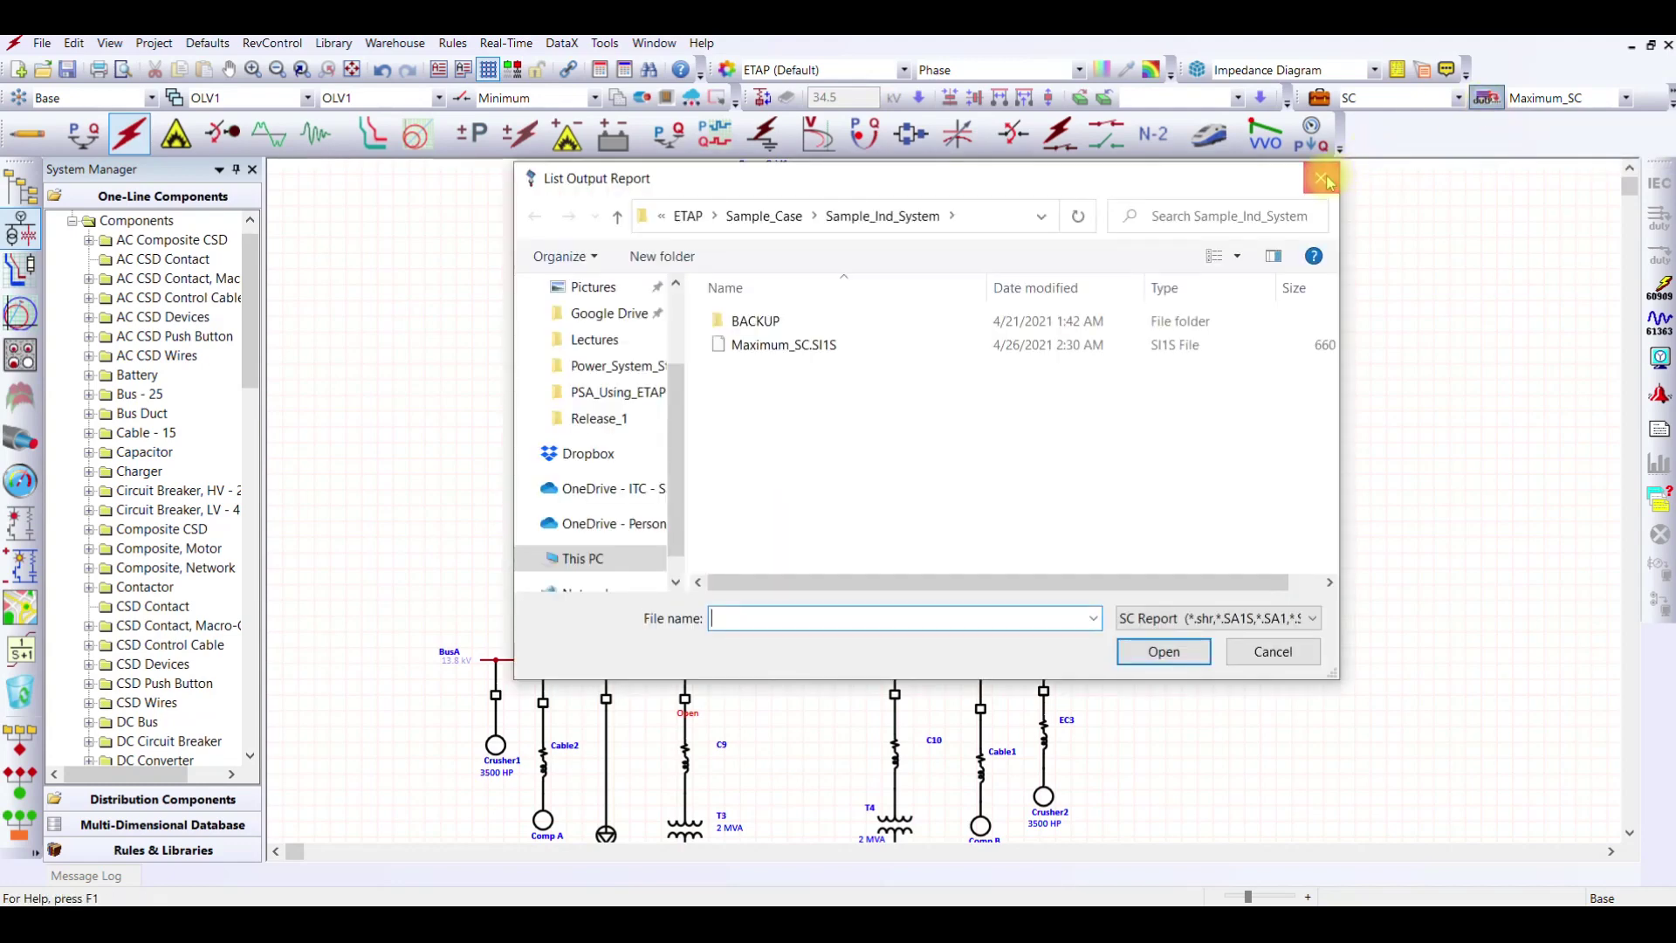
click(1324, 180)
click(1623, 98)
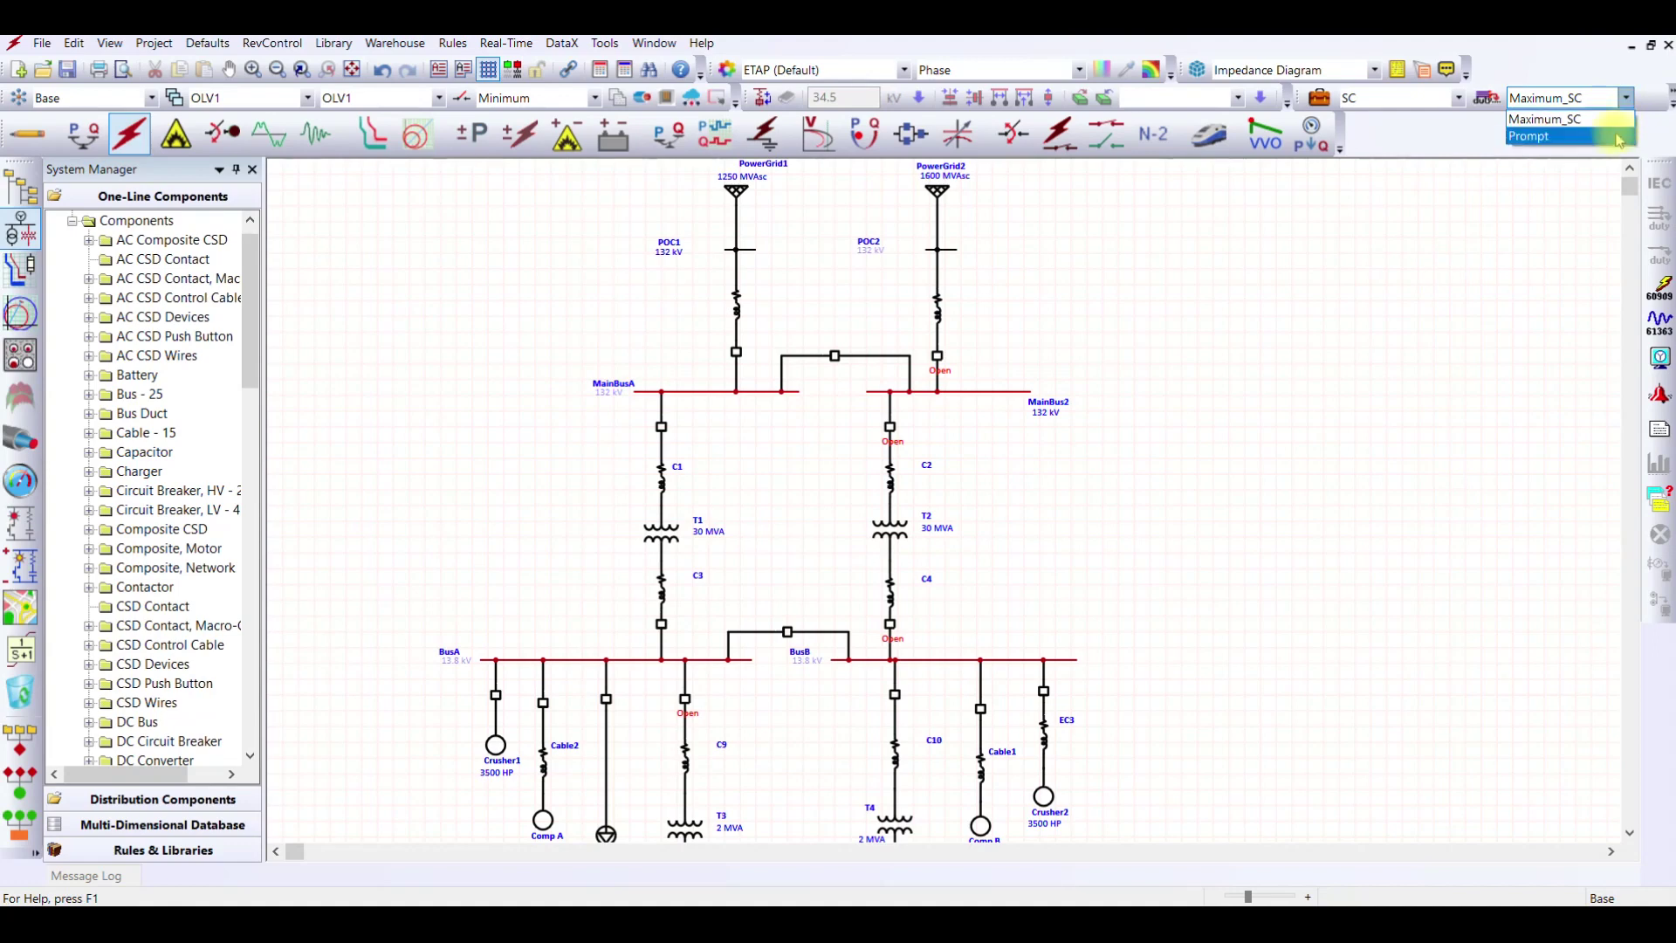
click(1616, 137)
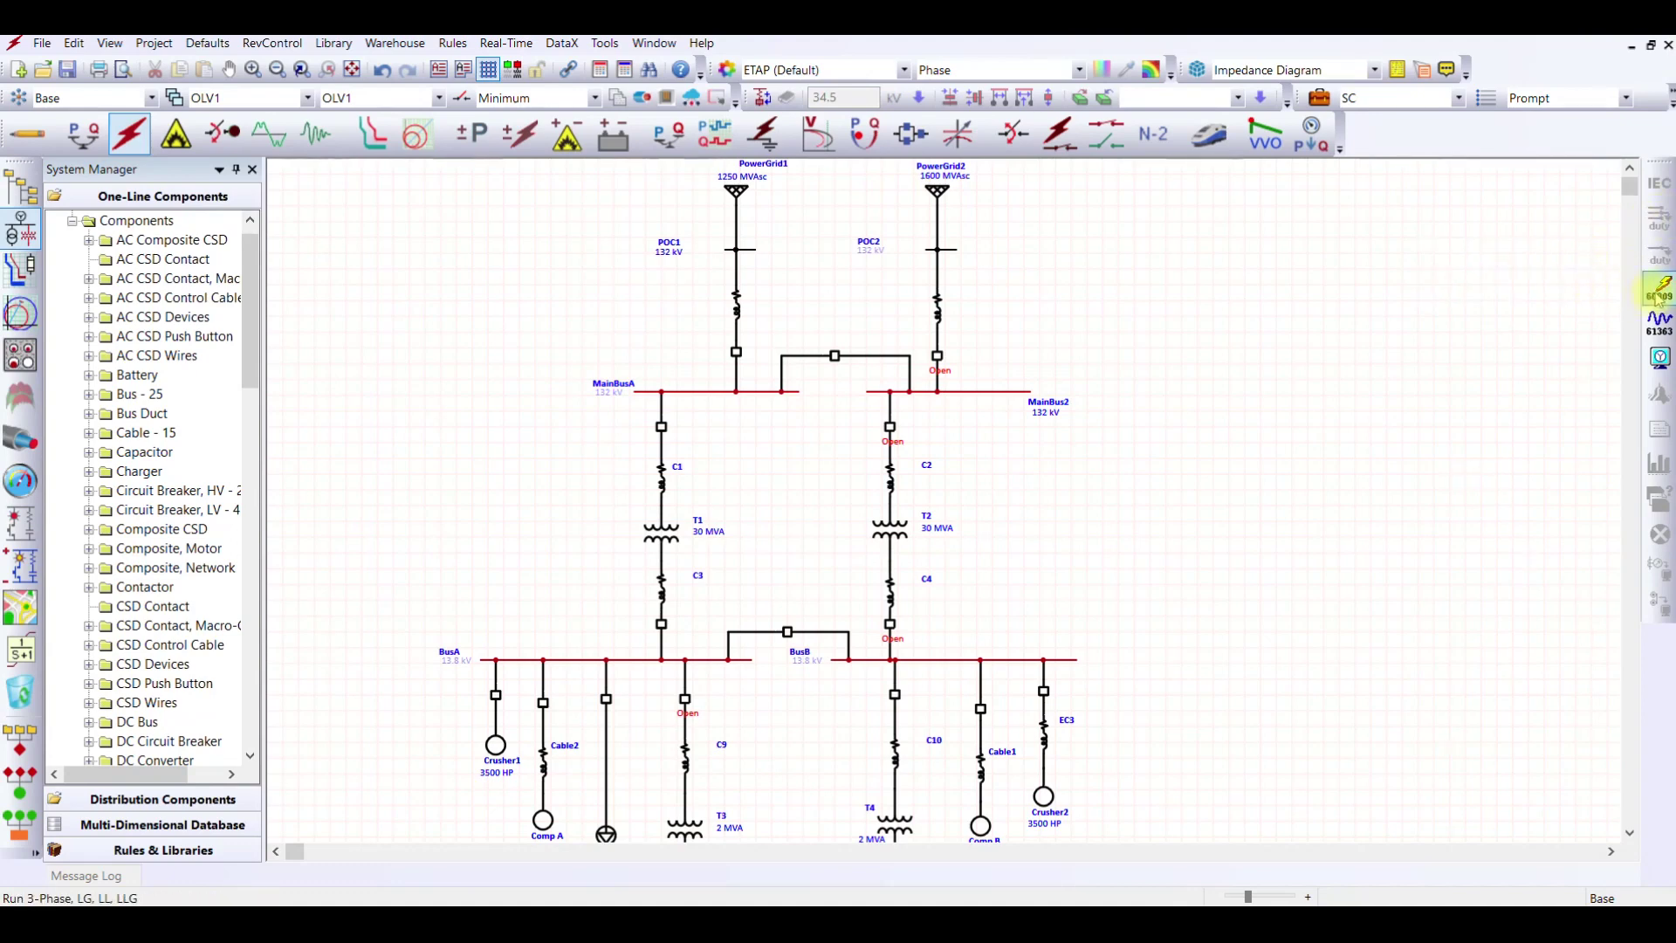
Run the IEC 60909 short-circuit study with output file Minimum_SC.
click(1658, 295)
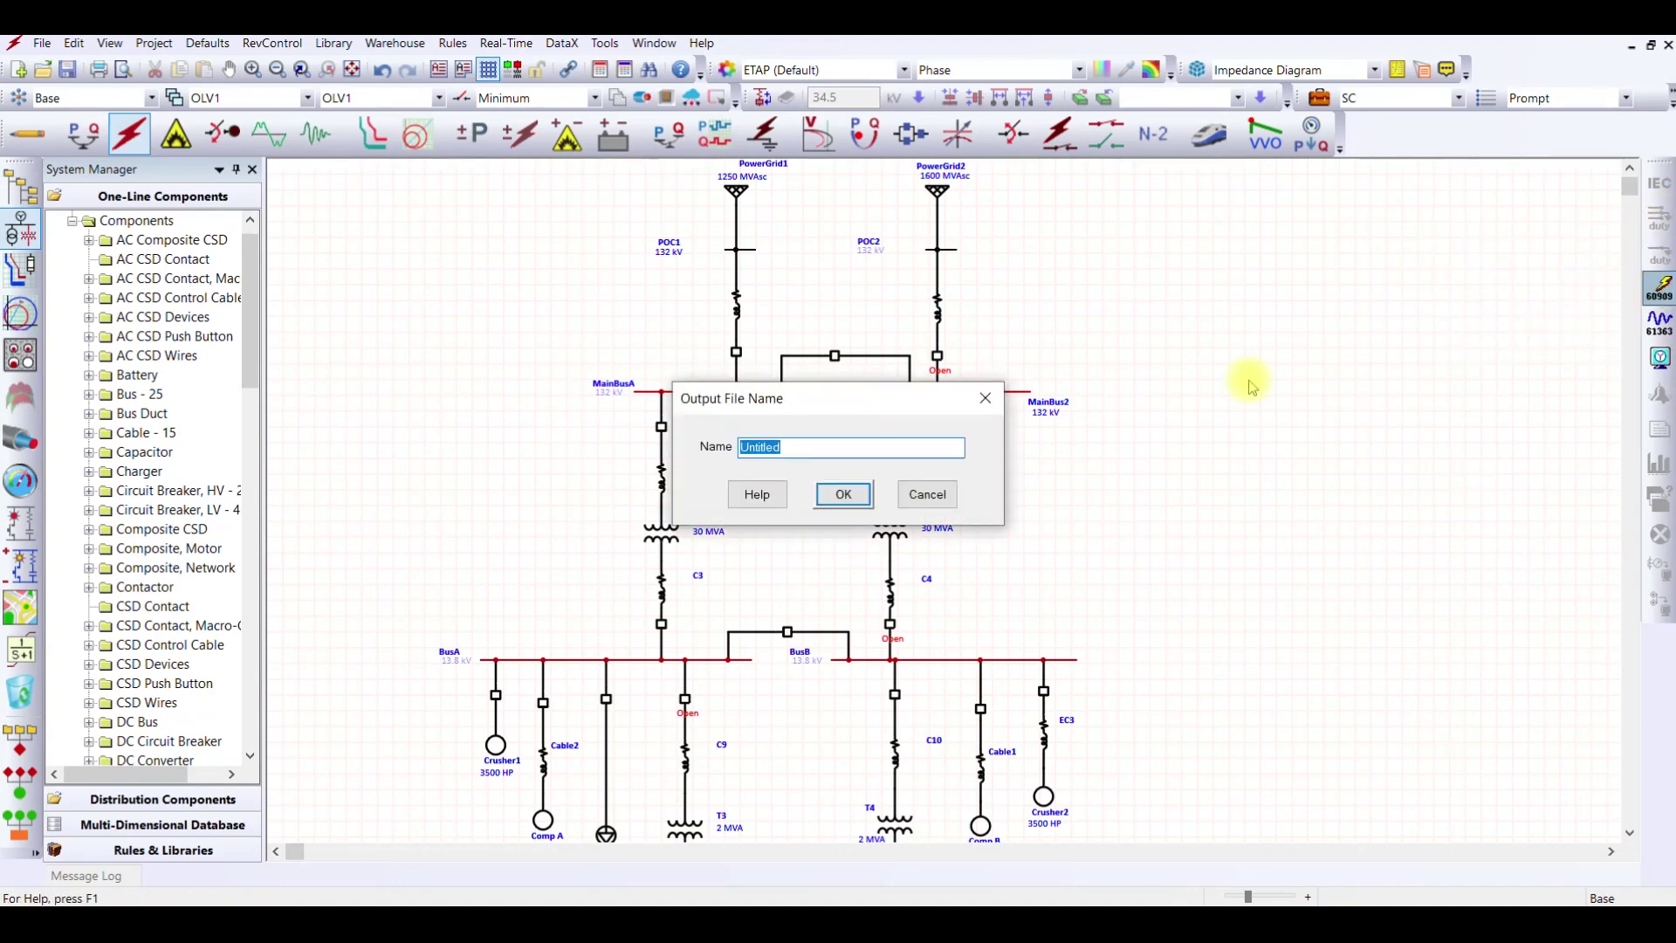
text(Minimum)
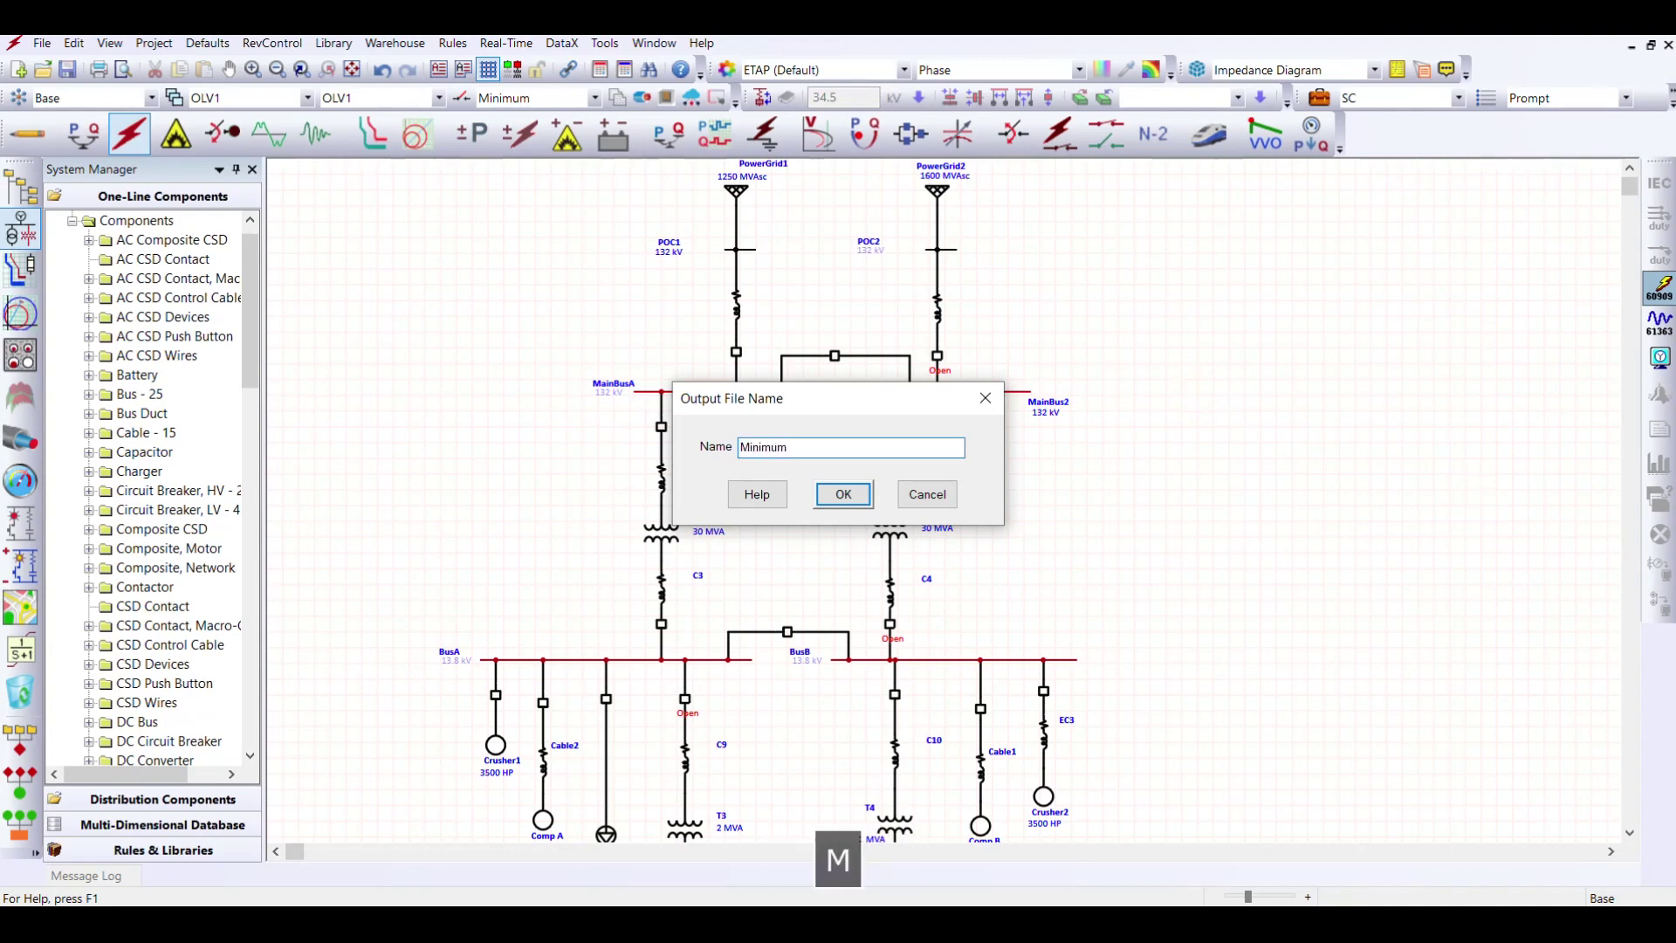
text(_SC)
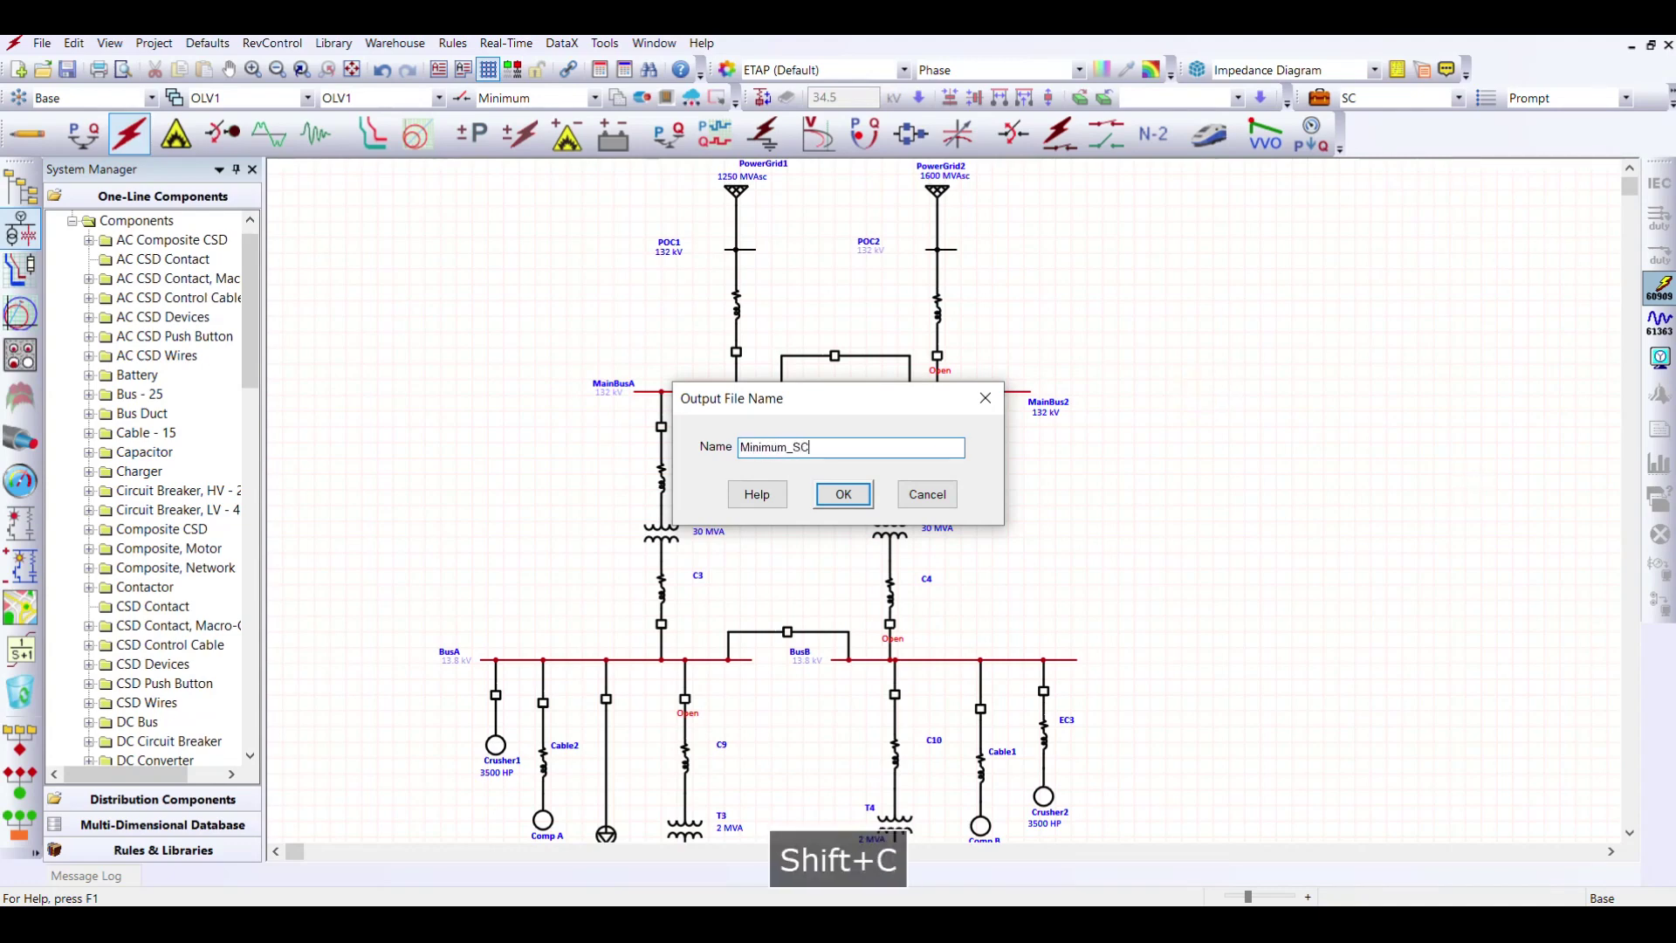
click(843, 494)
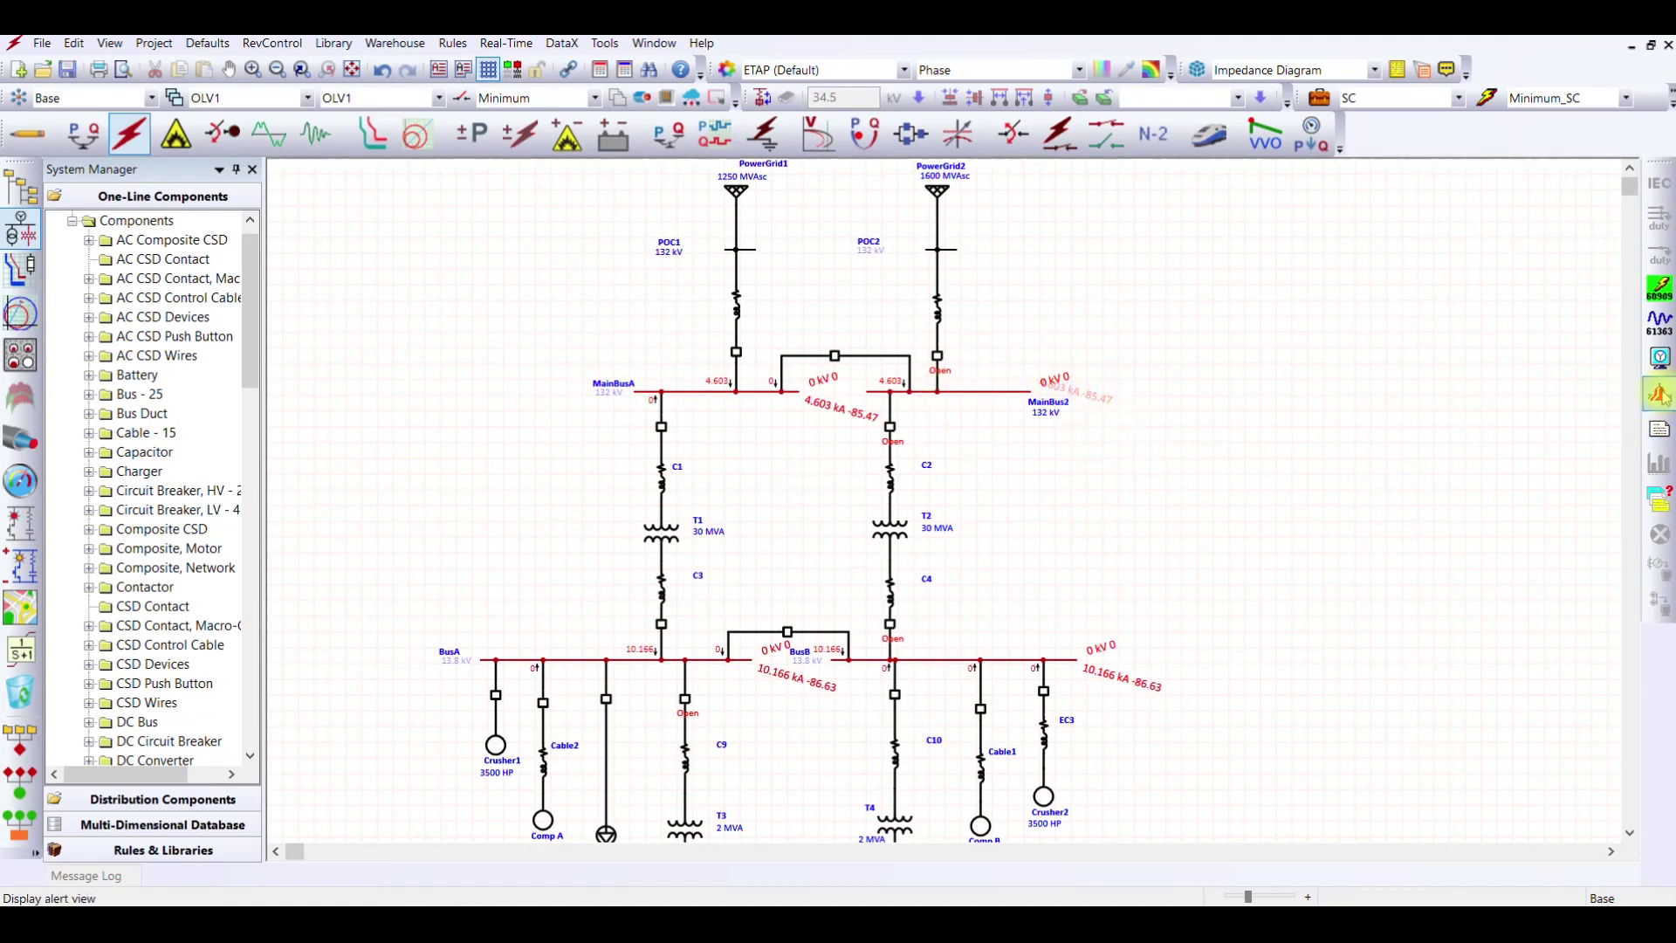
Review the AC and Results display options and keep the 3-phase fault results shown.
click(1661, 358)
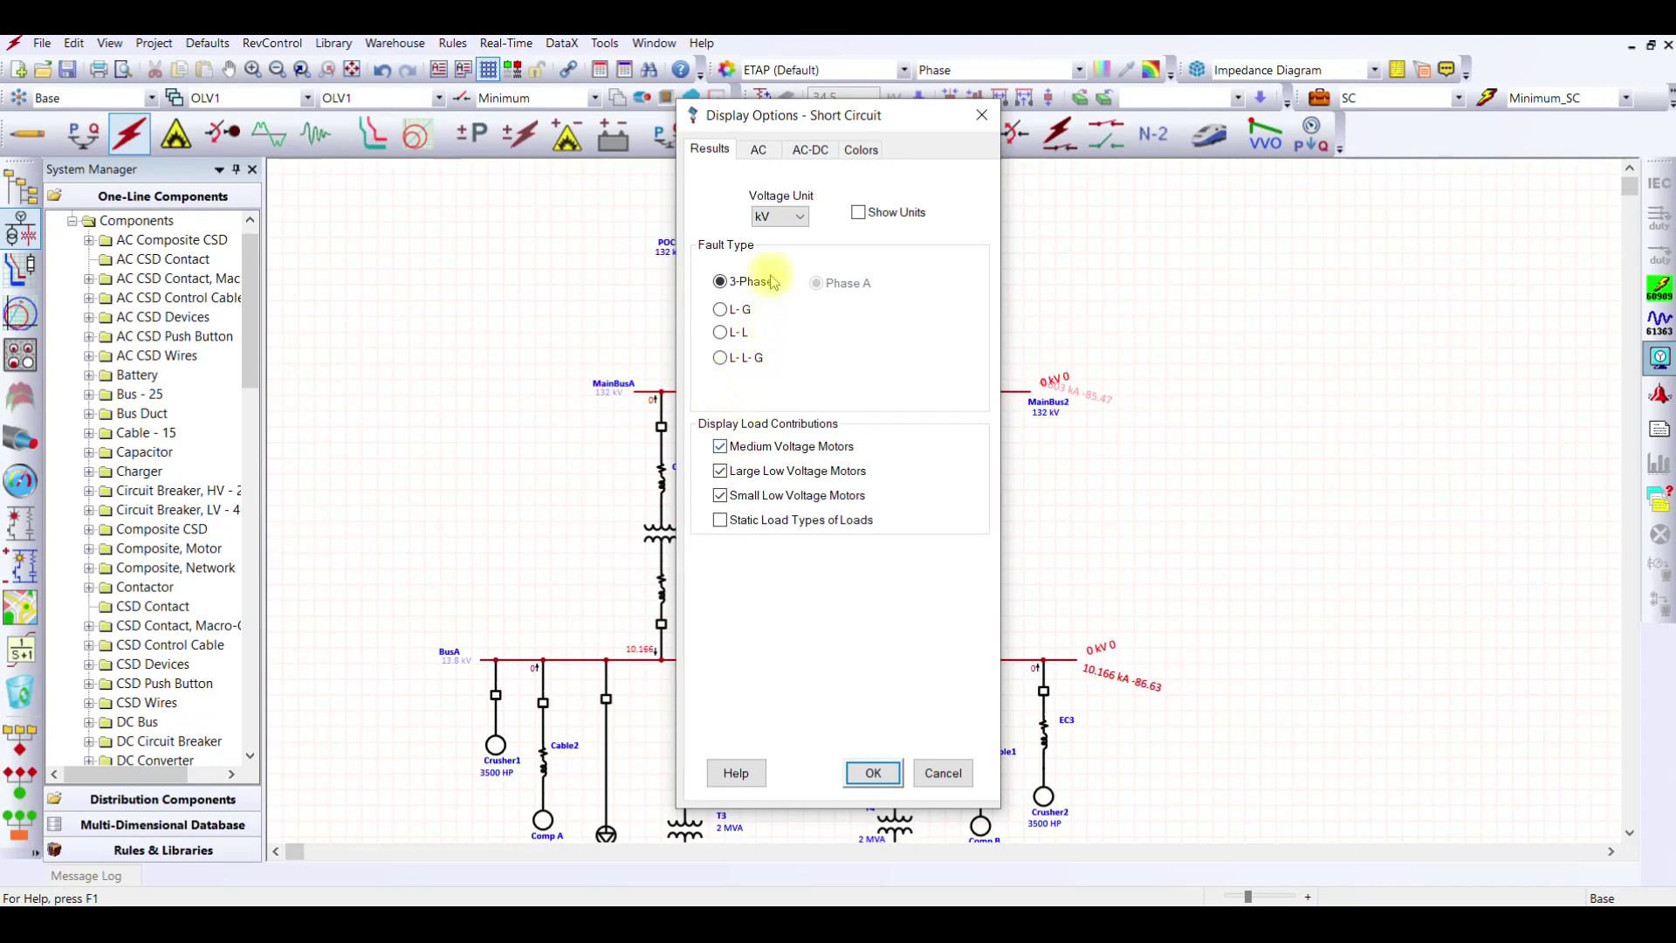
click(758, 150)
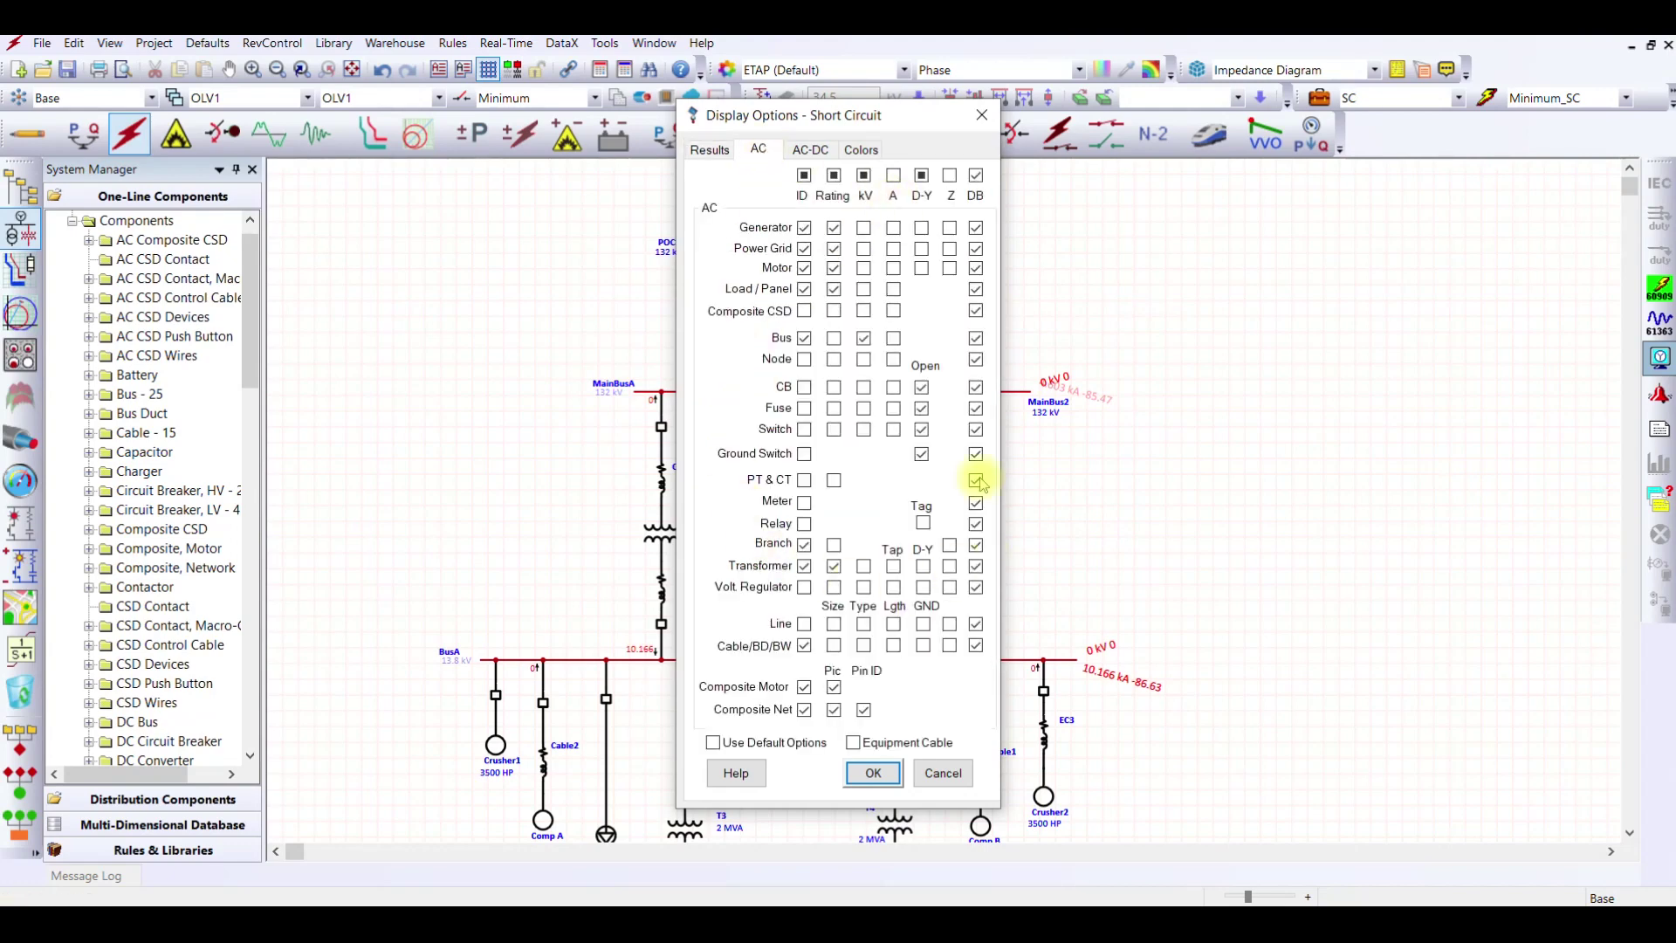
click(707, 150)
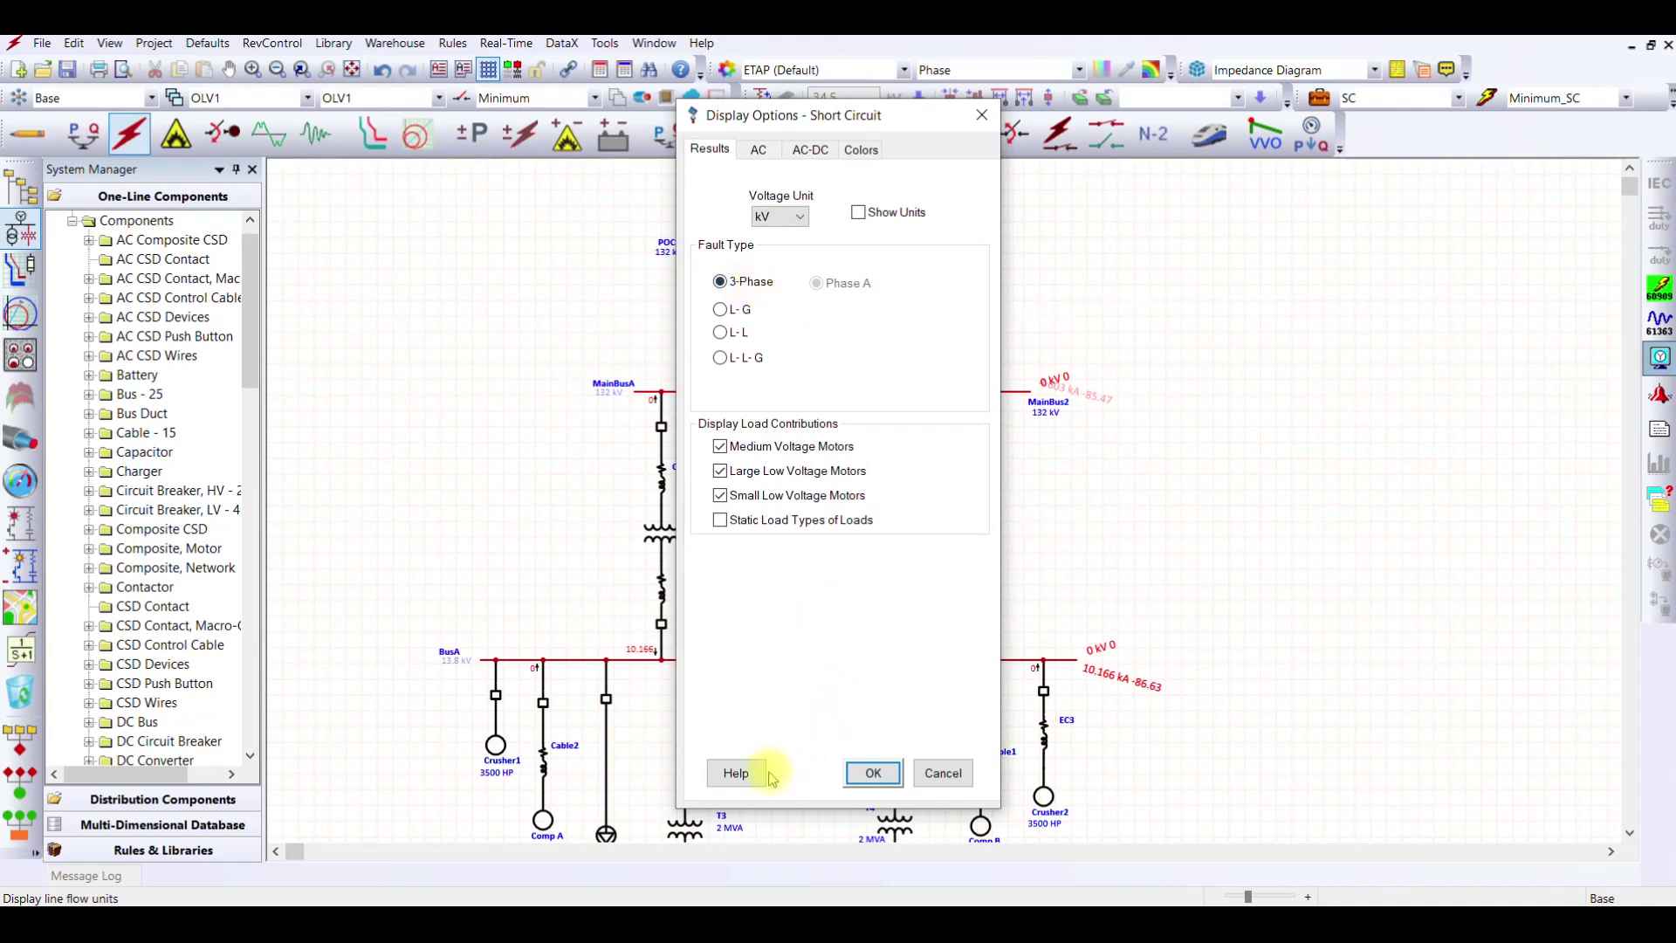
click(873, 774)
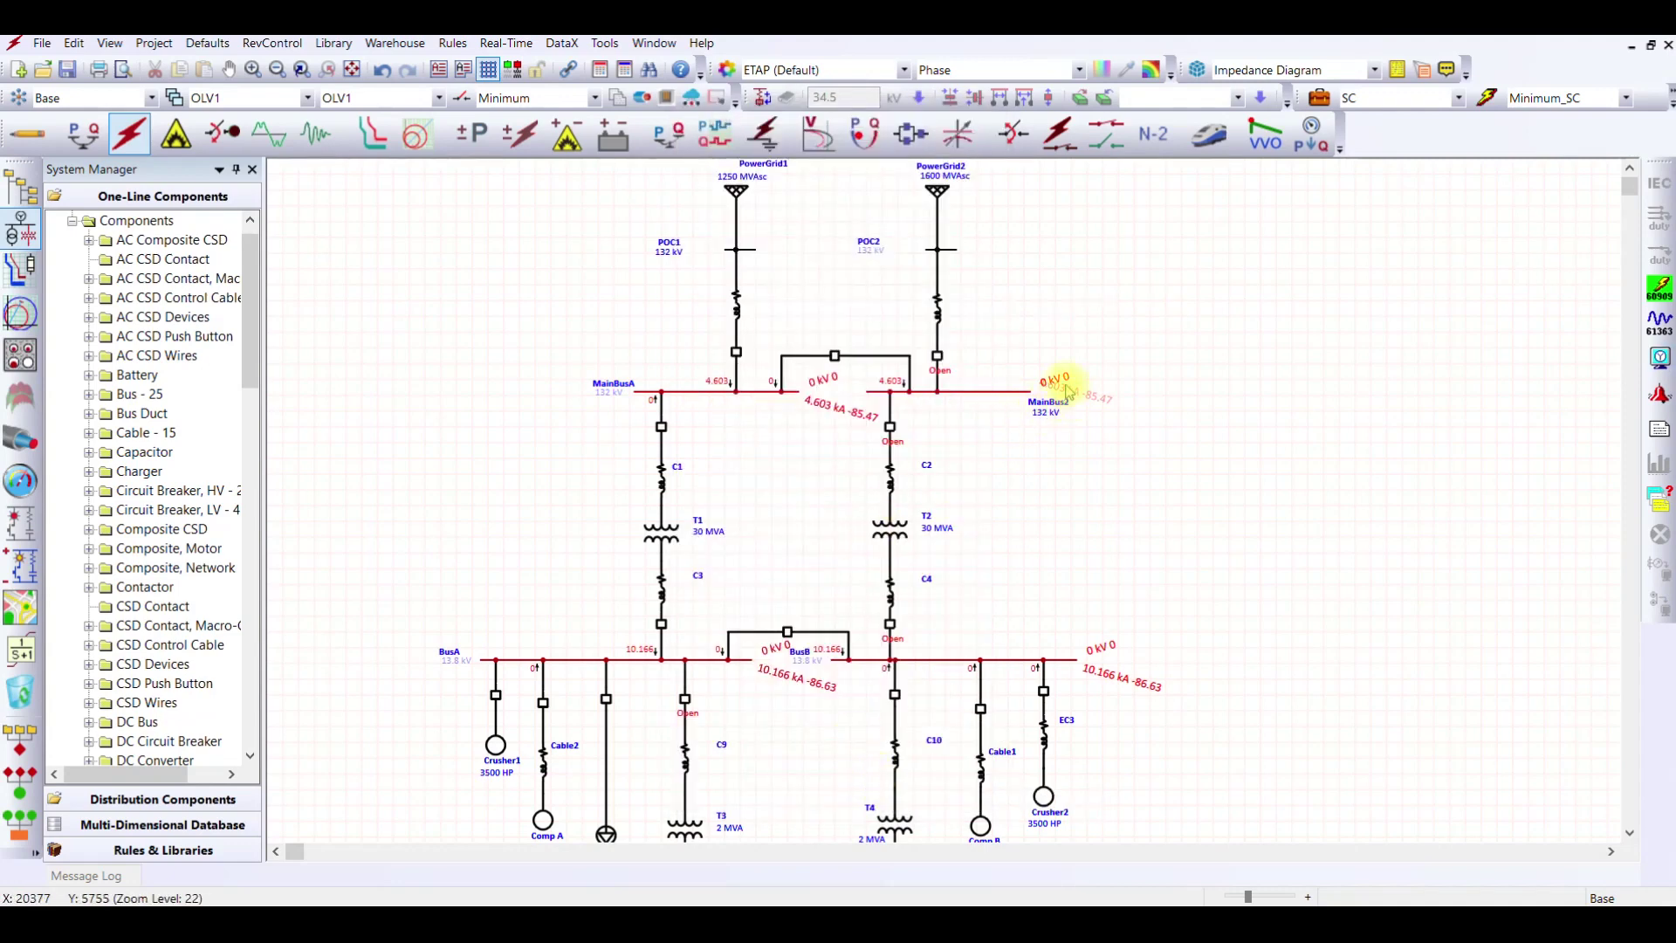
Move MainBus2's 4.603 kA fault label beside the bus and scroll through the results.
drag(1079, 394, 1109, 398)
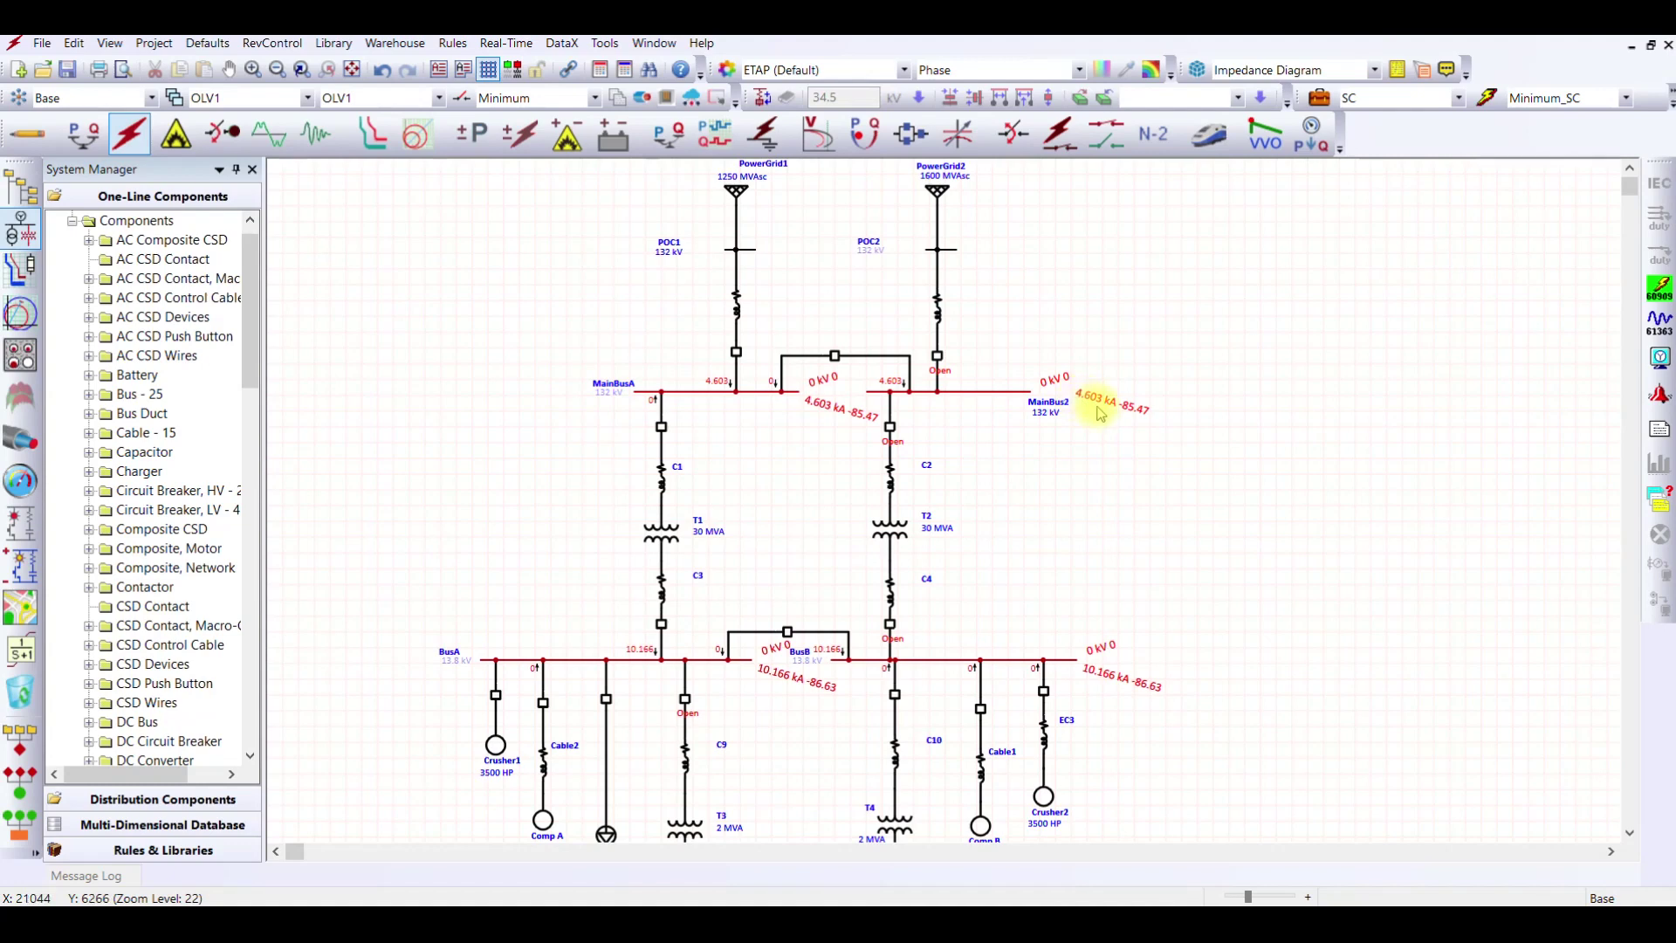
scroll(1101, 413, down, 5)
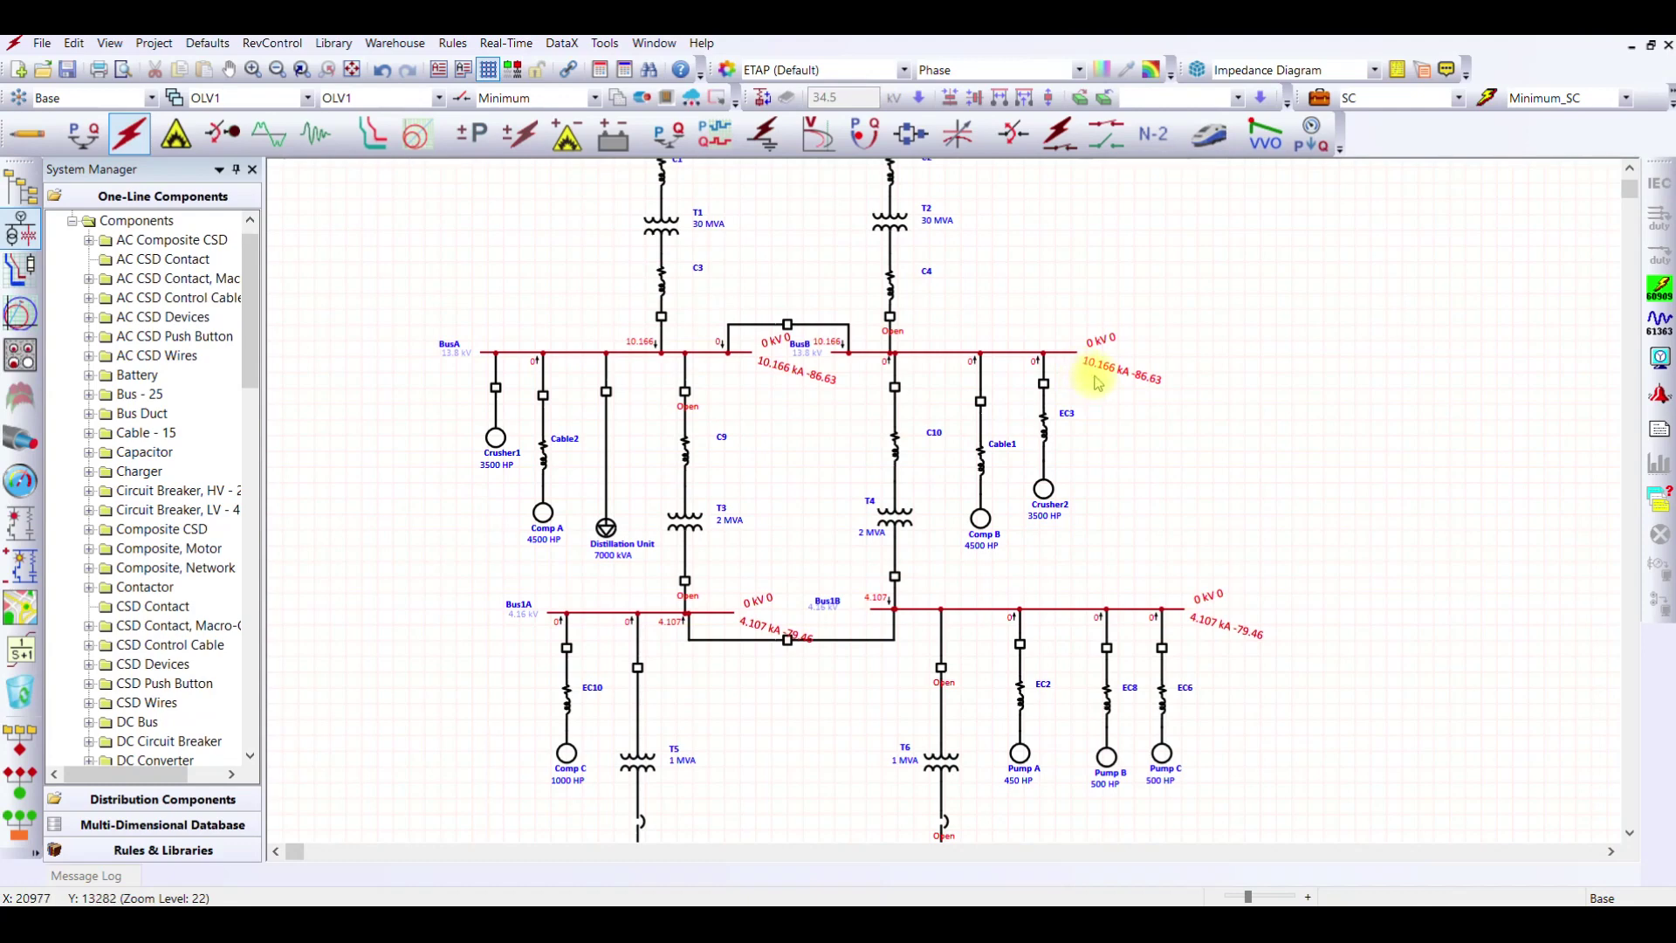
scroll(1097, 384, down, 3)
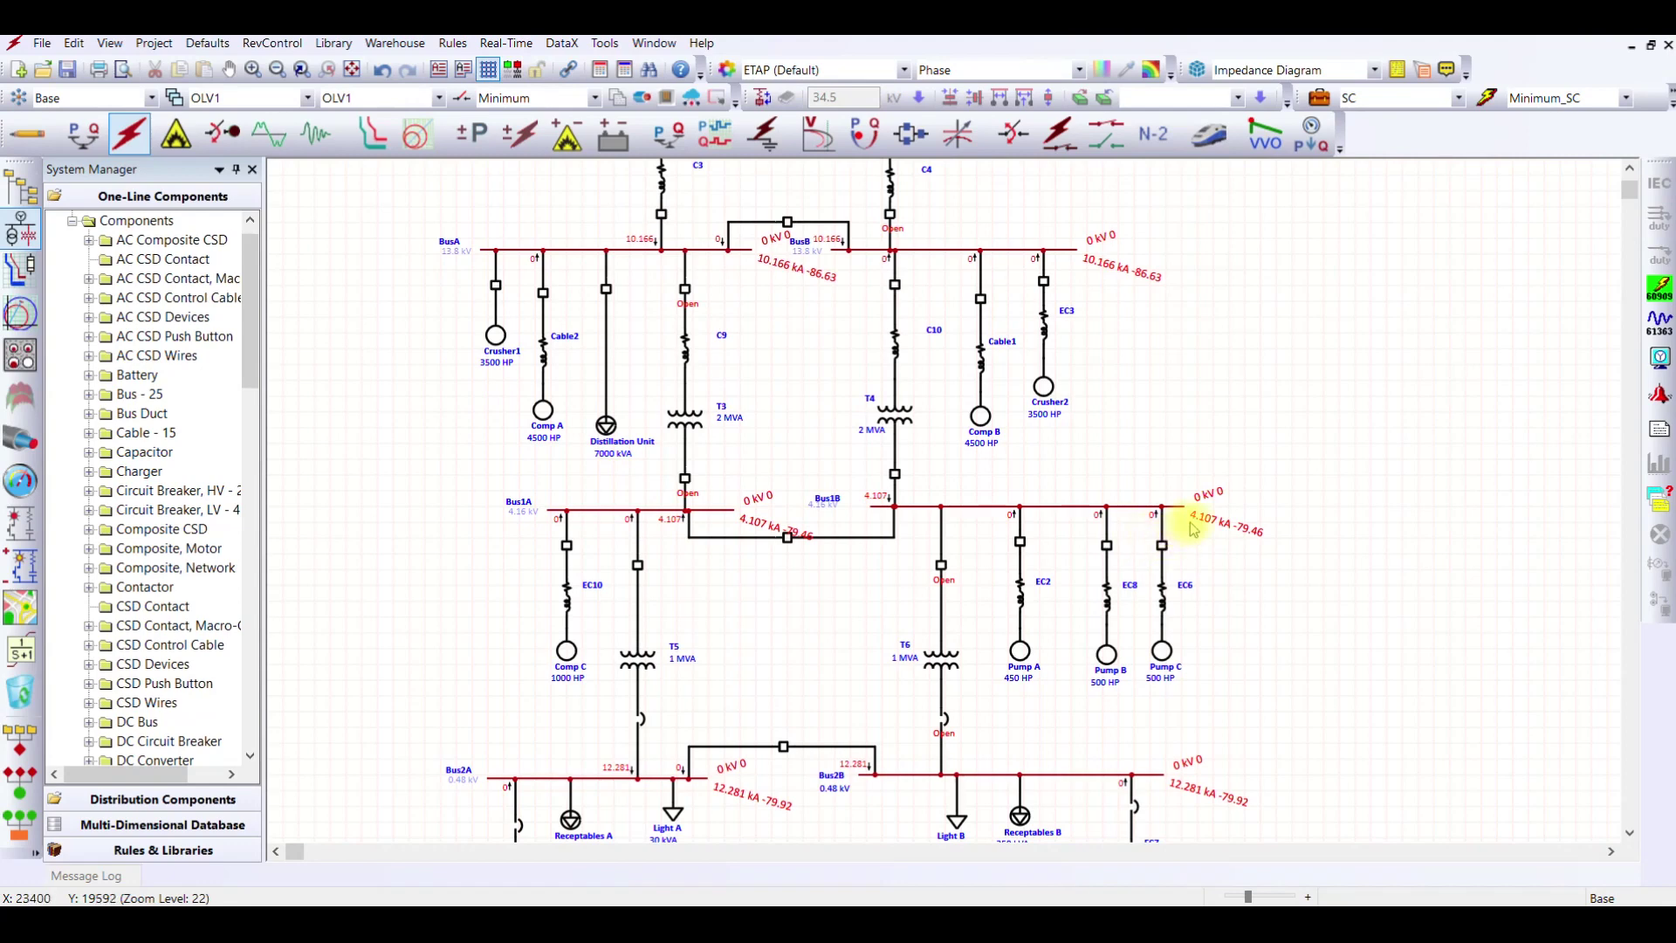
scroll(1209, 532, down, 3)
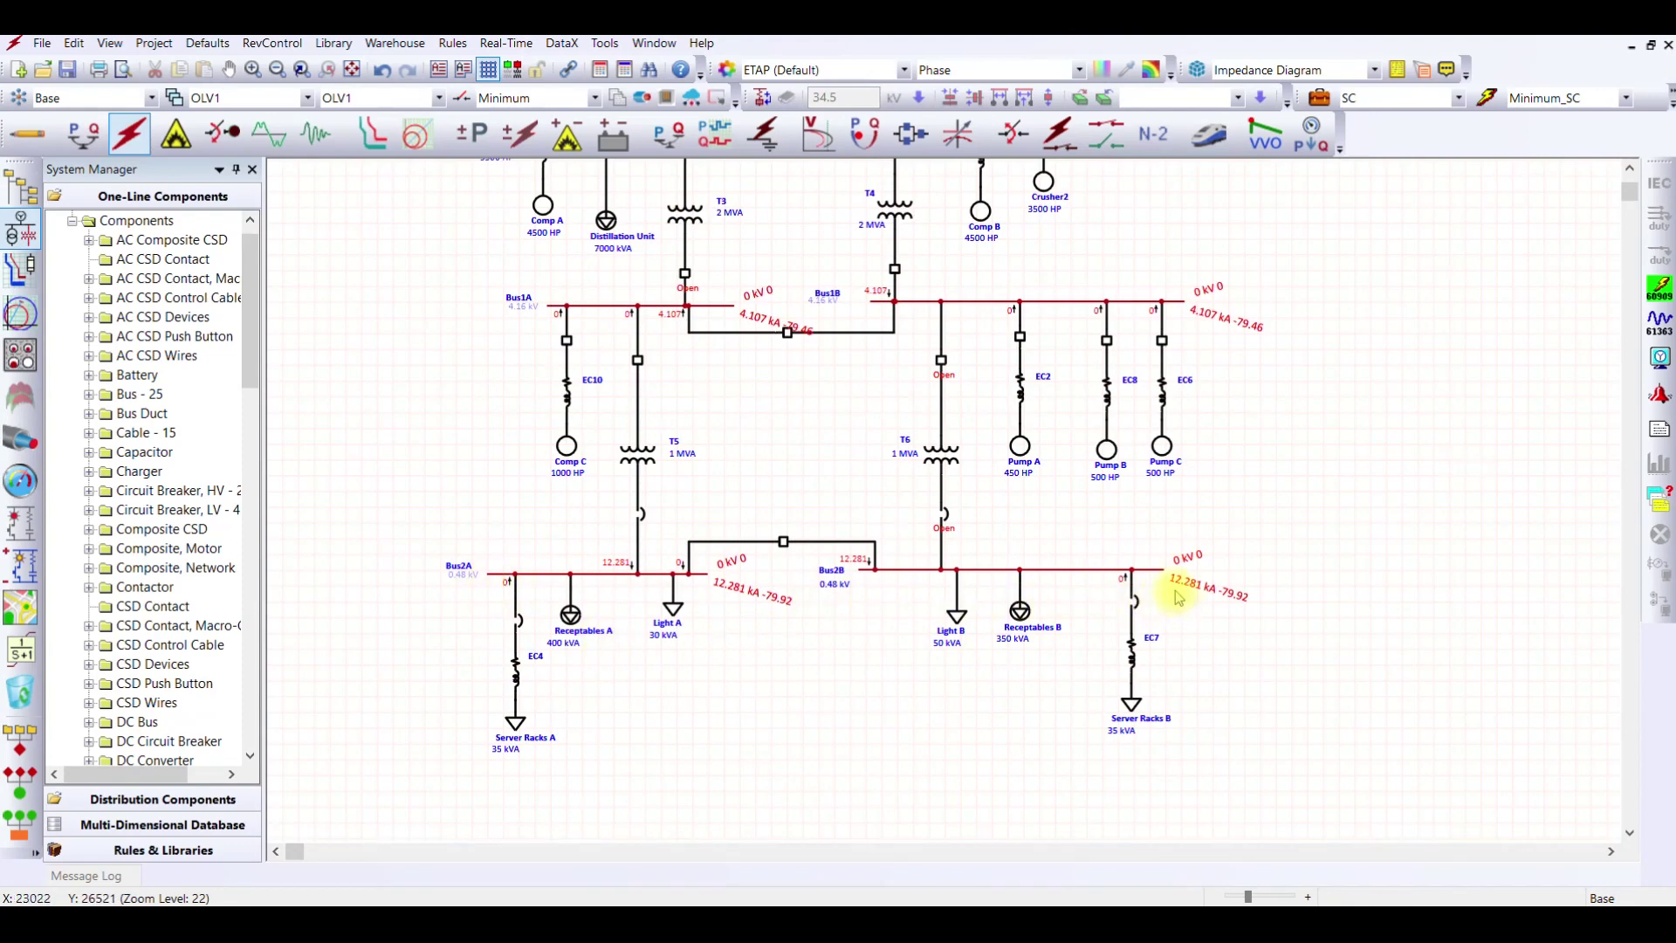
scroll(1220, 644, up, 9)
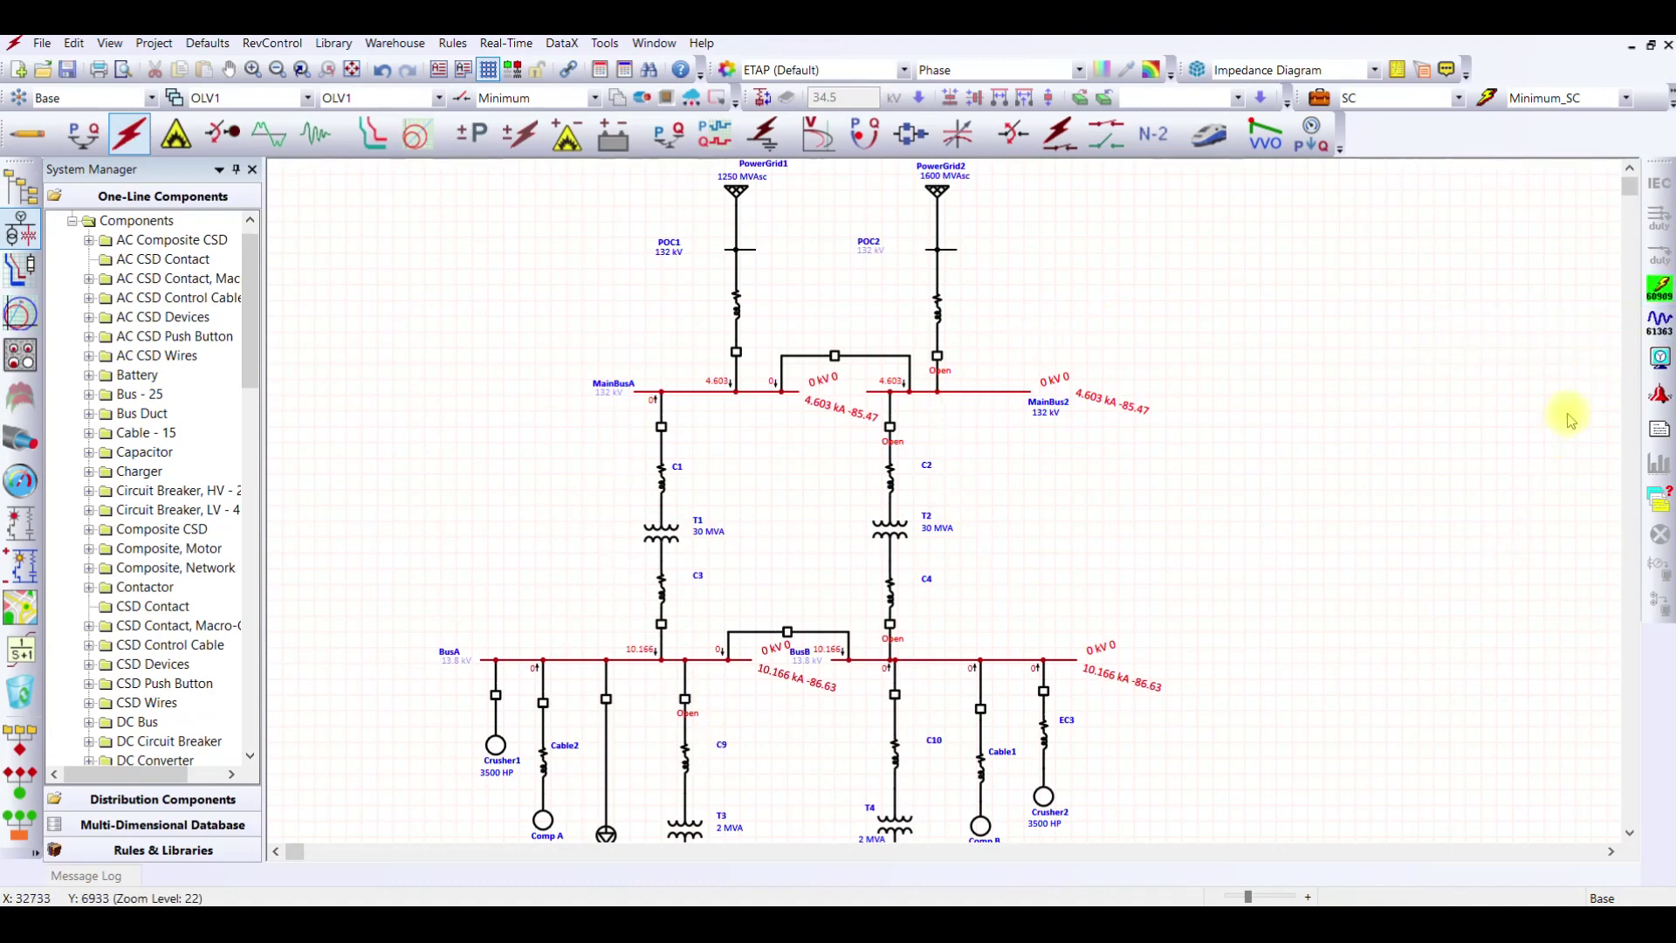
click(1660, 357)
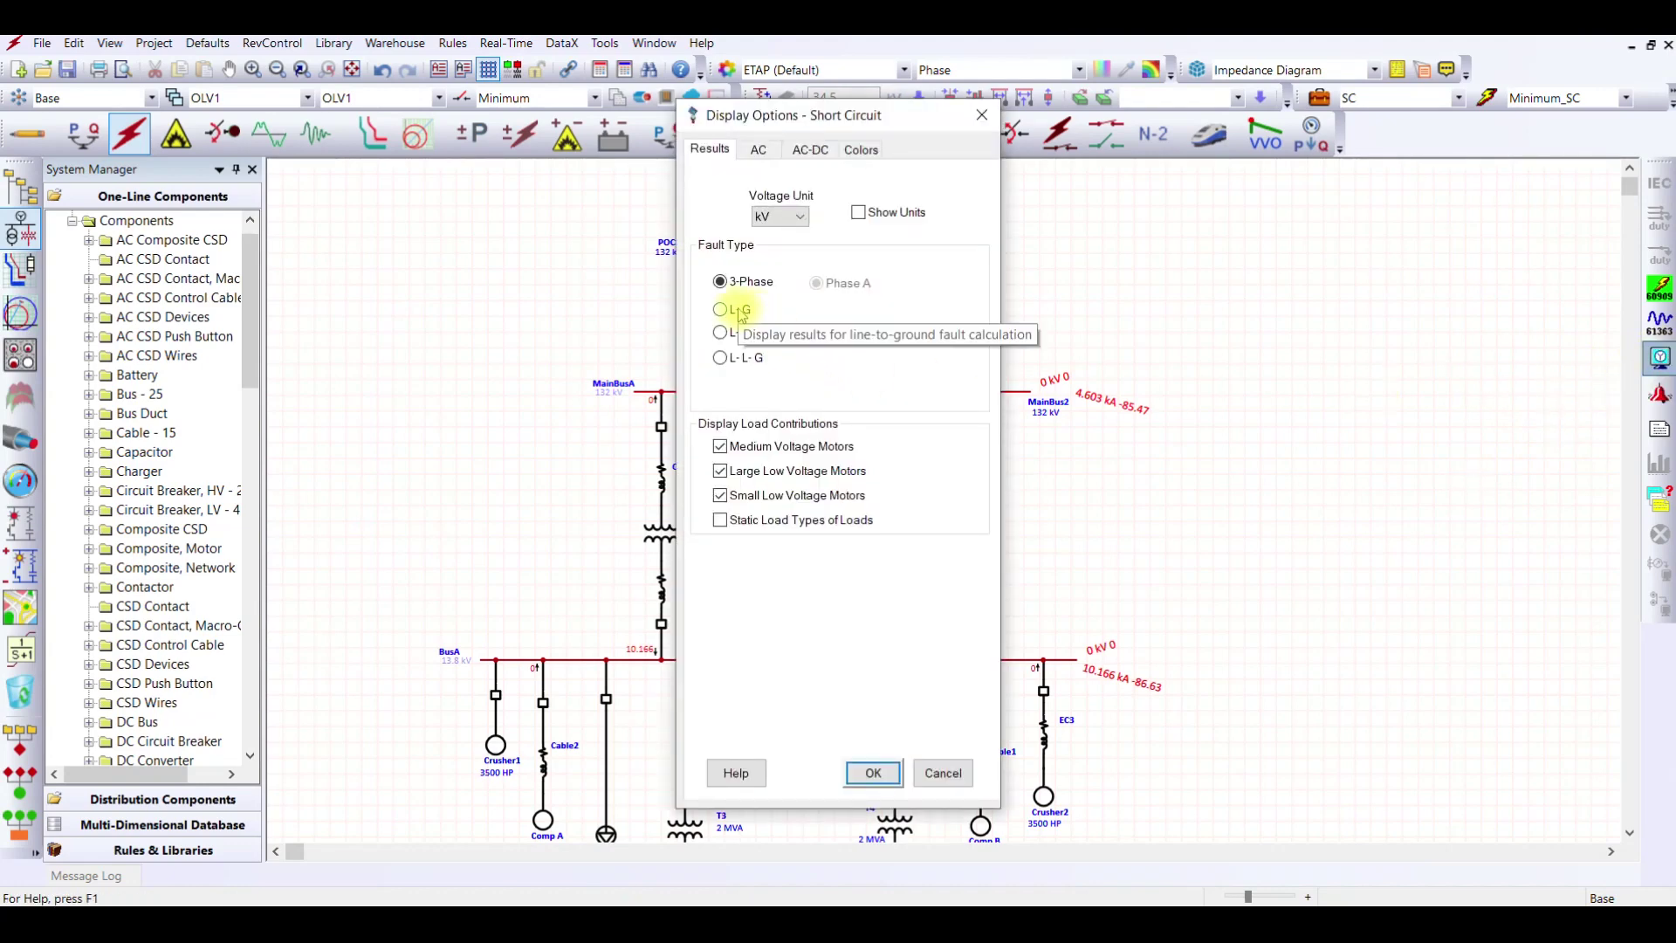
click(741, 313)
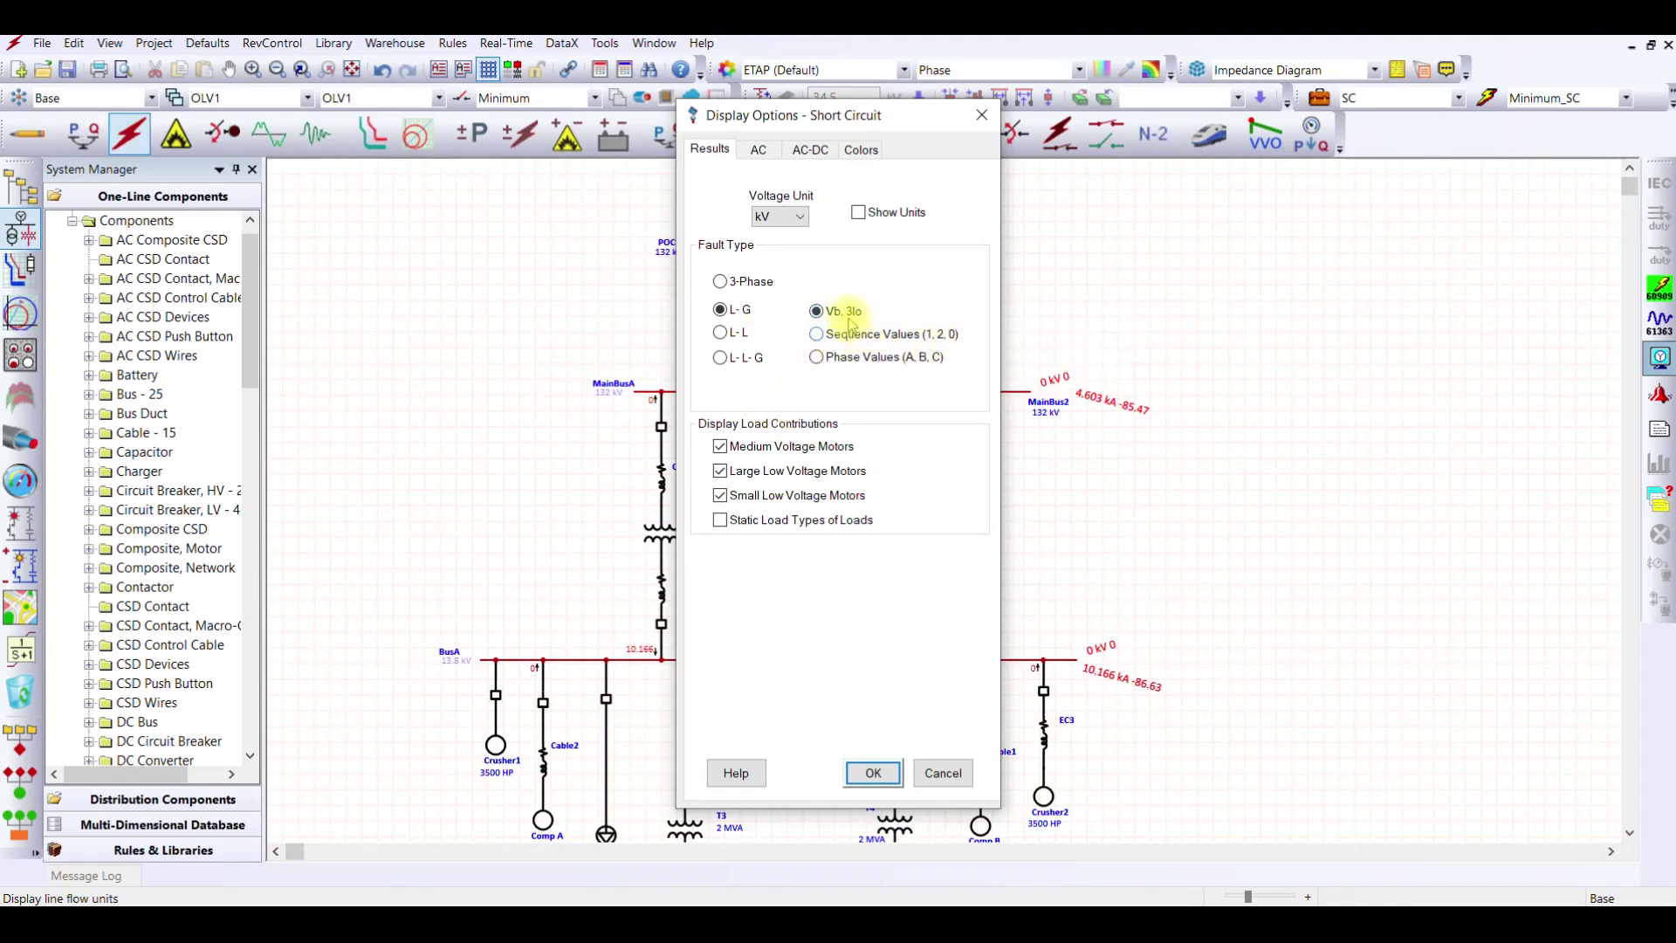
click(874, 774)
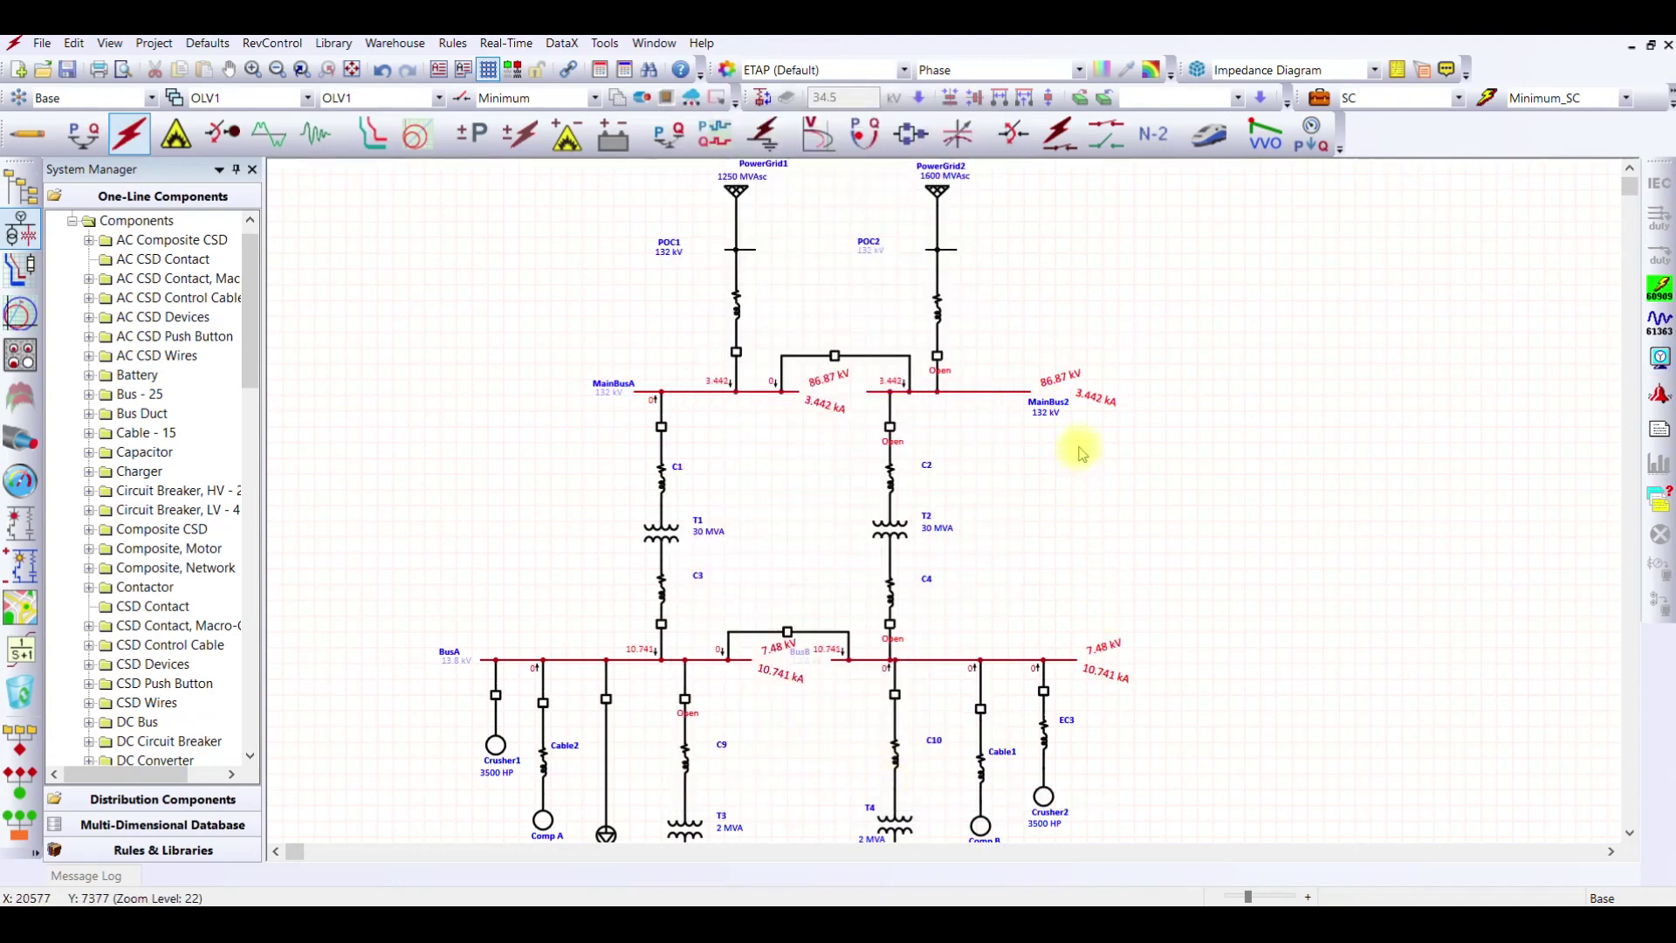
scroll(1191, 574, down, 6)
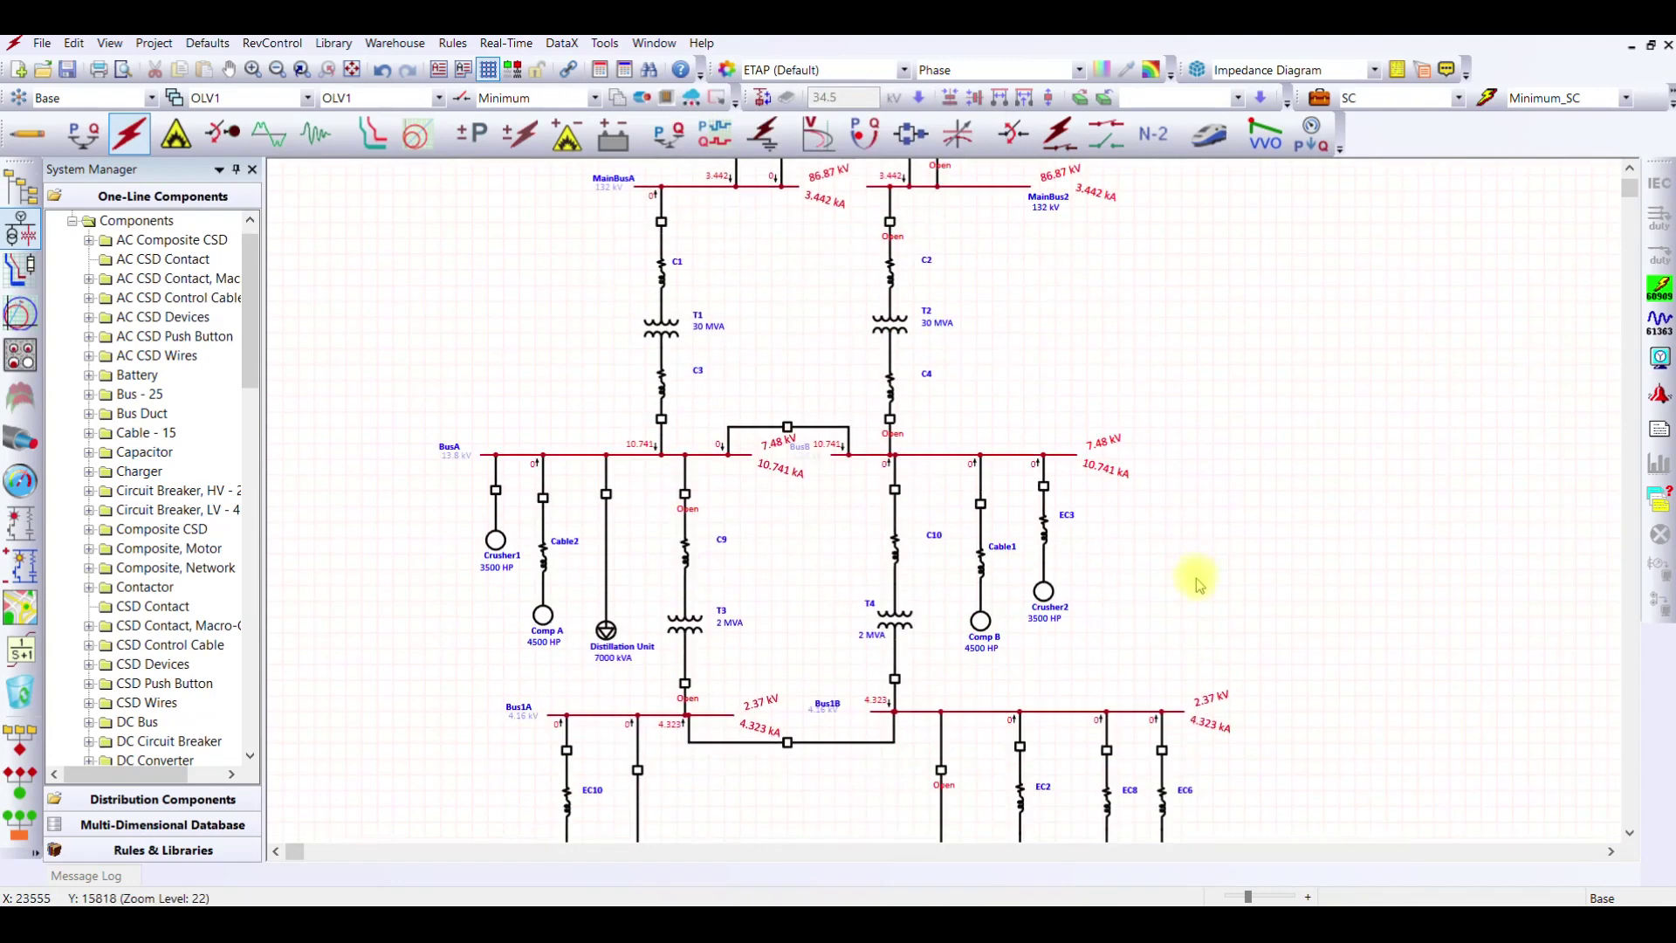
scroll(1256, 654, up, 6)
click(1660, 357)
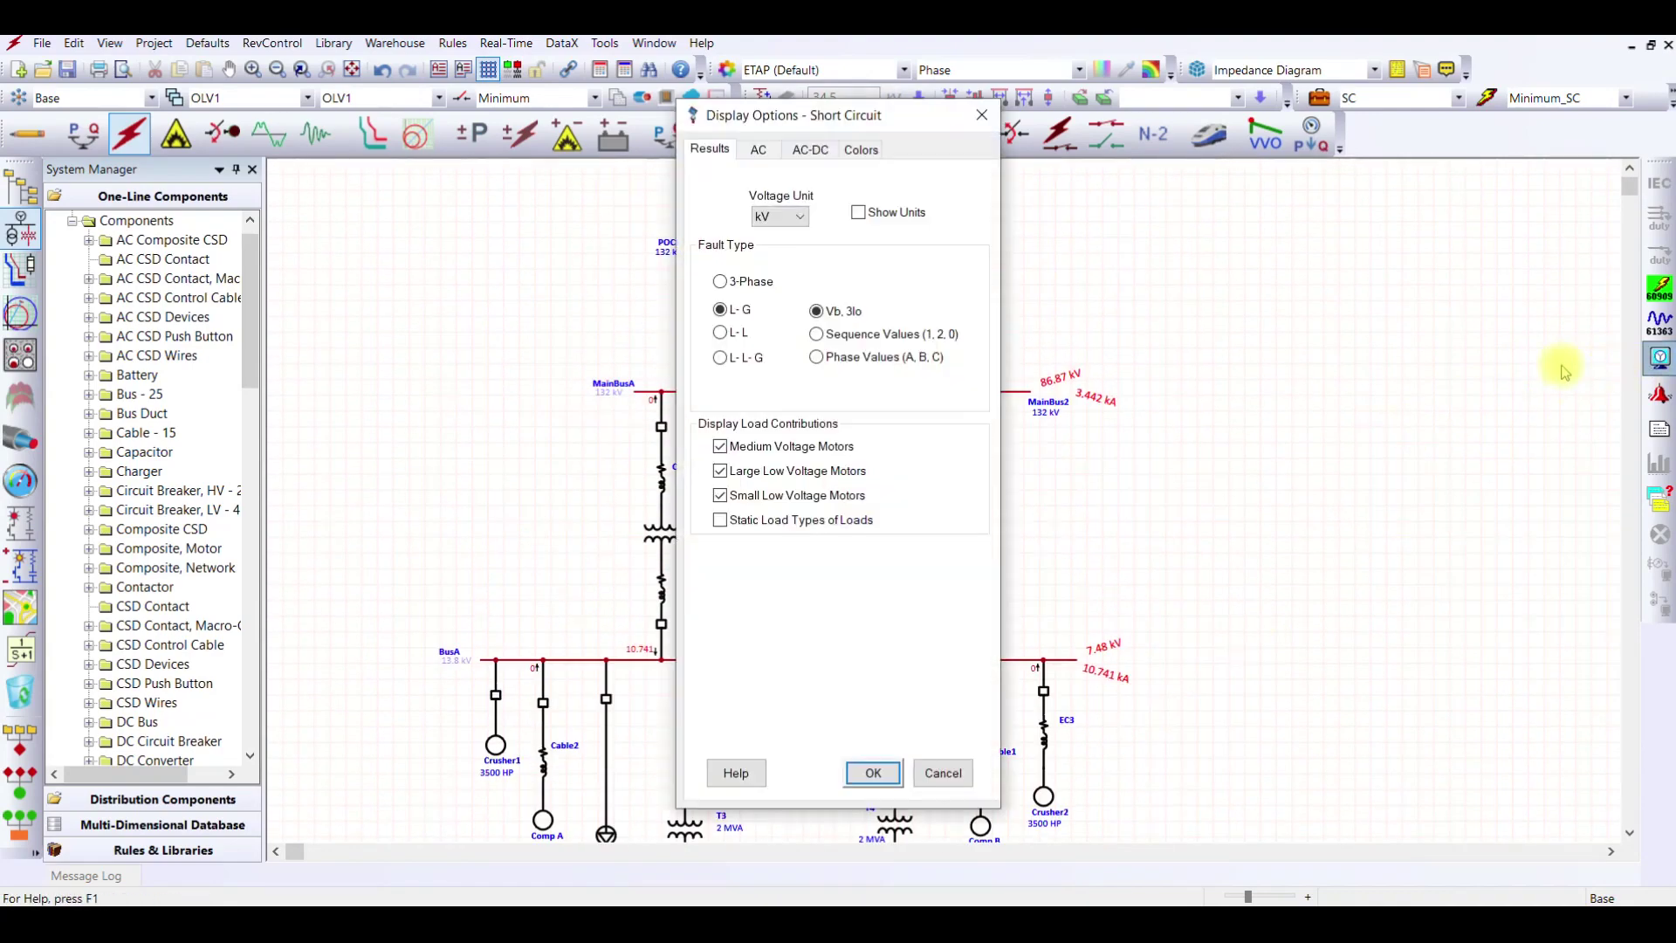
click(730, 336)
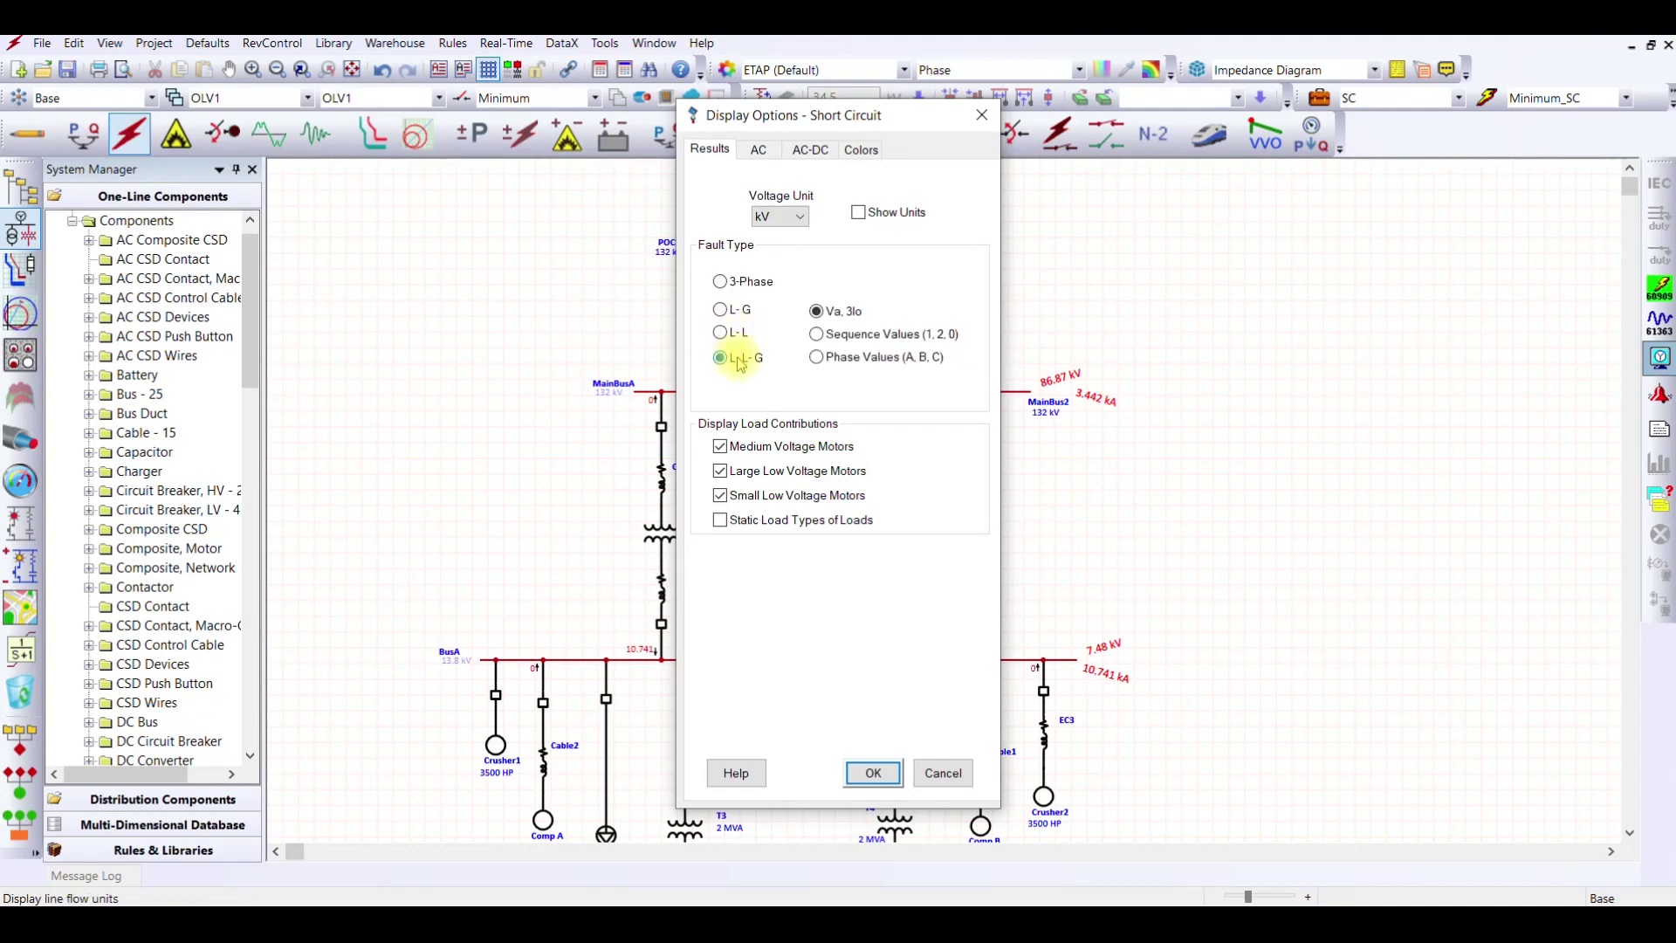
click(749, 282)
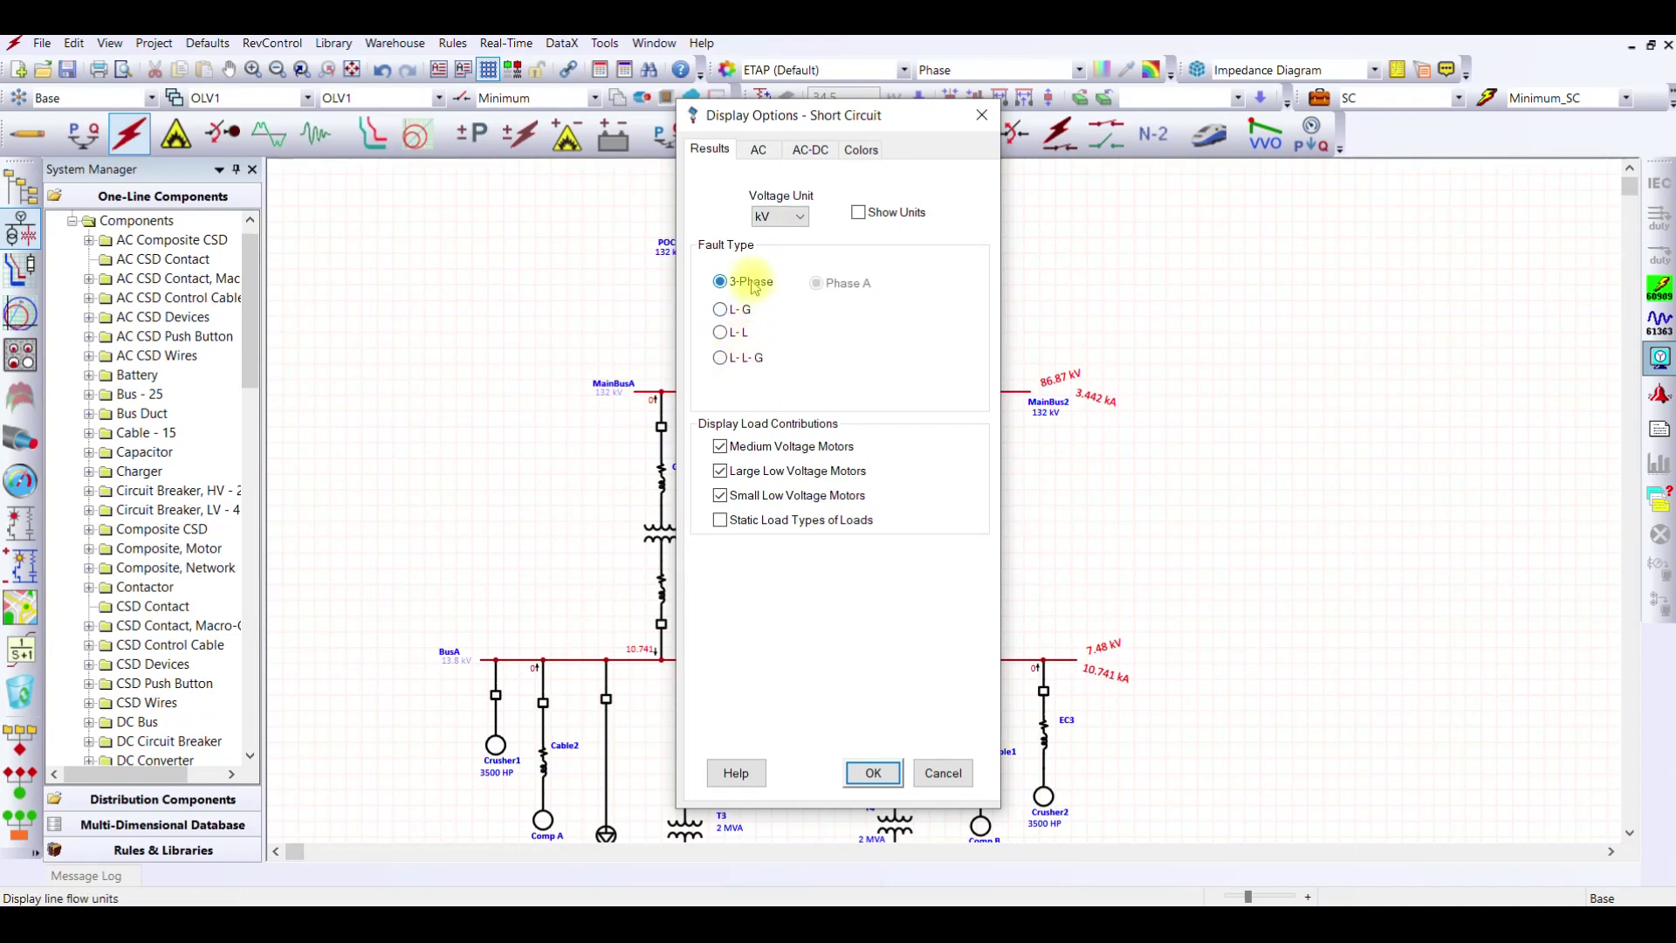
click(872, 772)
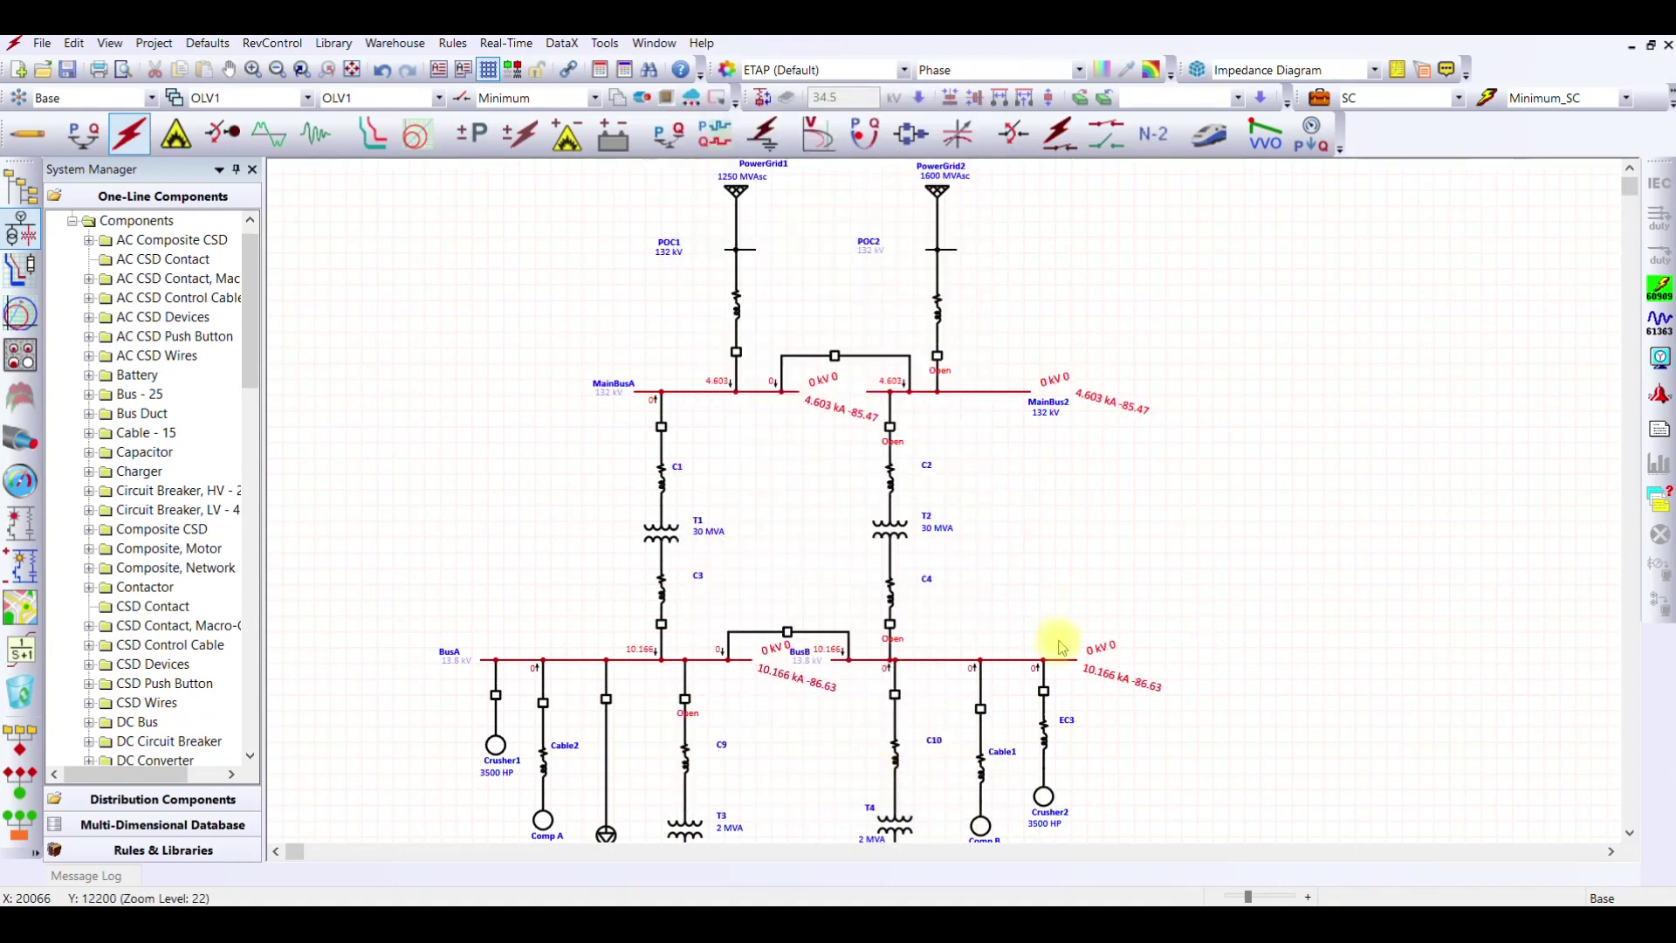